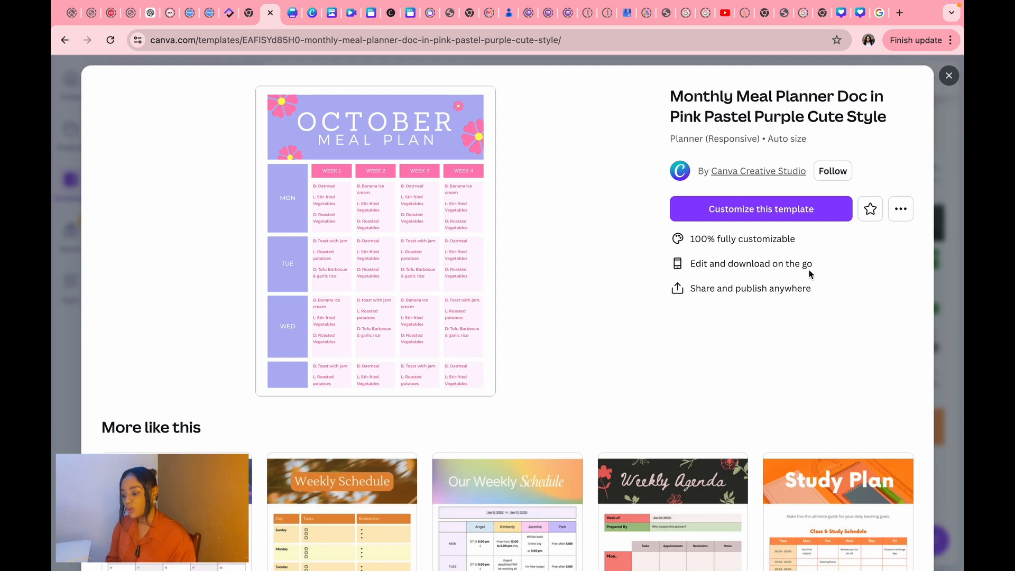
Start an editable copy of the October Meal Plan template and list doc templates beside it.
click(734, 213)
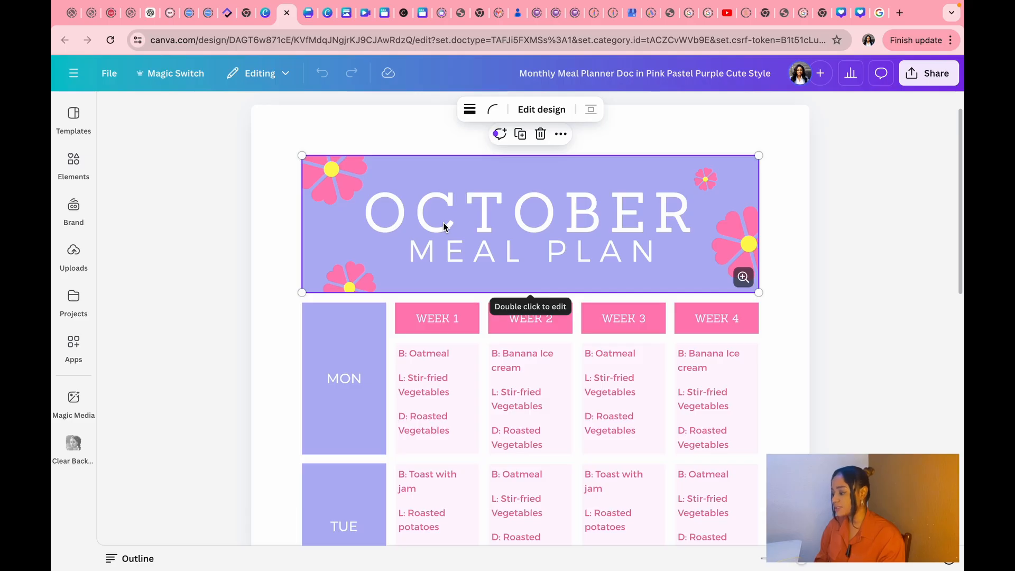
scroll(444, 226, down, 1)
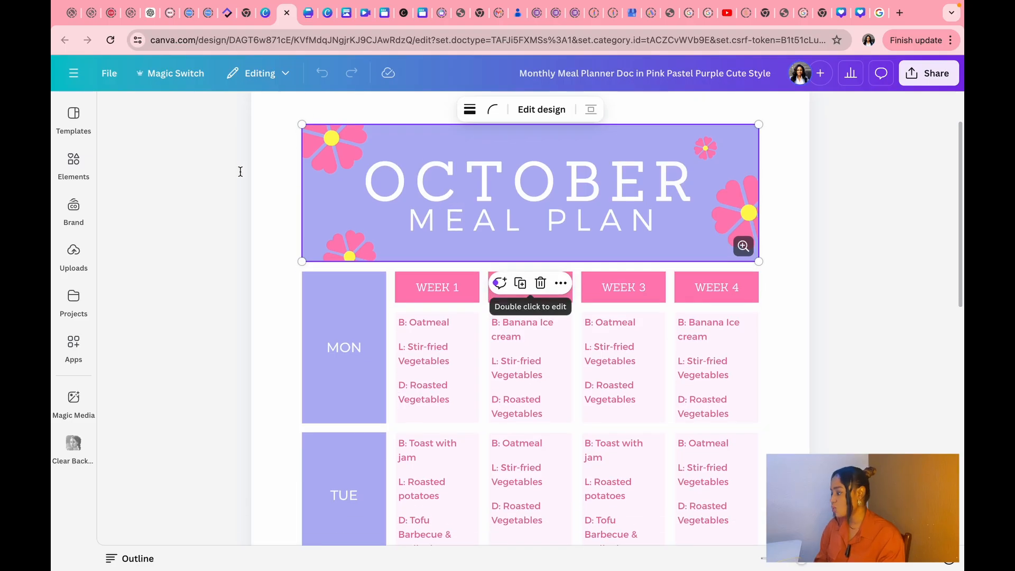
click(58, 106)
click(67, 180)
click(73, 121)
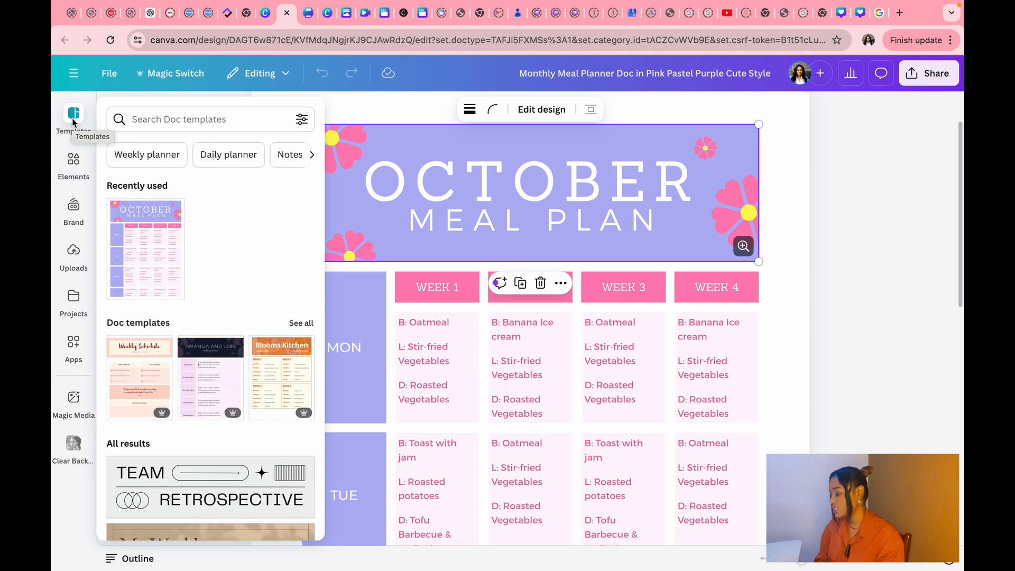
Search the elements library for 'Line'.
click(74, 164)
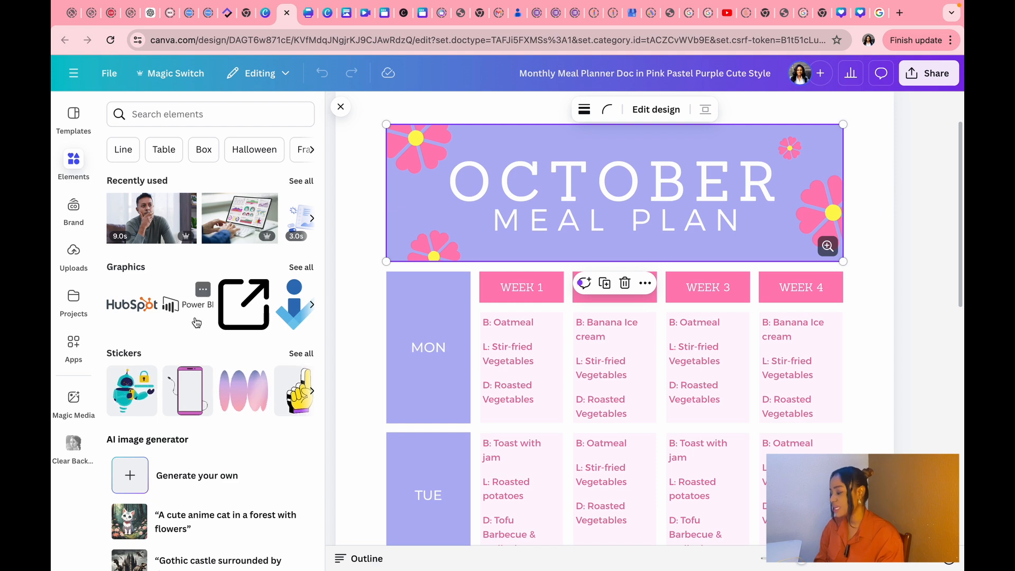
scroll(205, 405, down, 6)
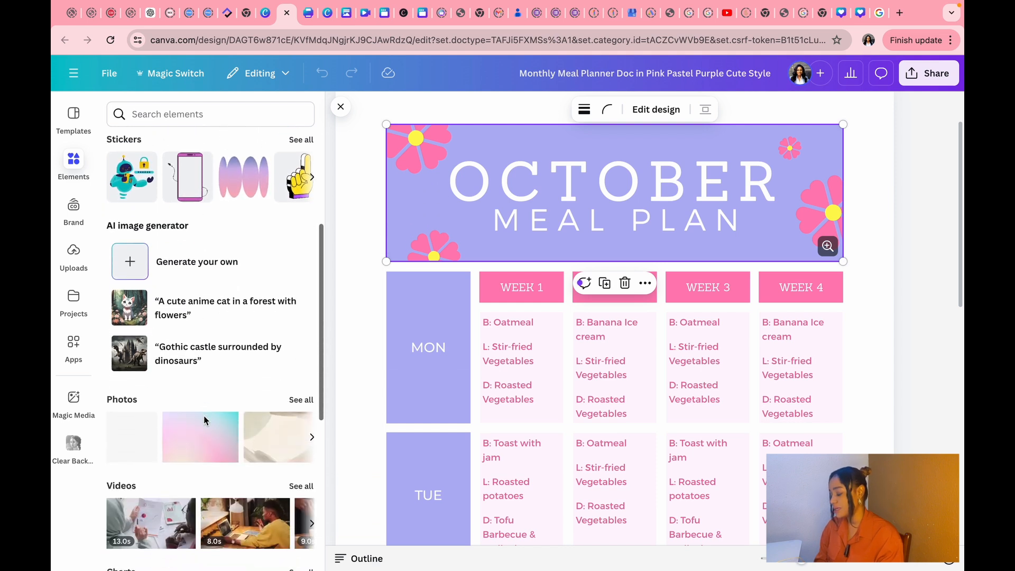
scroll(204, 417, down, 2)
scroll(204, 416, up, 10)
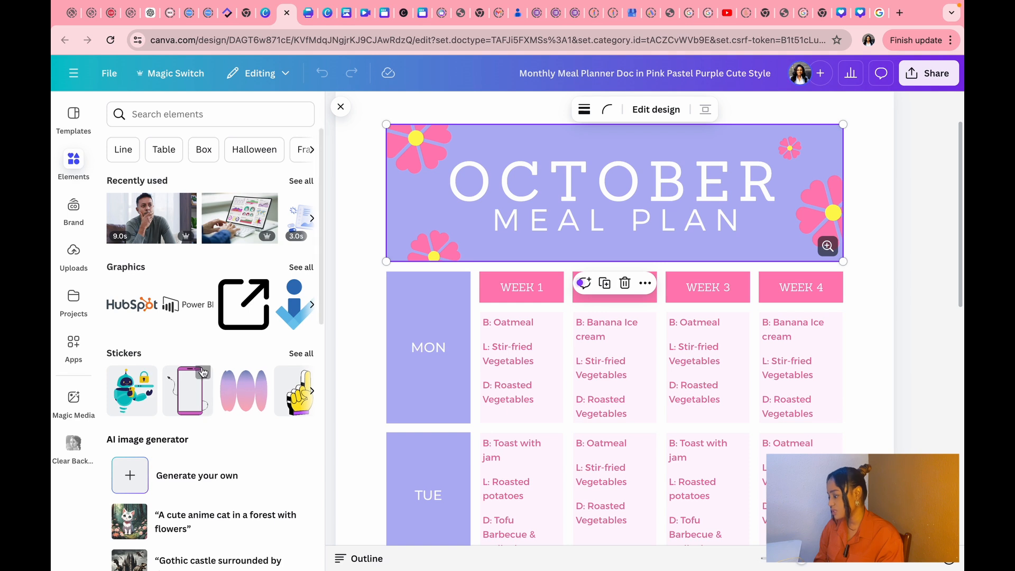
scroll(203, 155, left, 2)
click(138, 152)
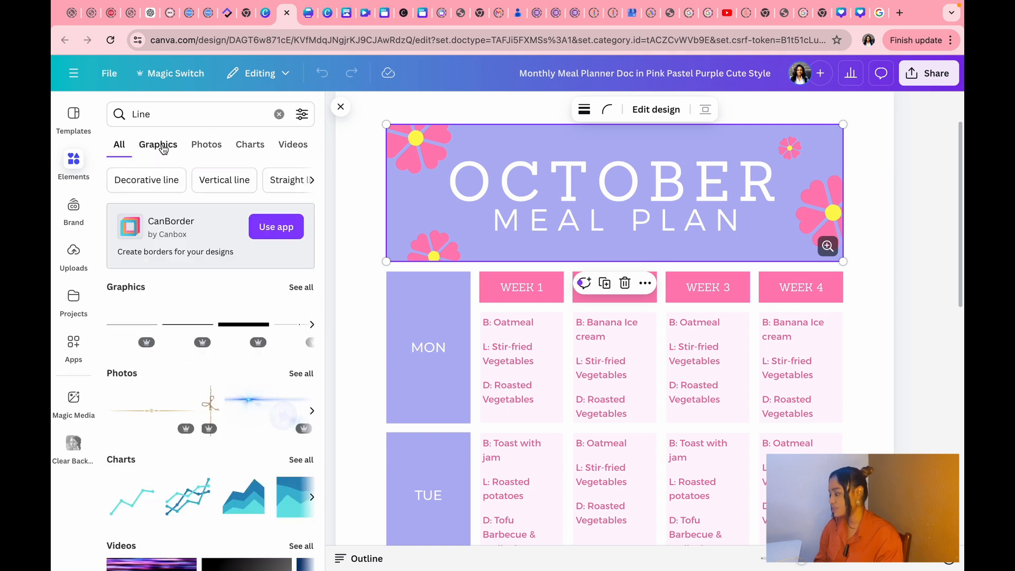
scroll(195, 347, down, 2)
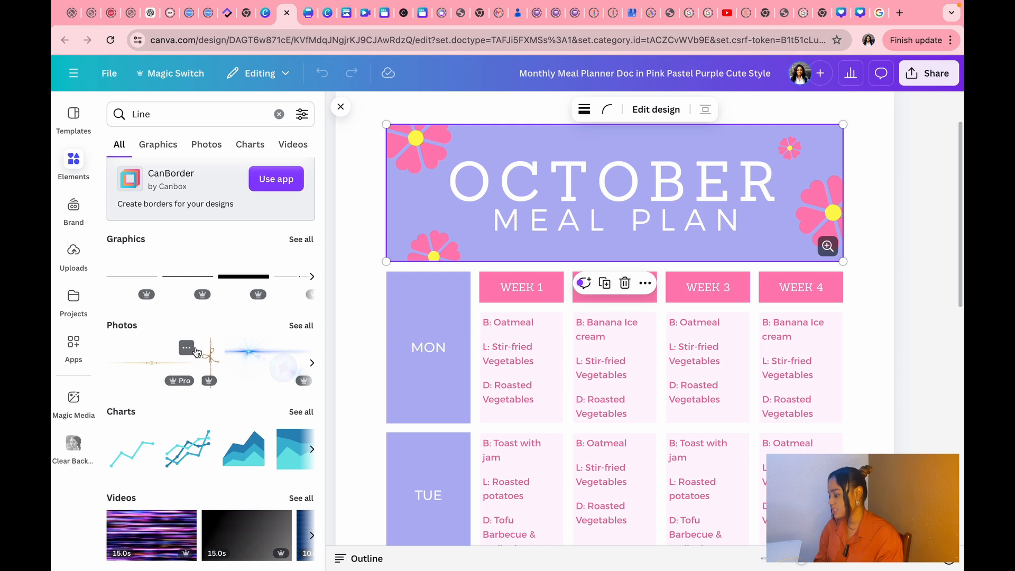
scroll(196, 350, up, 2)
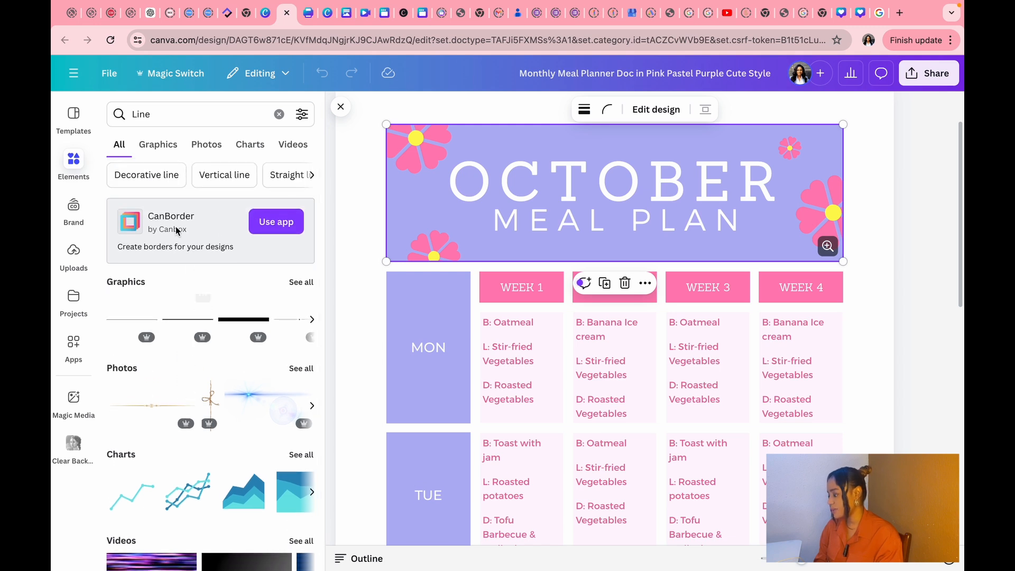
Filter the Line results by Graphics, Photos and Charts, ending on Videos.
click(158, 144)
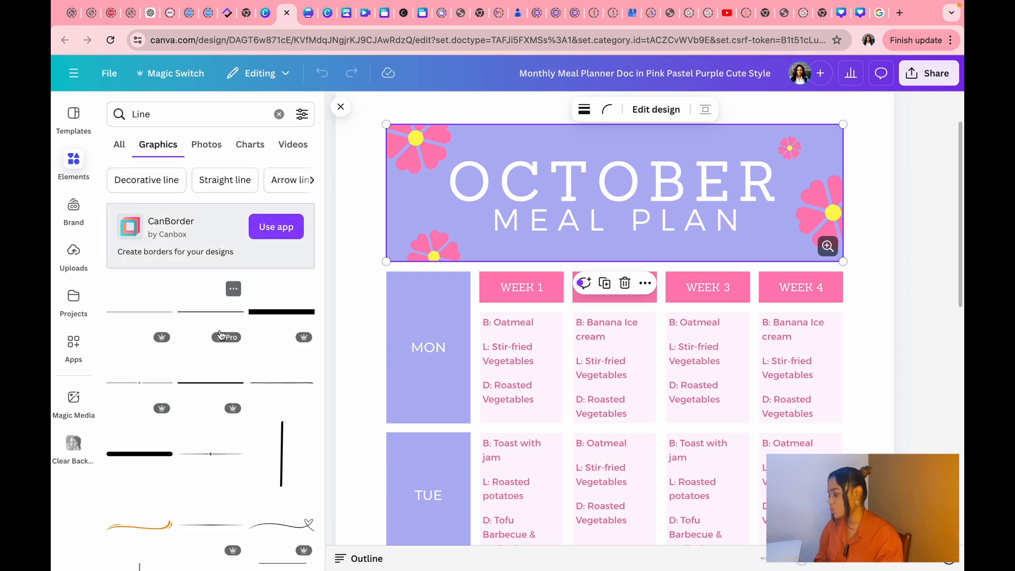
scroll(215, 378, down, 7)
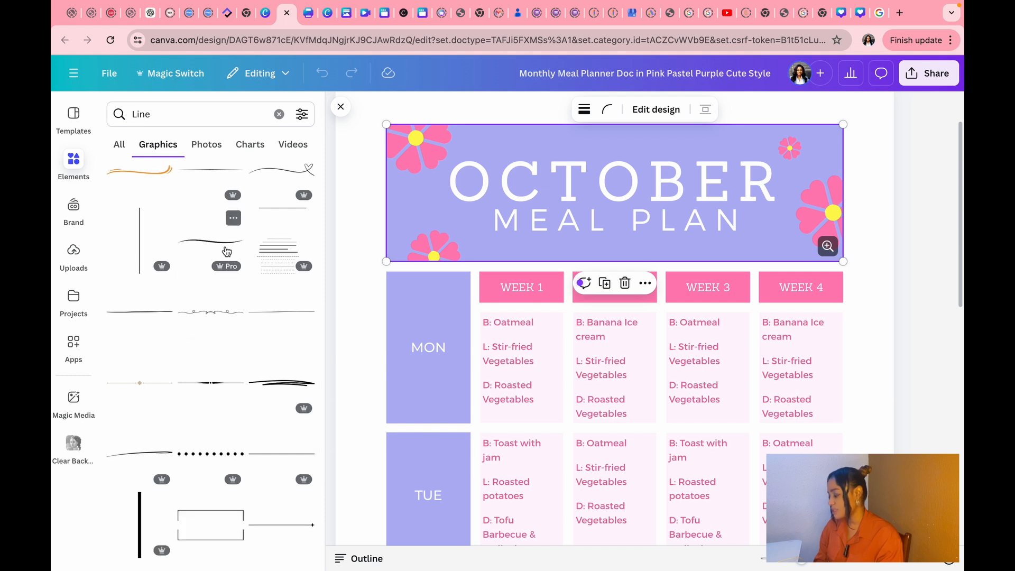
scroll(227, 251, up, 7)
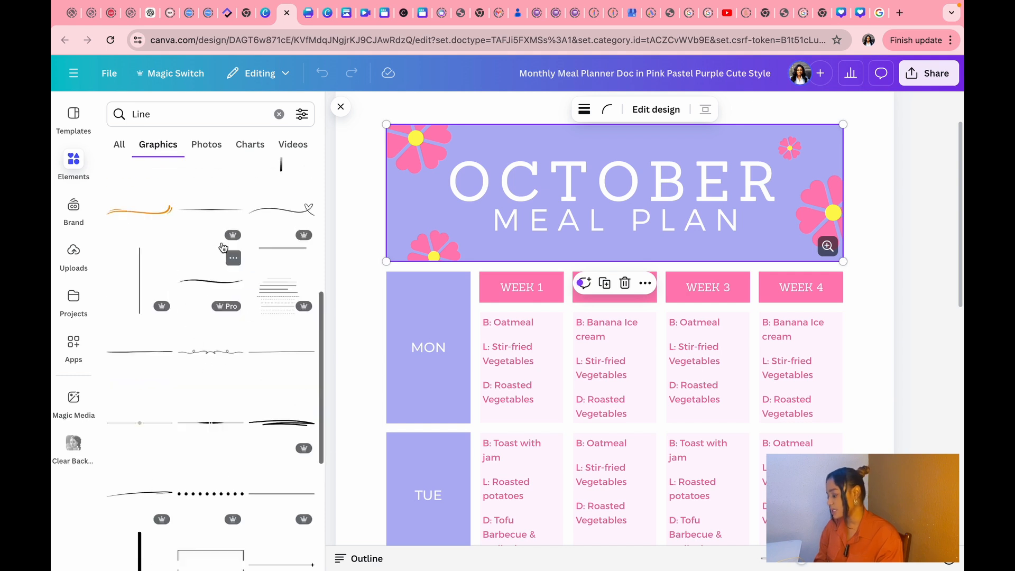
click(212, 149)
scroll(237, 434, down, 3)
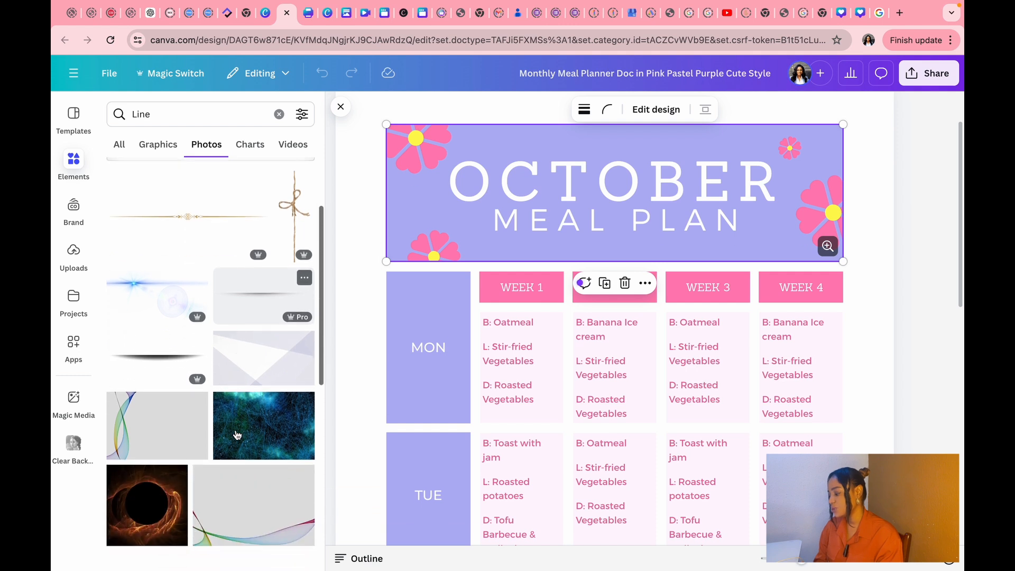
scroll(253, 462, up, 3)
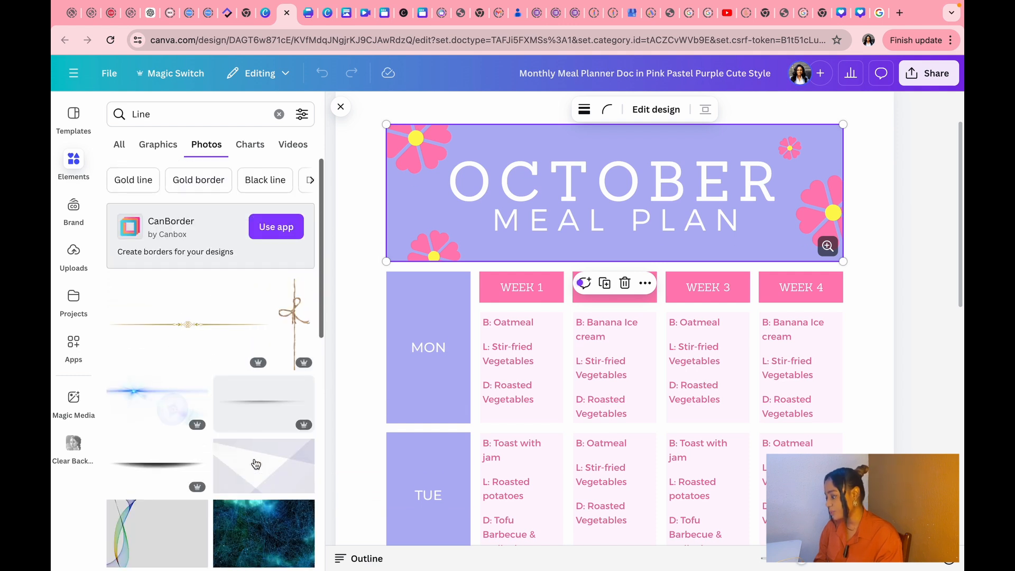
click(255, 148)
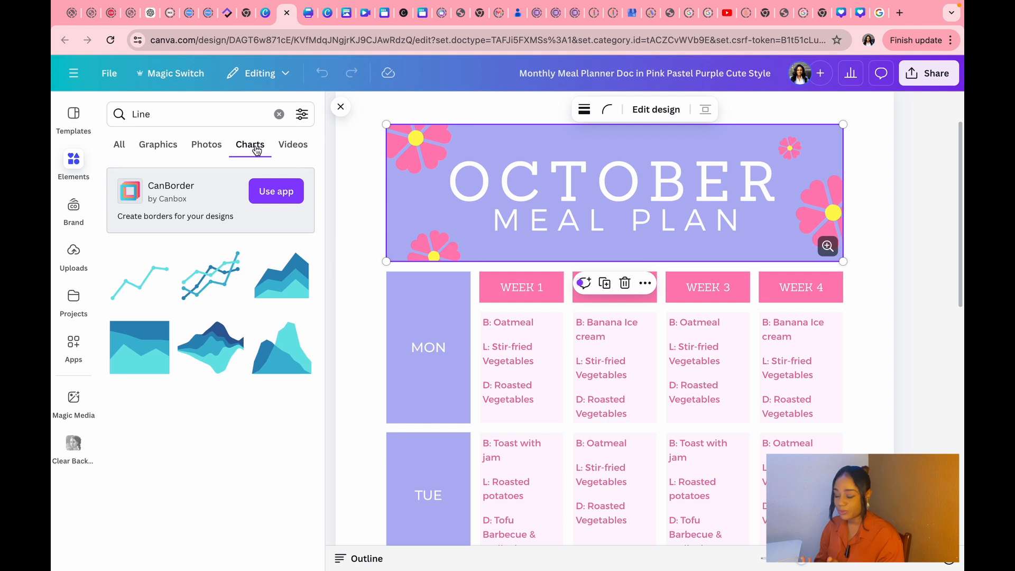
click(293, 146)
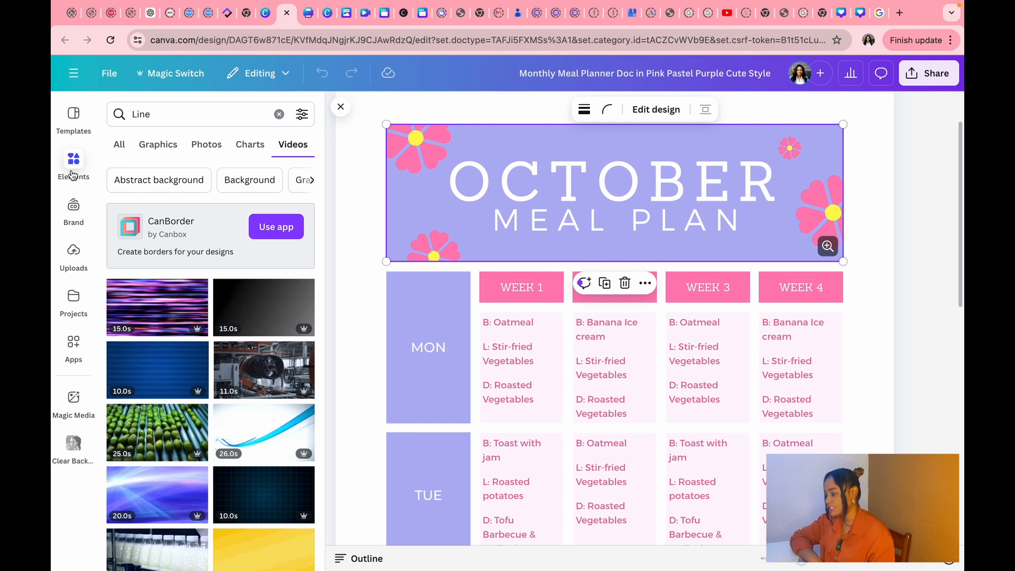
Look through the Brand, Uploads, Projects, Apps and Magic Media panels, then close the side panel.
click(74, 211)
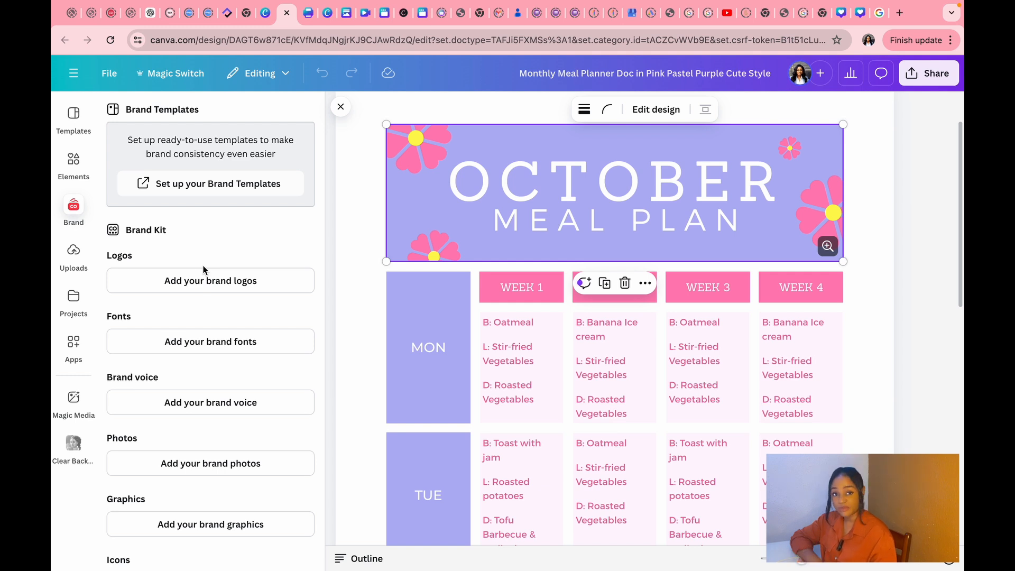
click(77, 259)
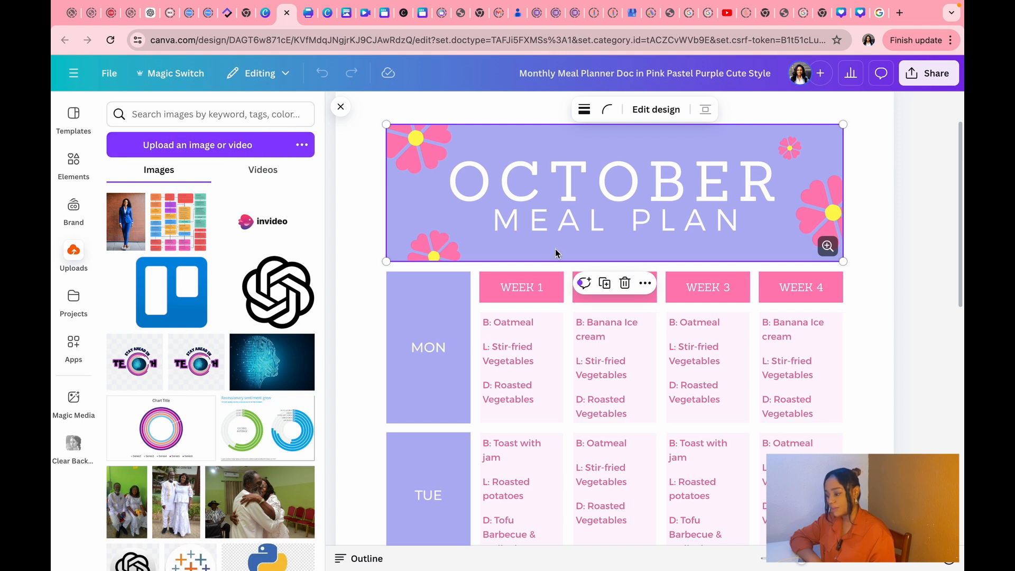
click(79, 306)
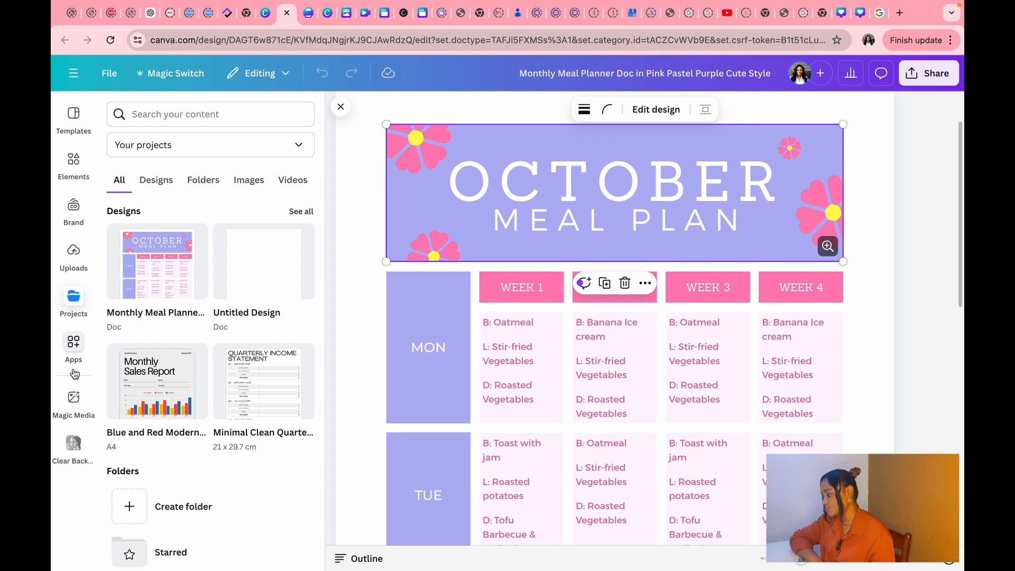
click(73, 352)
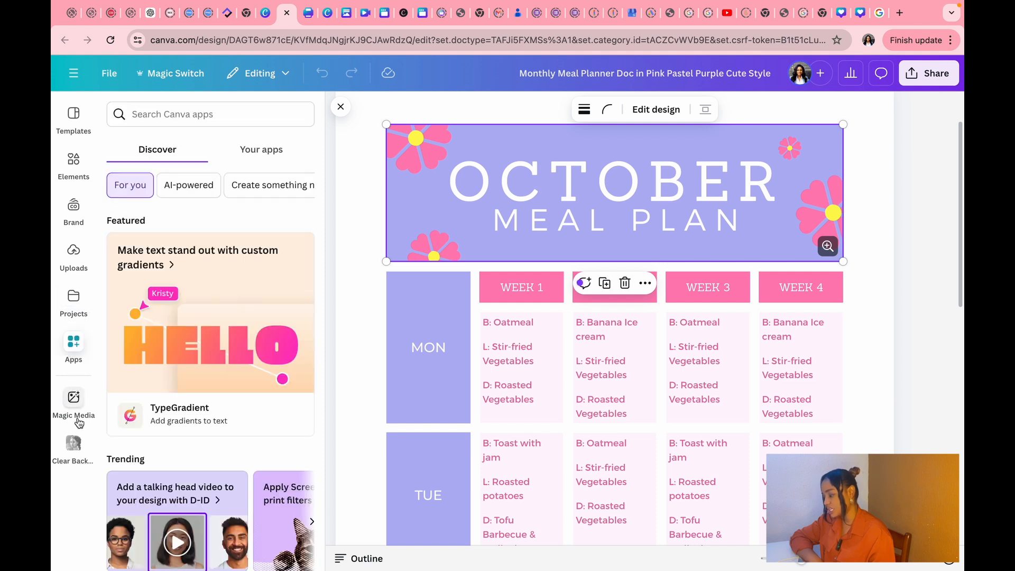
click(73, 402)
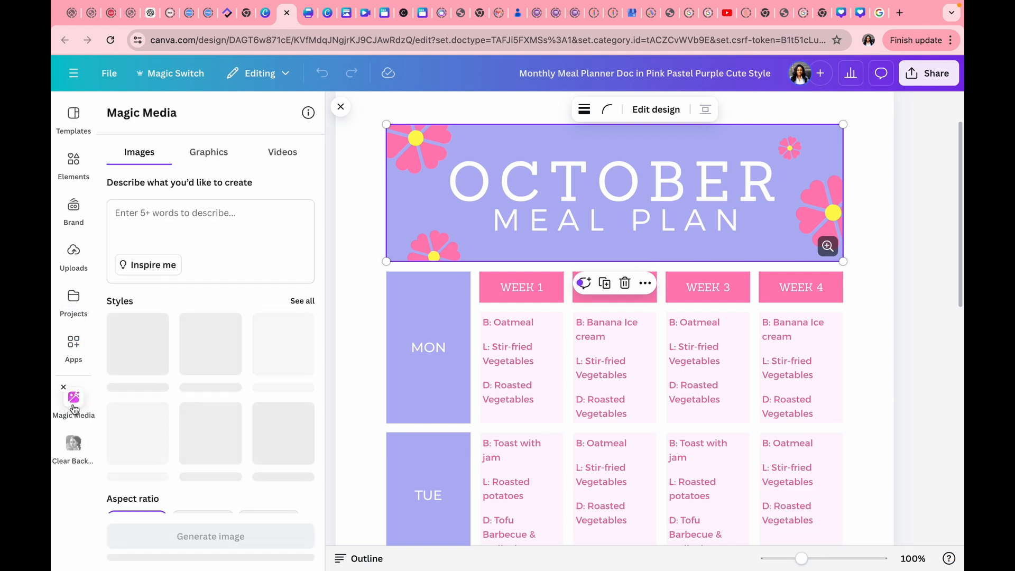
click(73, 401)
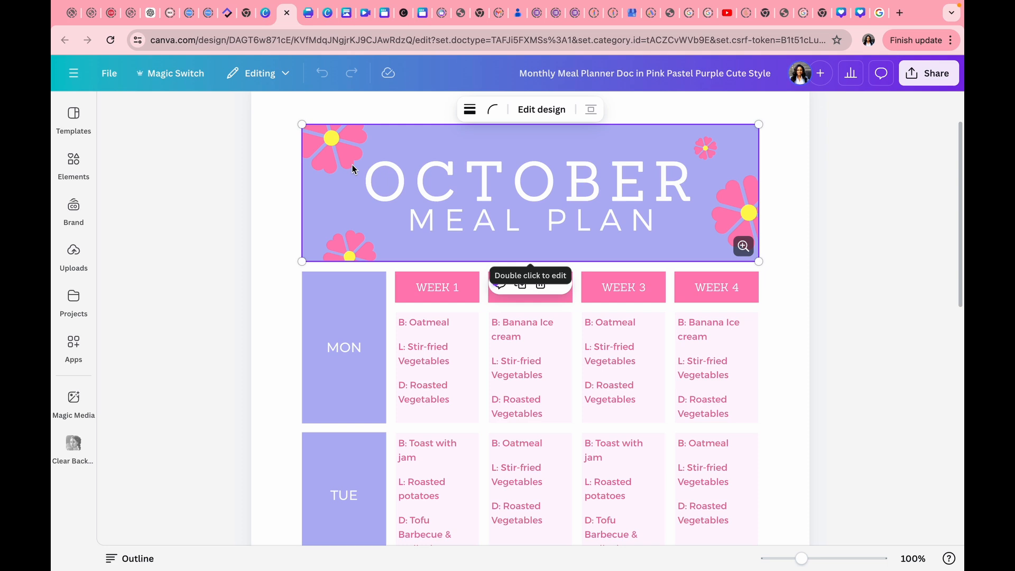
double_click(347, 182)
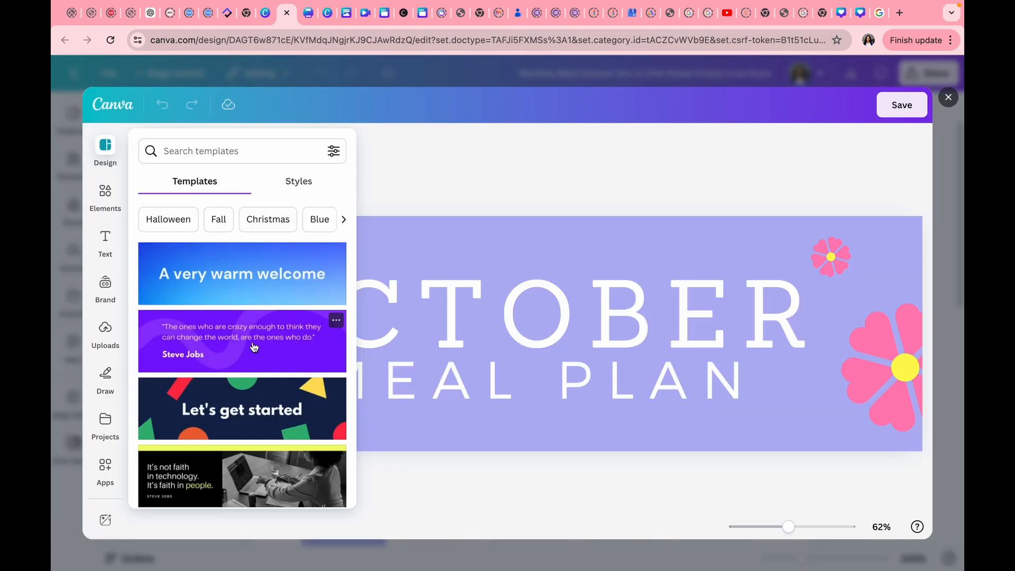
scroll(254, 347, down, 3)
scroll(254, 347, down, 2)
scroll(254, 347, up, 5)
click(901, 104)
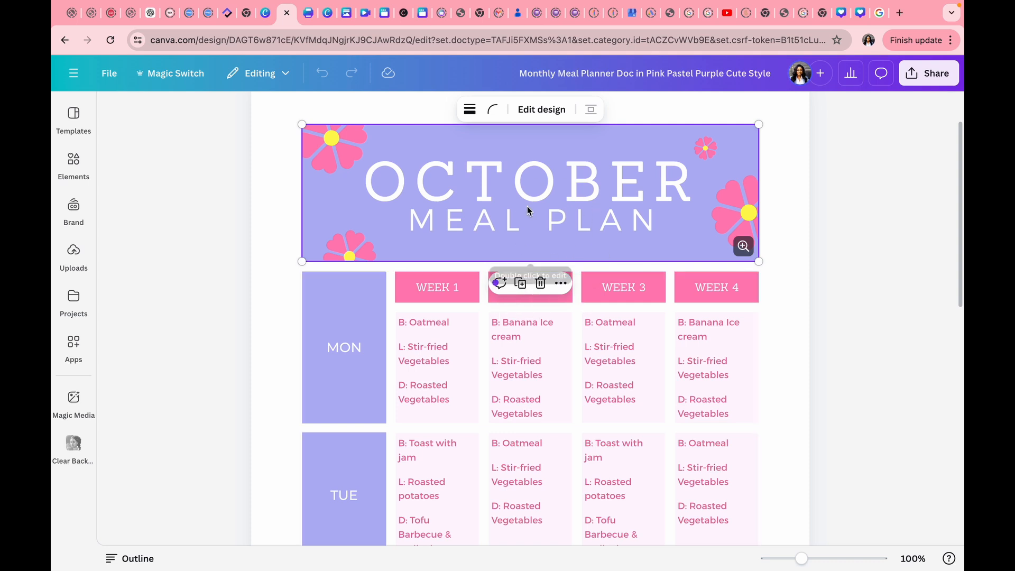
Open the October Meal Plan header banner in its own design editor.
scroll(558, 232, down, 10)
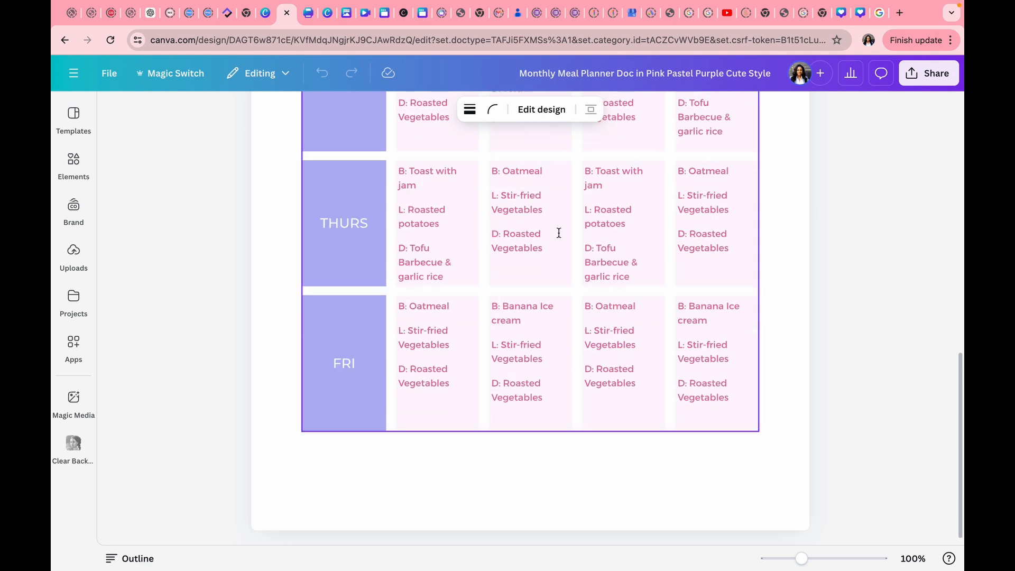
scroll(808, 376, up, 10)
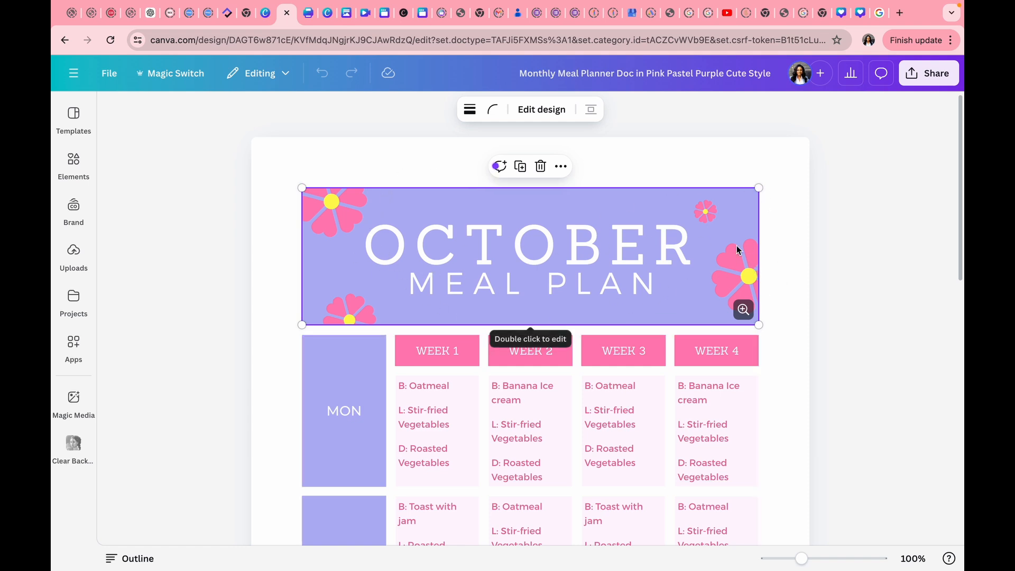
click(561, 167)
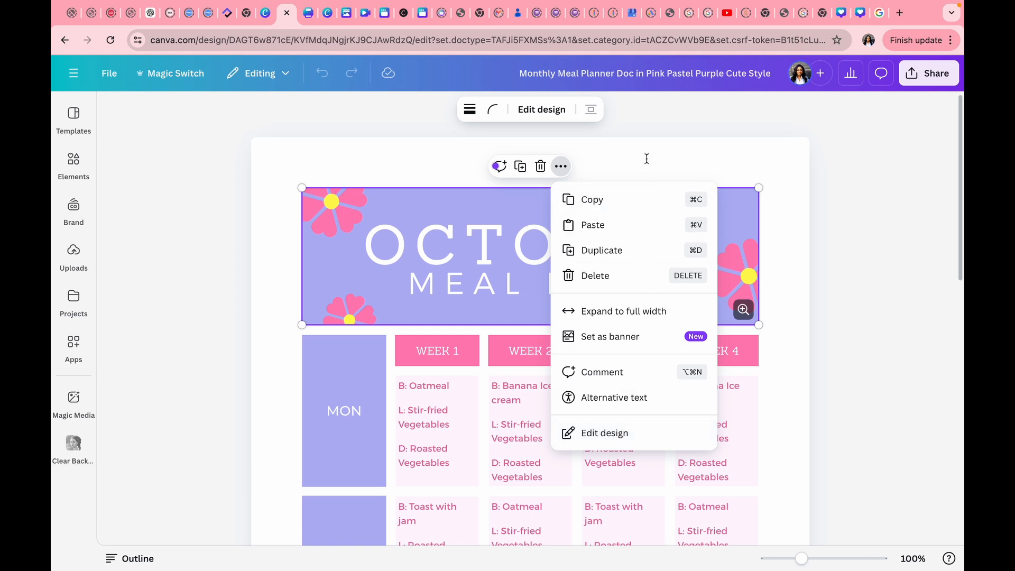
key(Escape)
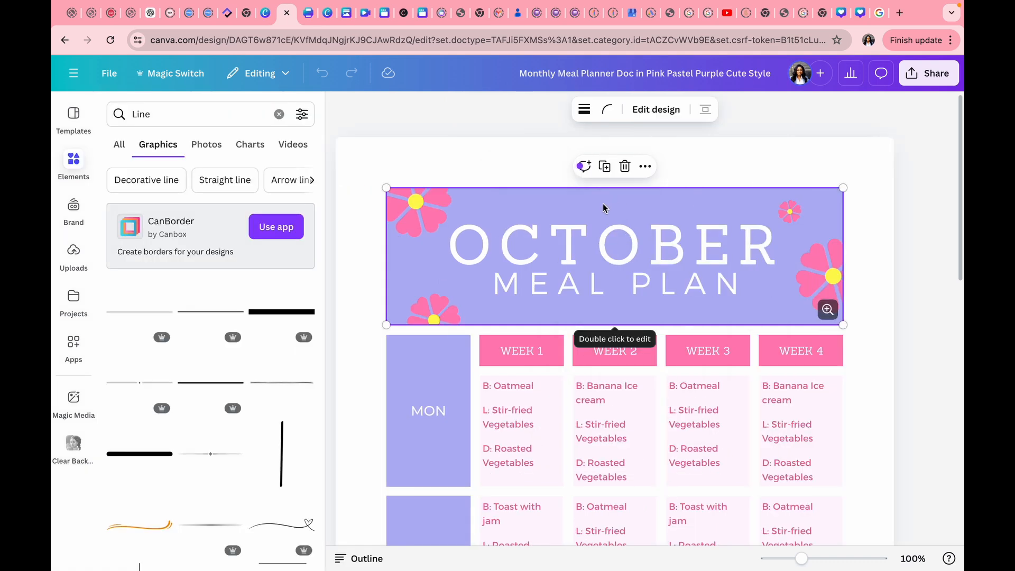
click(650, 111)
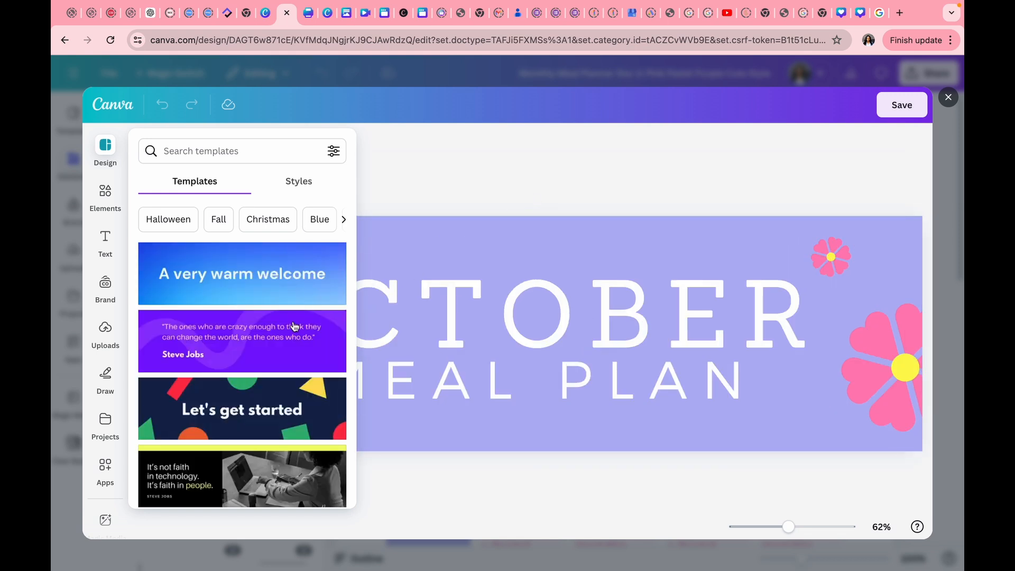
Change the banner background from lavender to purple.
click(463, 221)
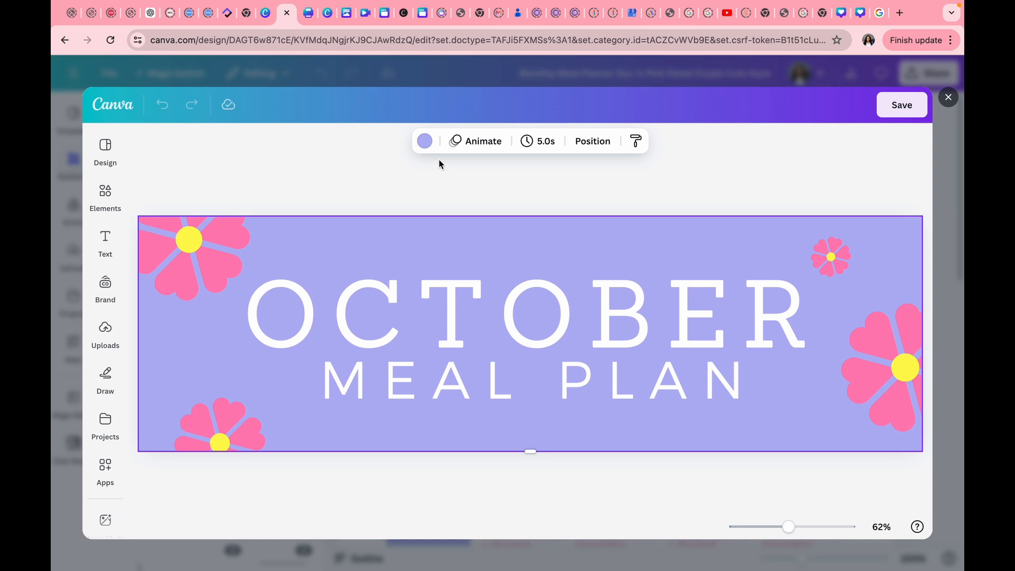
click(425, 141)
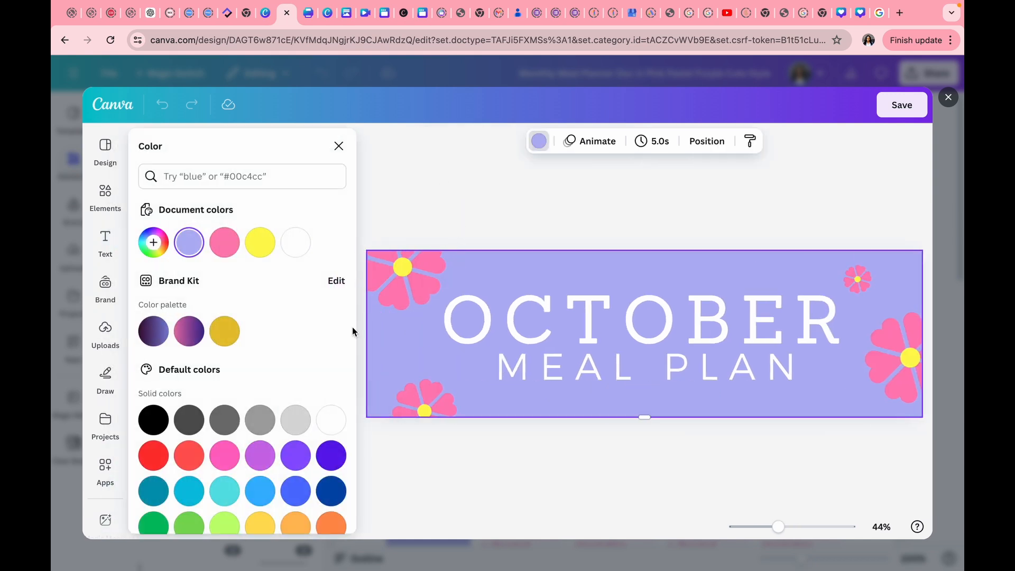
click(259, 454)
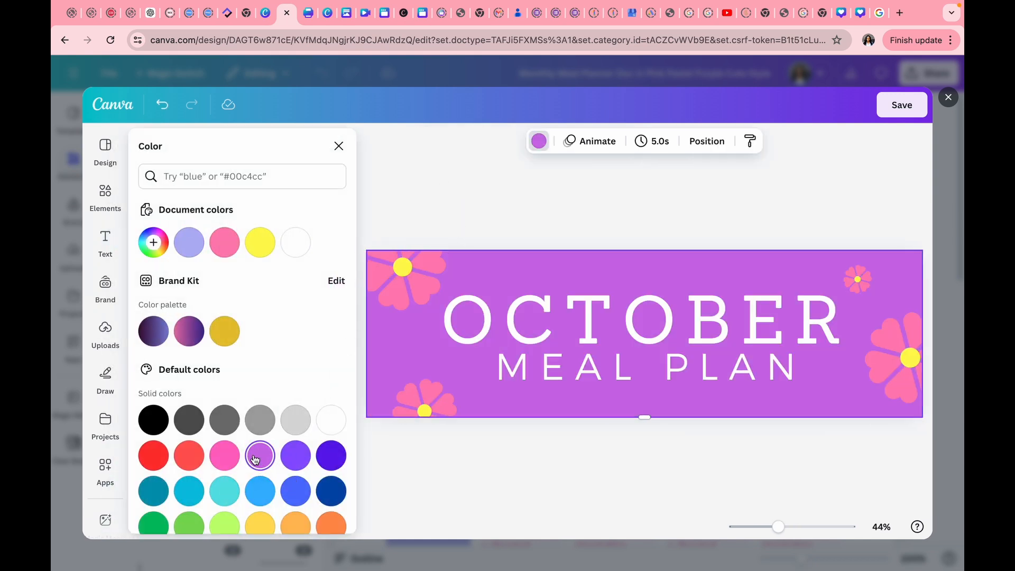
Select the OCTOBER line within the heading group.
click(550, 321)
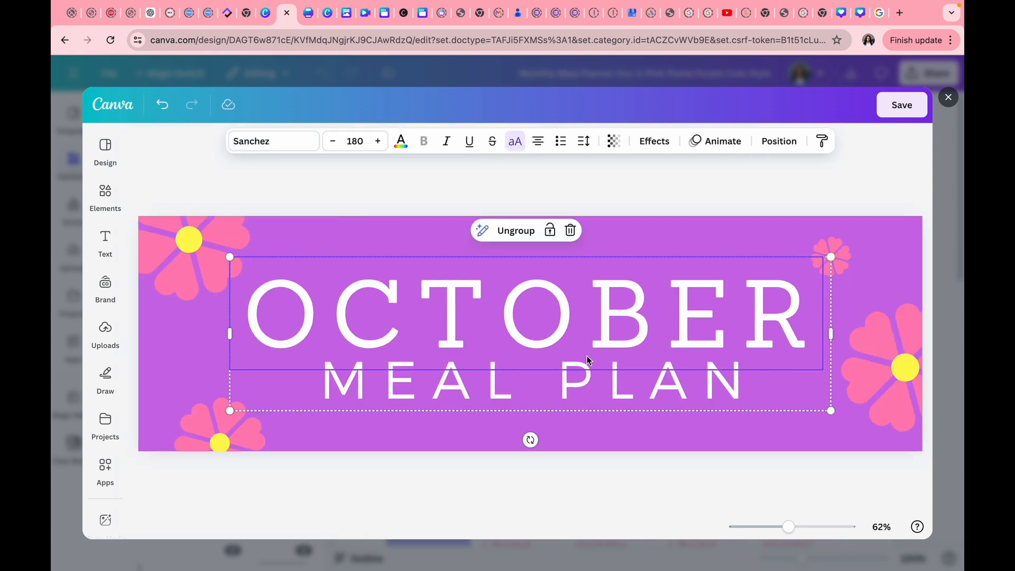
click(471, 393)
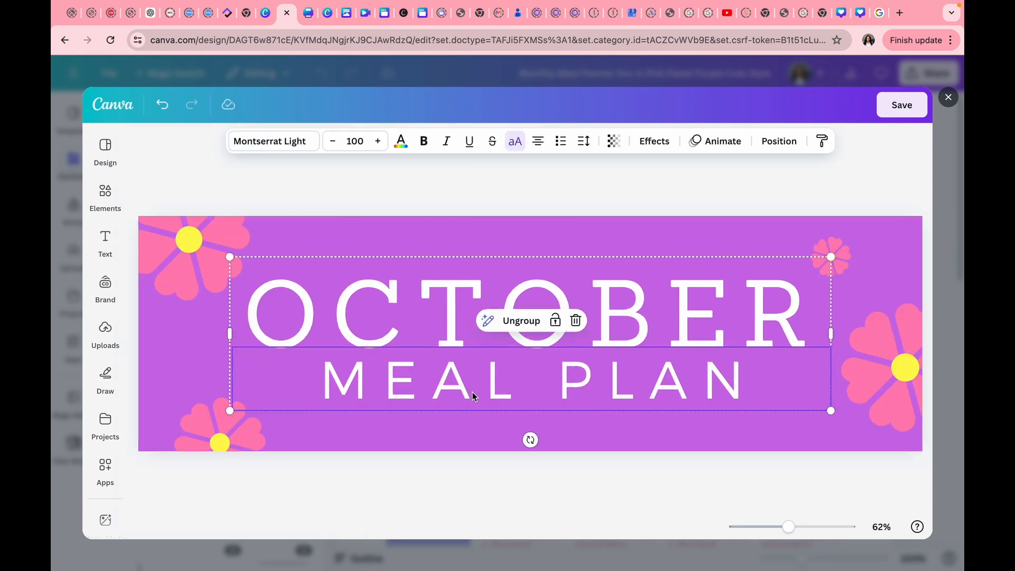
click(645, 309)
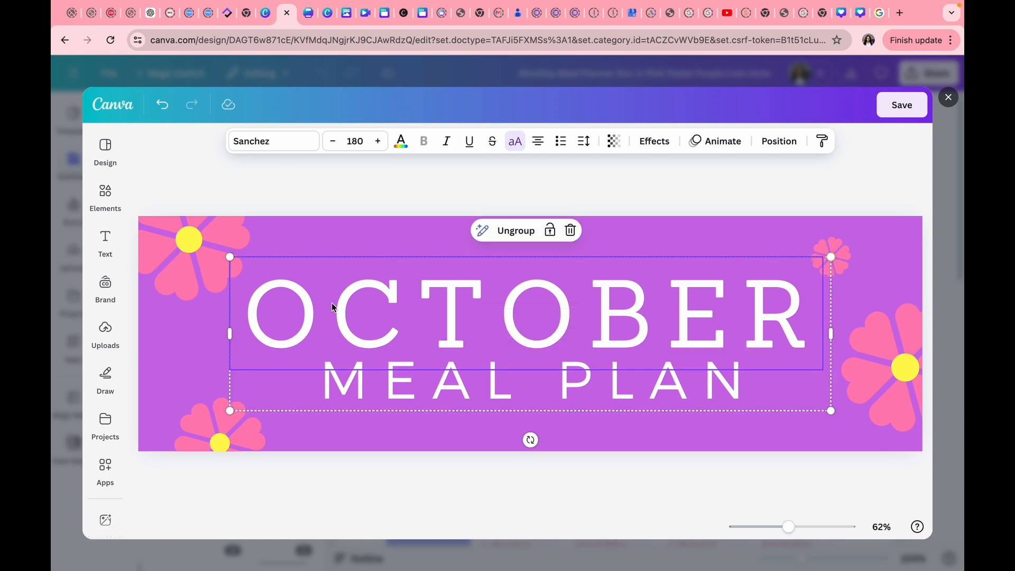
Replace the OCTOBER heading text with NOVEMBER.
double_click(799, 307)
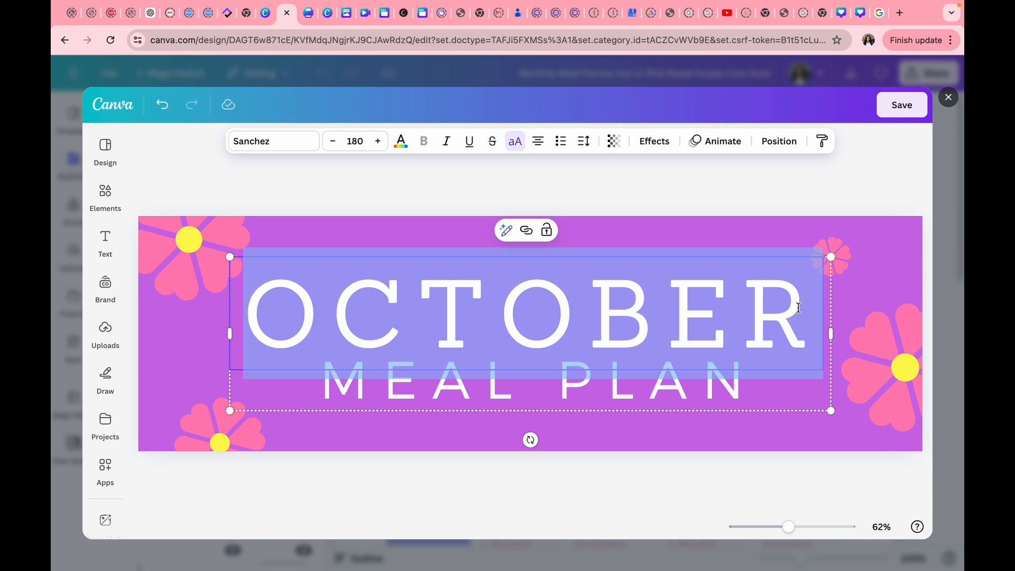
text(O)
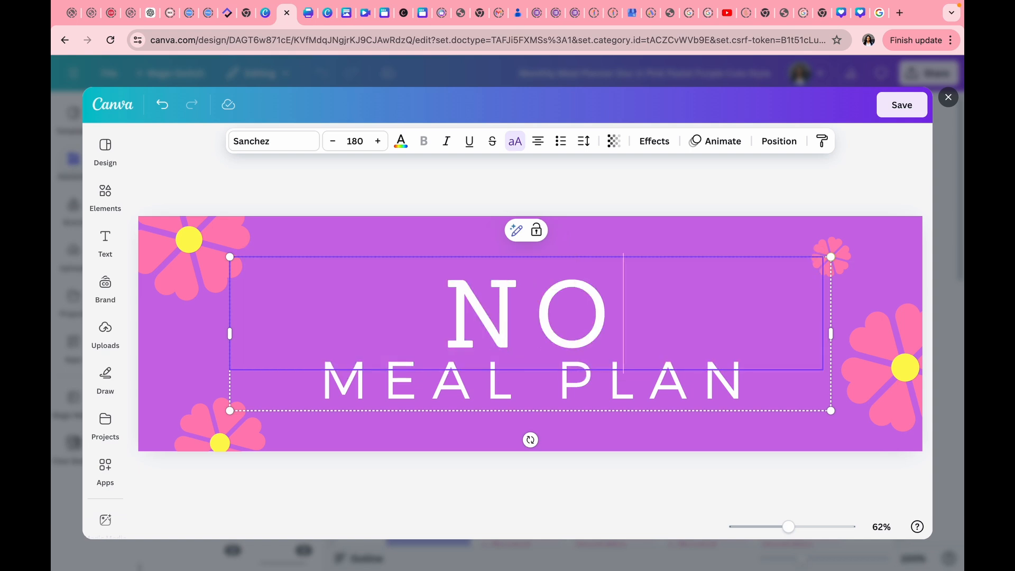
text(VEMBE)
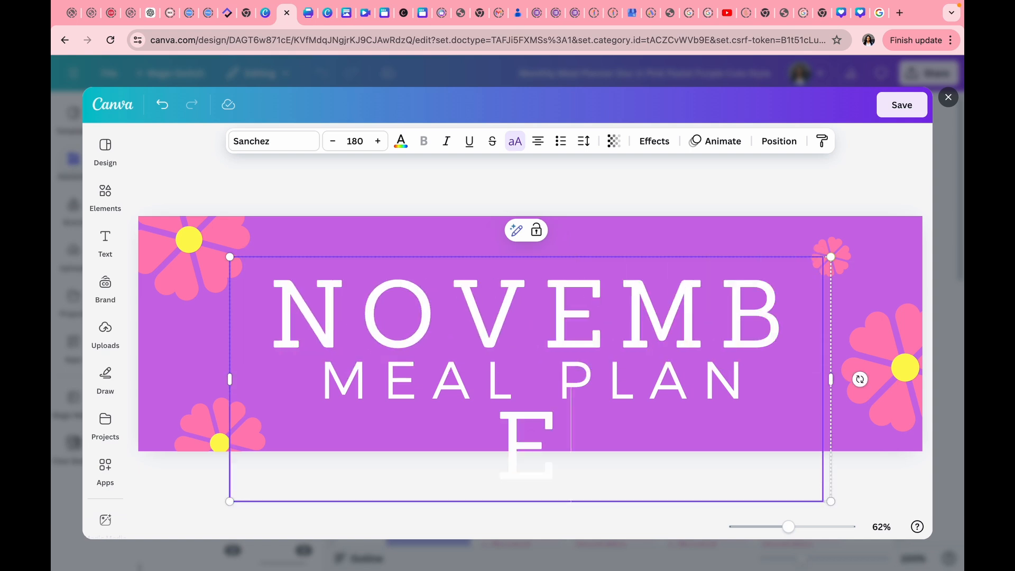
text(RER)
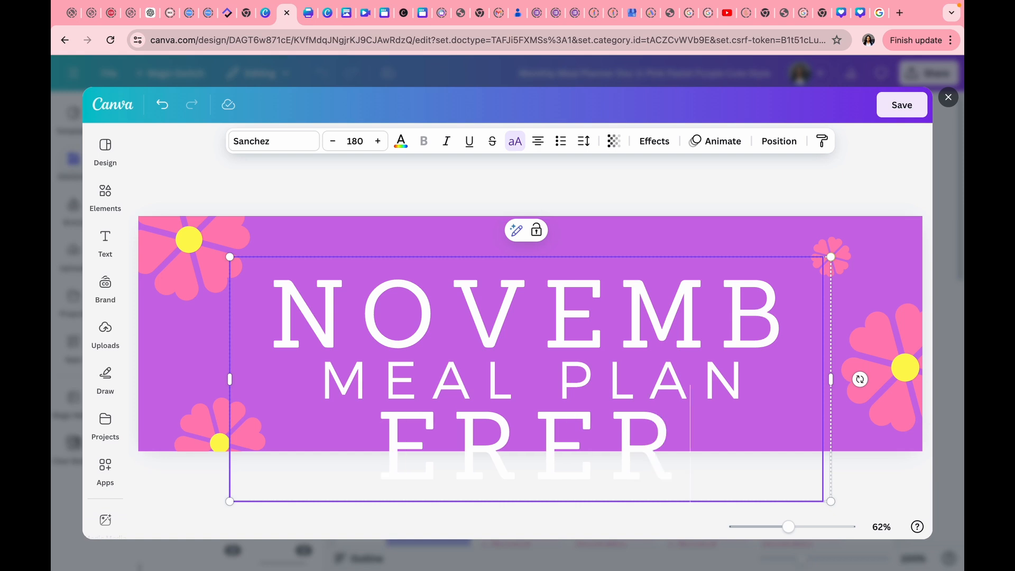
key(BackSpace)
key(BackSpace)
key(BackSpace)
key(BackSpace)
key(BackSpace)
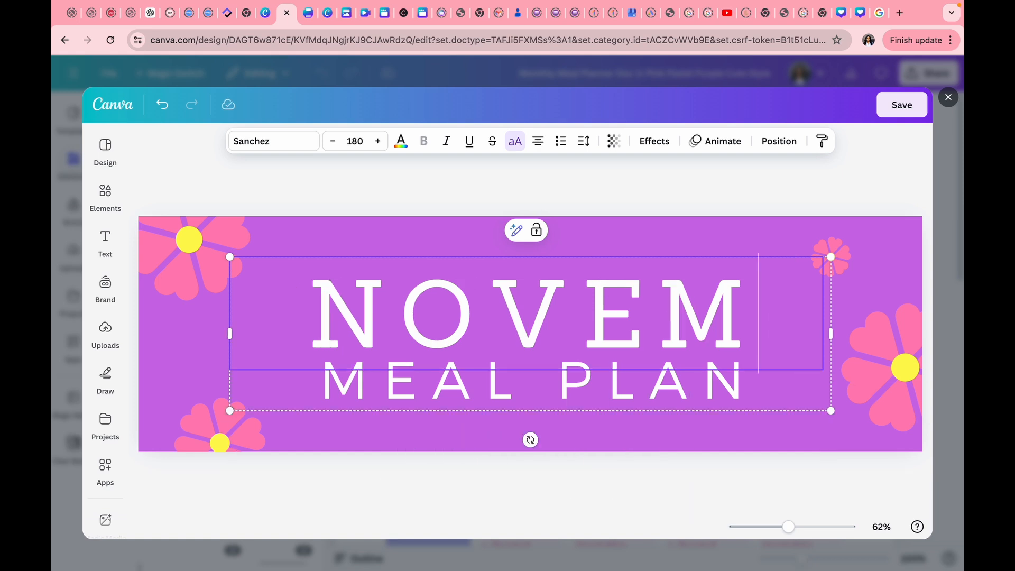
text(BE)
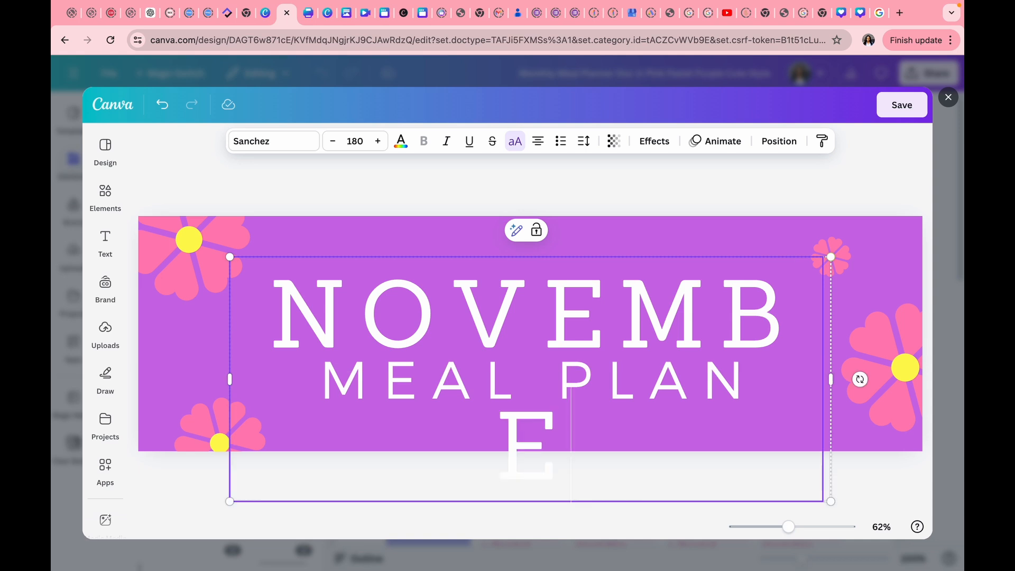
text(R)
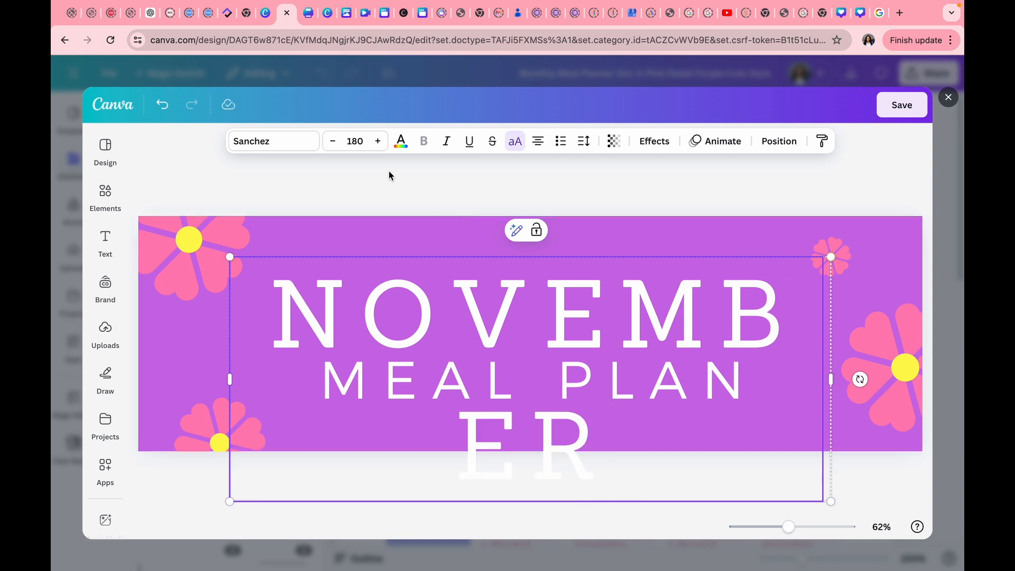
Shrink the NOVEMBER heading's font size to 154 so it fits on one line.
click(334, 141)
click(334, 141)
click(333, 141)
click(334, 141)
click(333, 142)
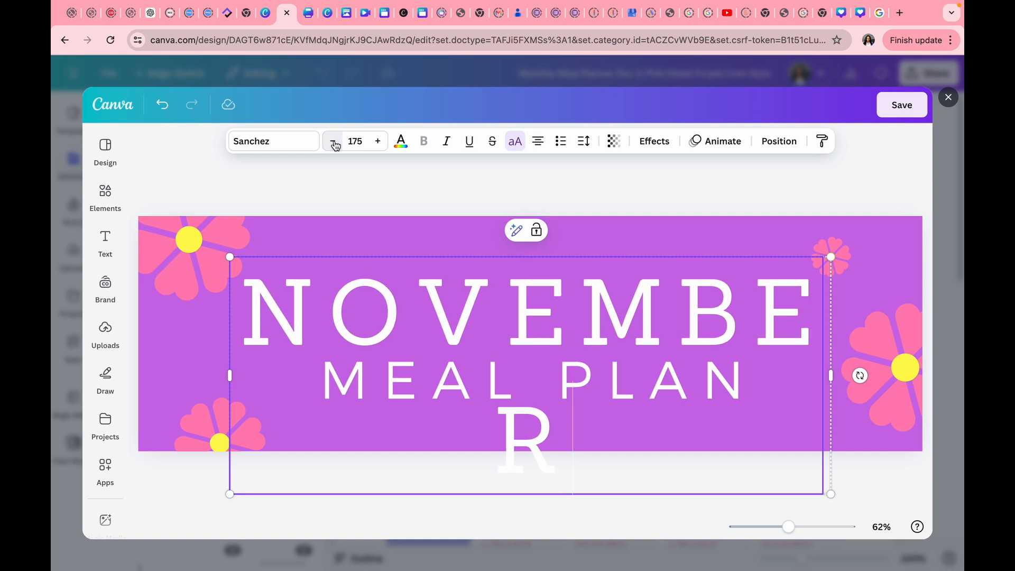
click(334, 141)
click(333, 141)
click(334, 142)
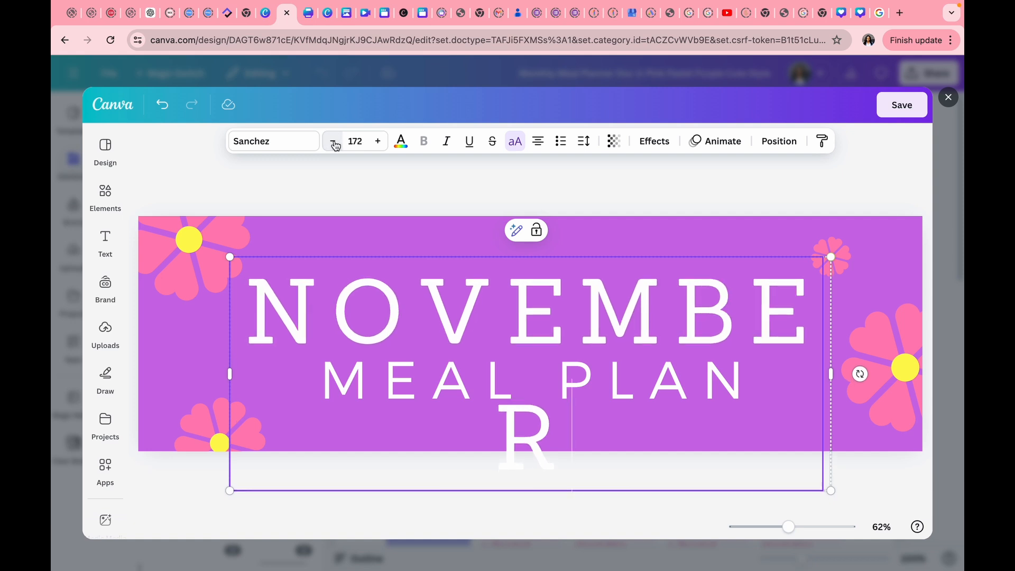
click(334, 142)
click(334, 141)
click(335, 142)
click(334, 141)
click(334, 142)
click(334, 141)
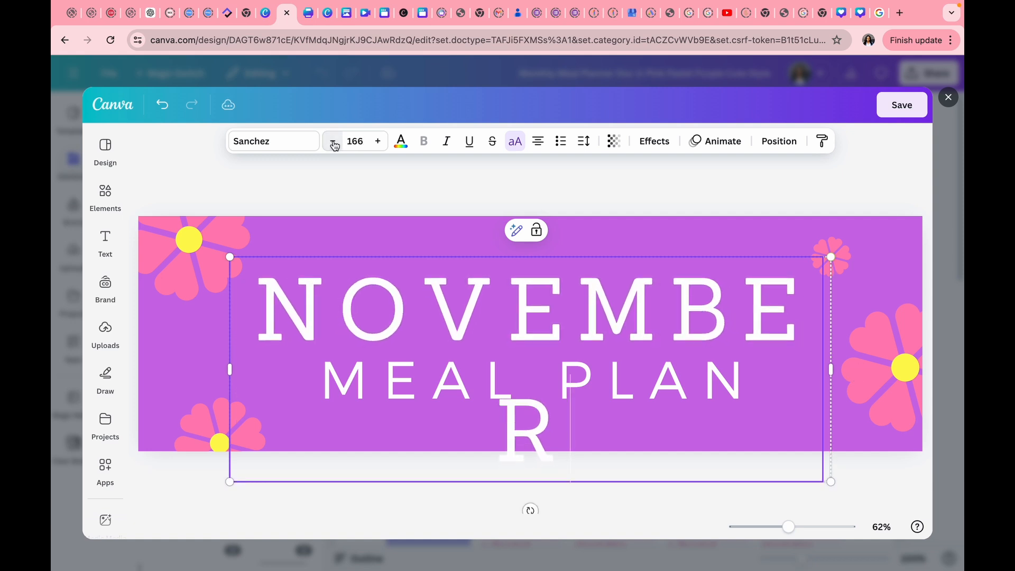
click(334, 141)
click(334, 141)
click(334, 141)
click(334, 141)
click(333, 141)
click(333, 141)
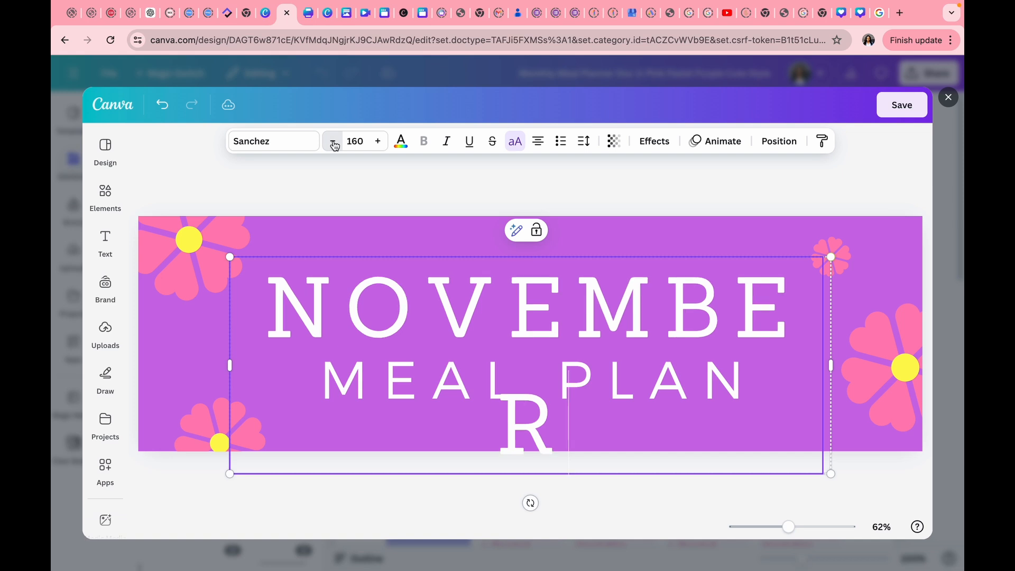
click(334, 141)
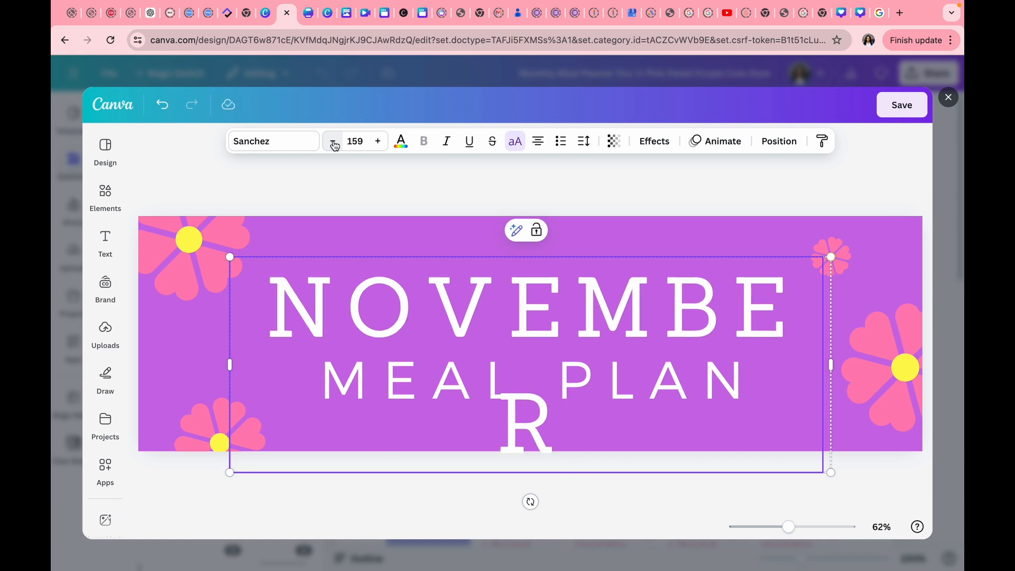
click(334, 142)
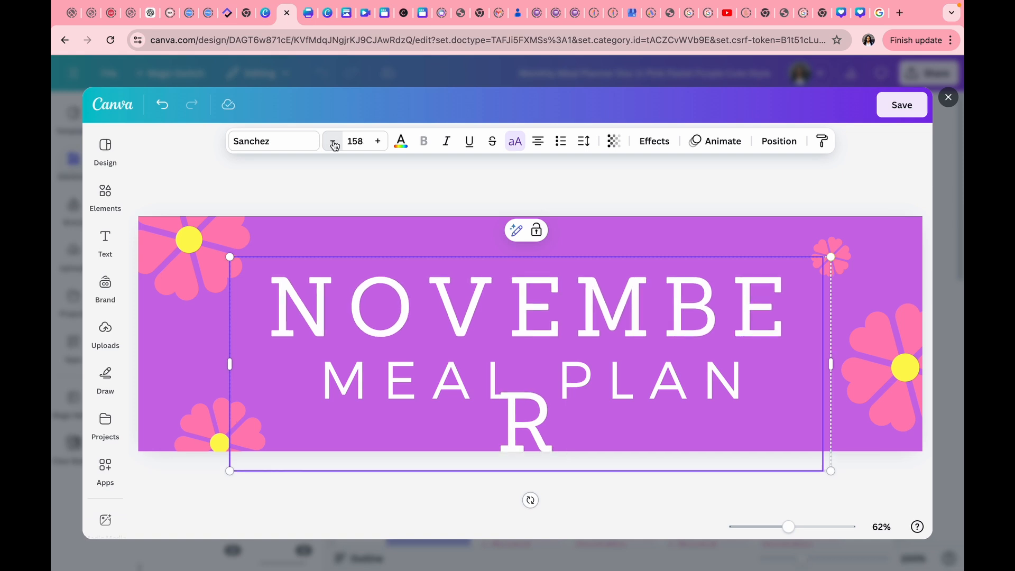
click(334, 142)
click(334, 141)
click(334, 141)
click(334, 142)
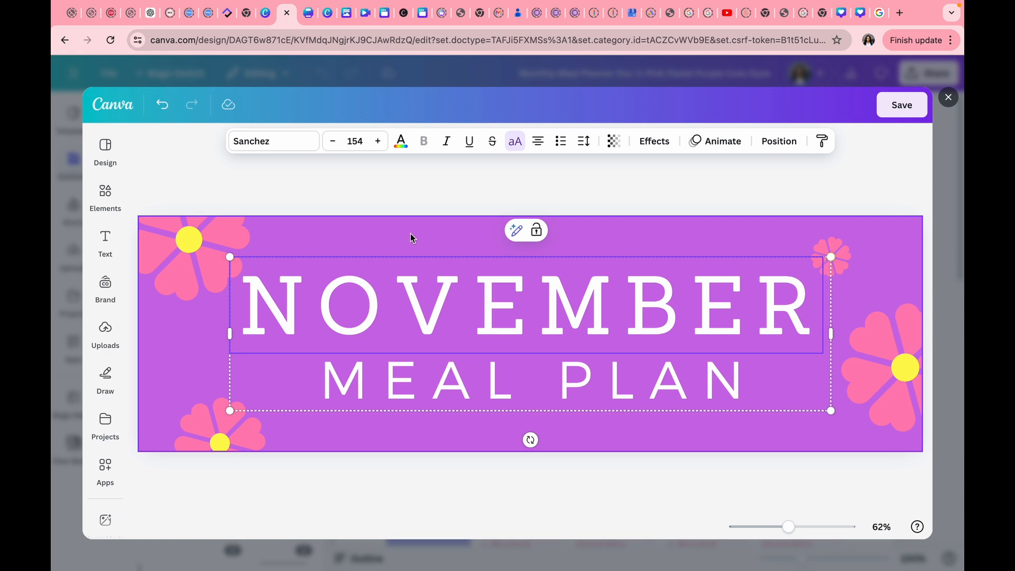
Recolour the top-left flower's petals from pink to turquoise.
click(231, 245)
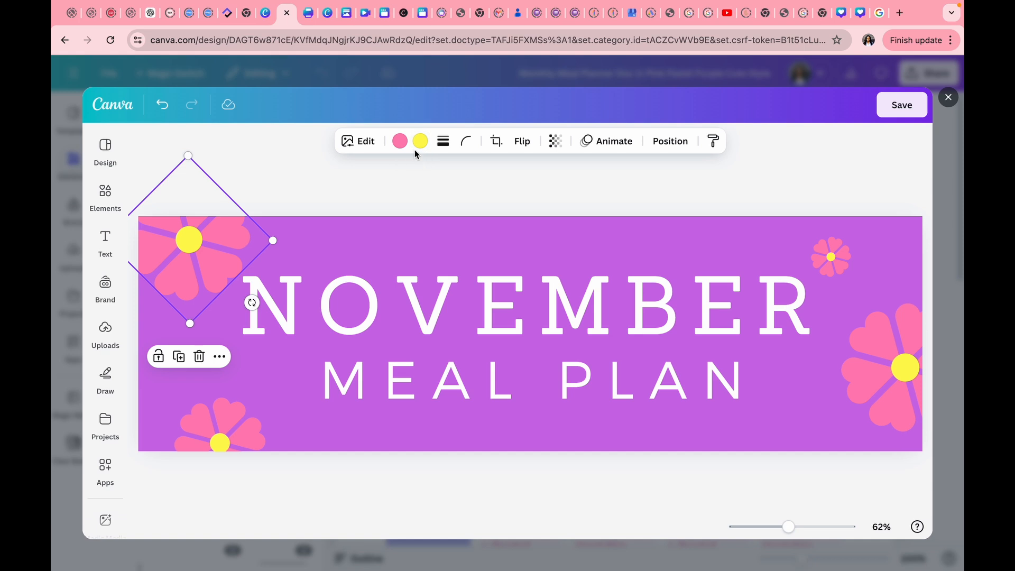
click(400, 141)
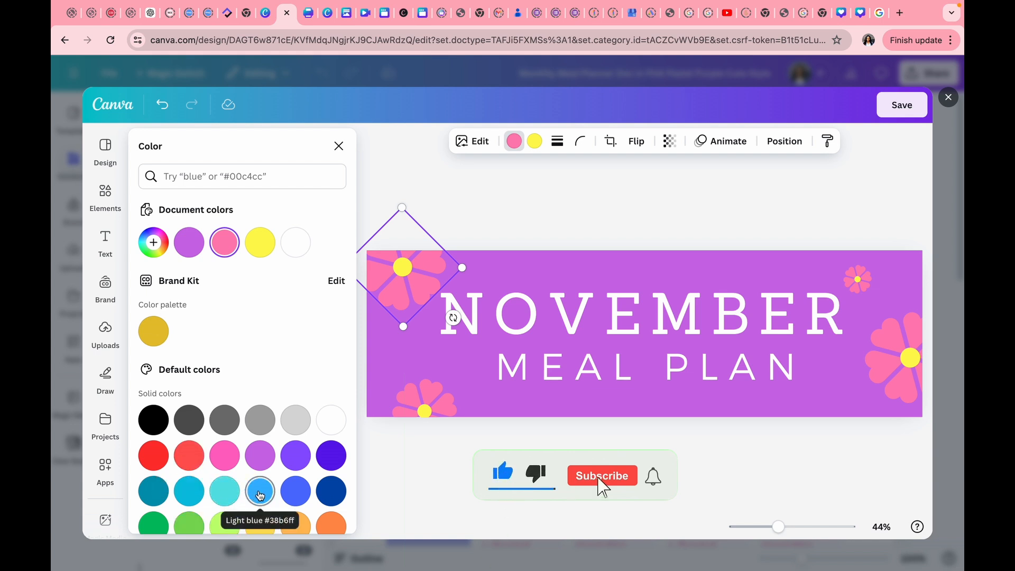
click(234, 494)
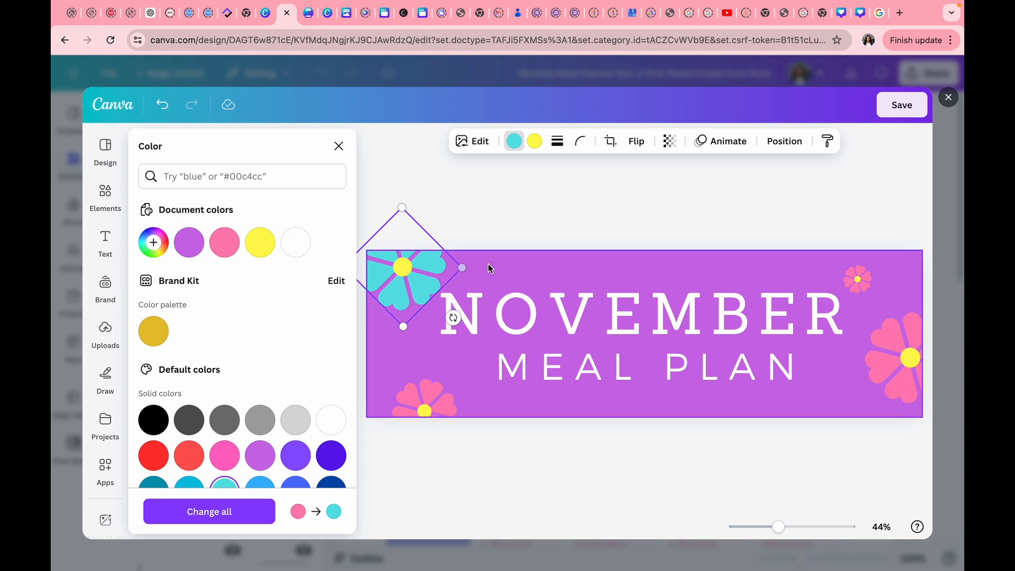
click(552, 363)
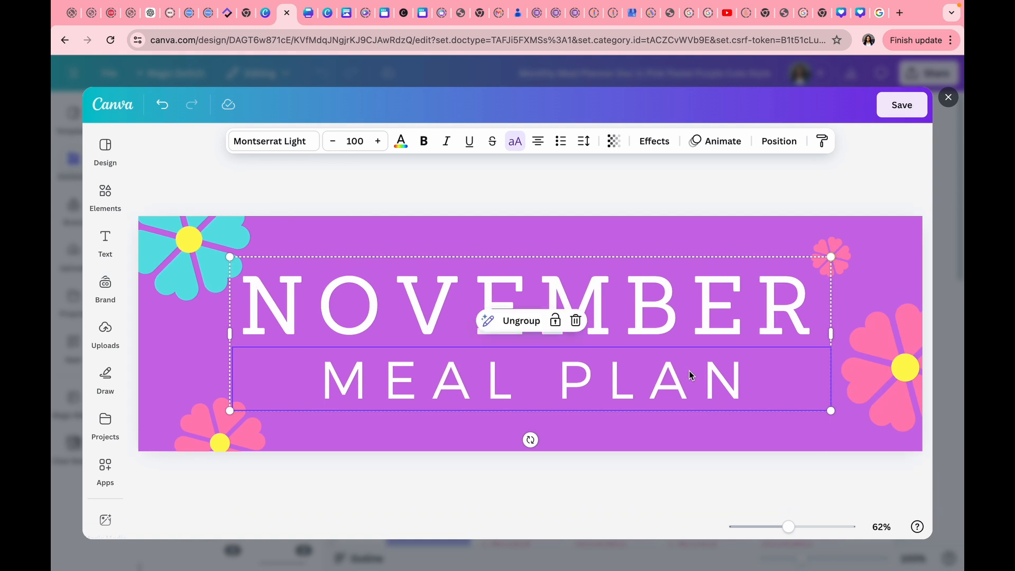
Try Lilita One, LOVELO, Bukhari Script and Nickainley on MEAL PLAN, then choose Montserrat Light.
double_click(735, 379)
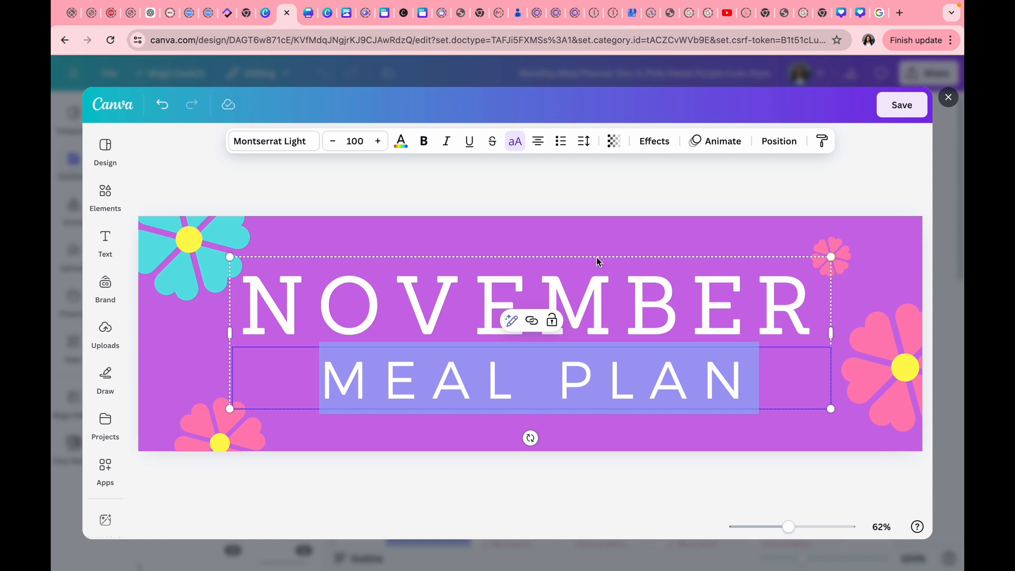
click(289, 140)
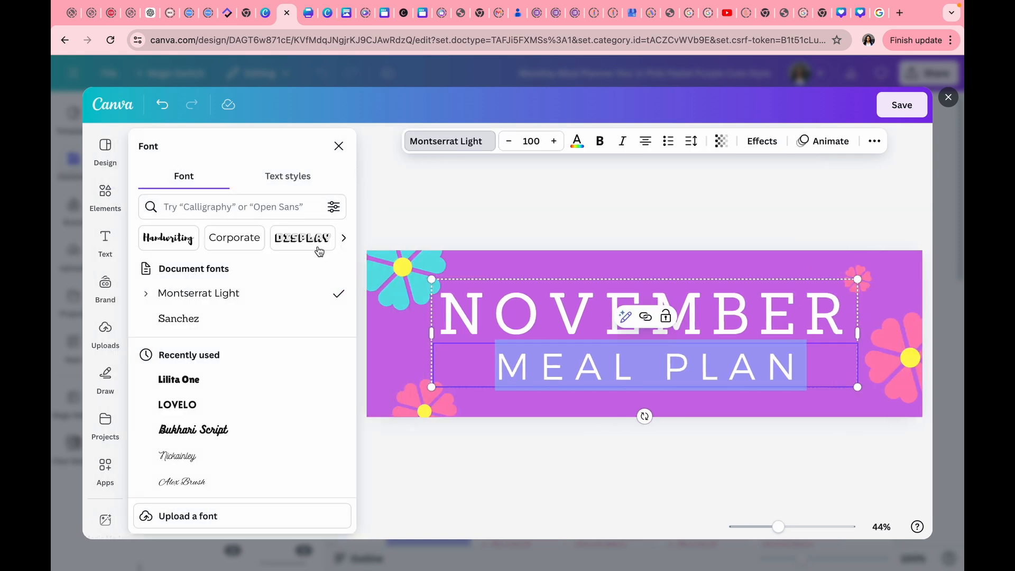
click(188, 380)
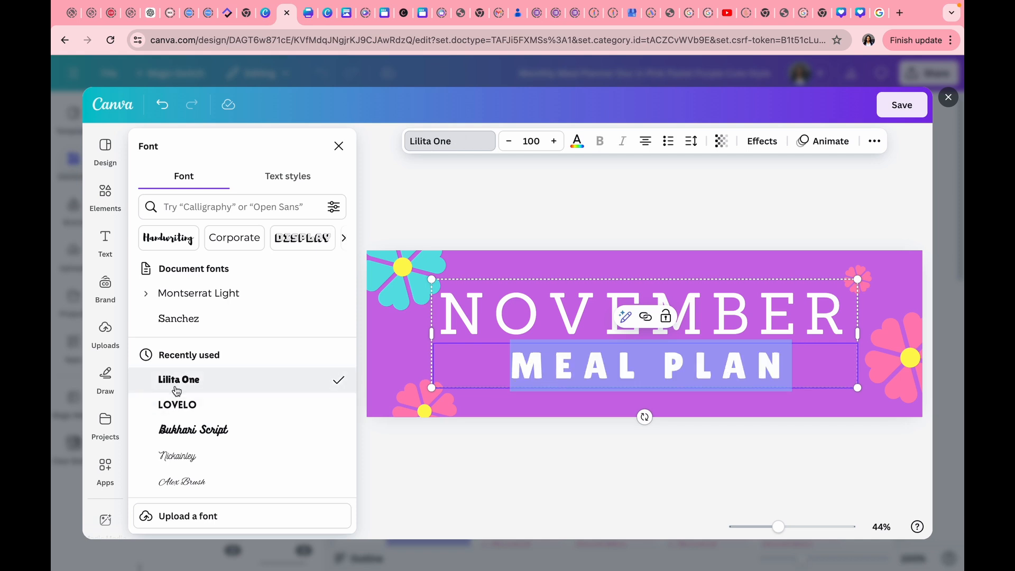
click(180, 405)
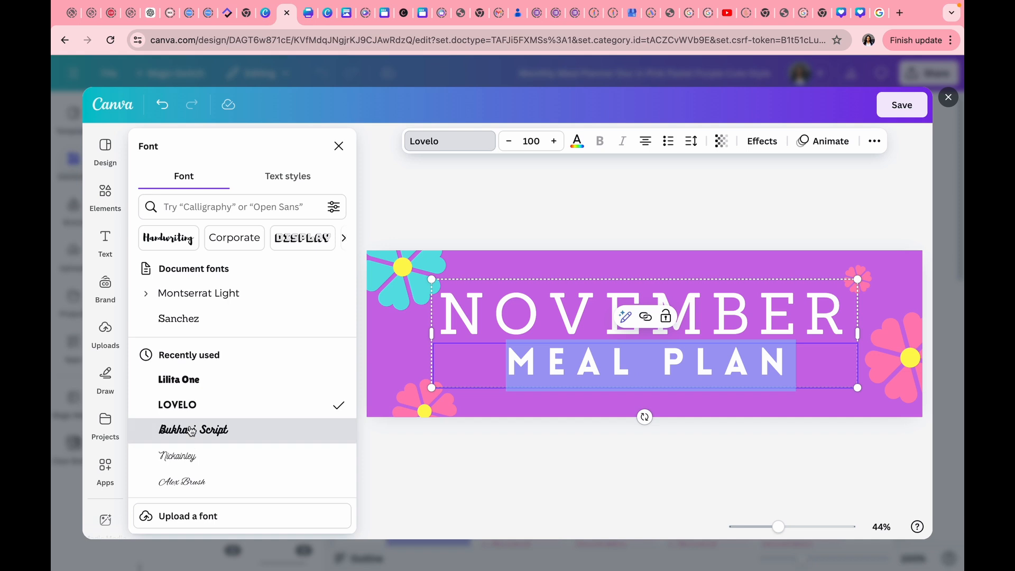
click(191, 431)
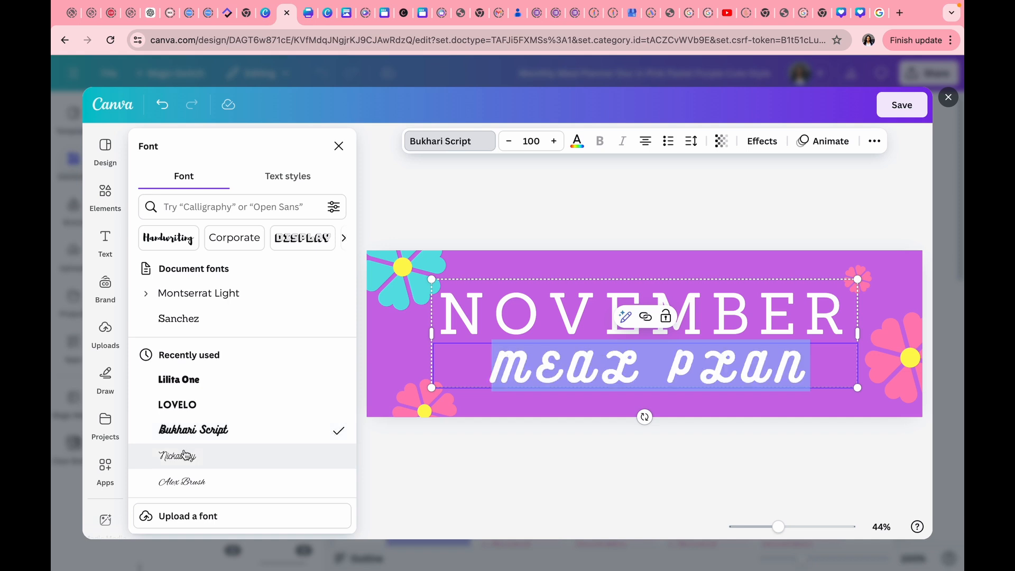
click(184, 455)
scroll(185, 455, down, 3)
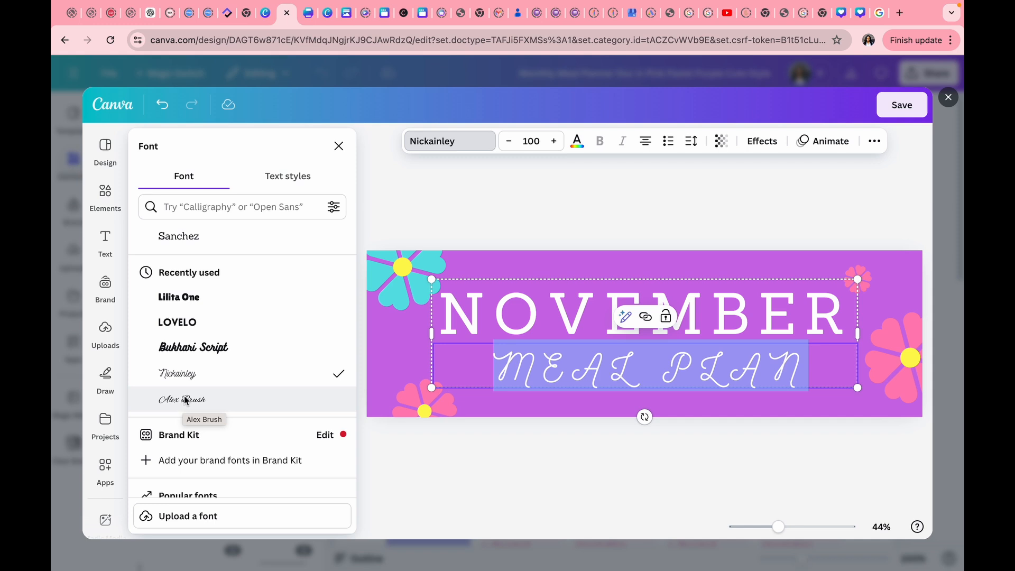
scroll(191, 359, down, 2)
scroll(191, 361, down, 3)
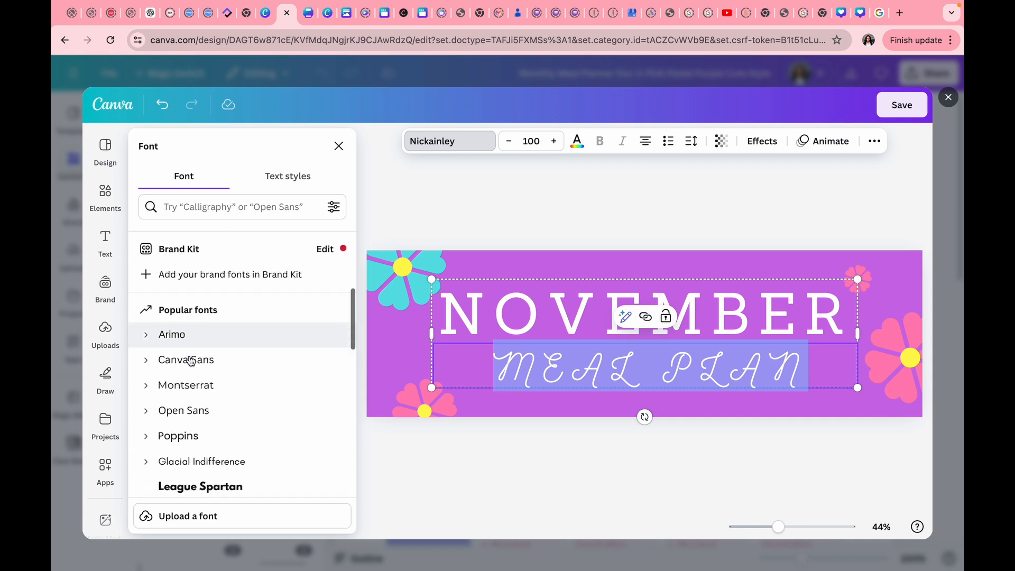
scroll(211, 330, up, 10)
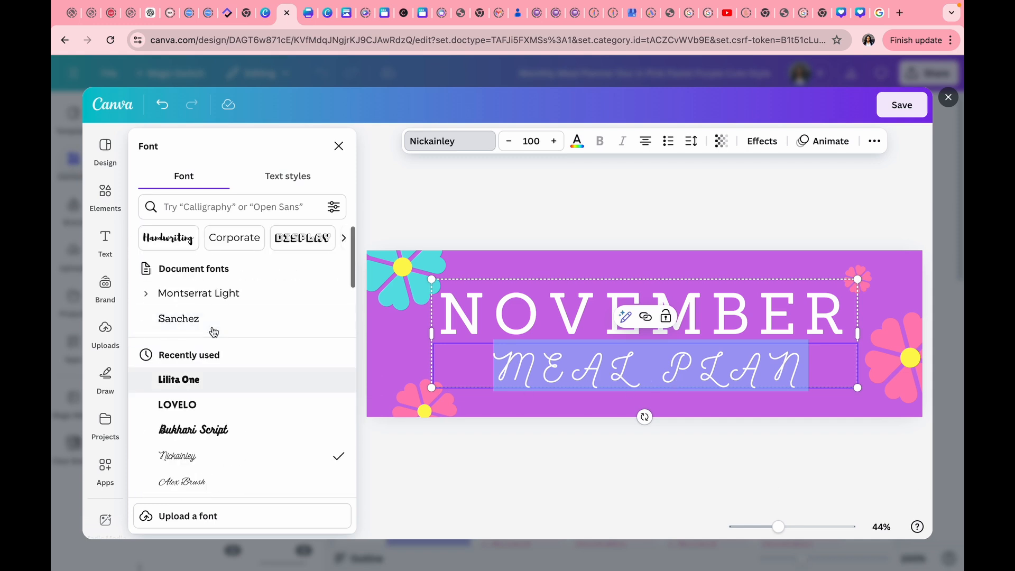
click(203, 294)
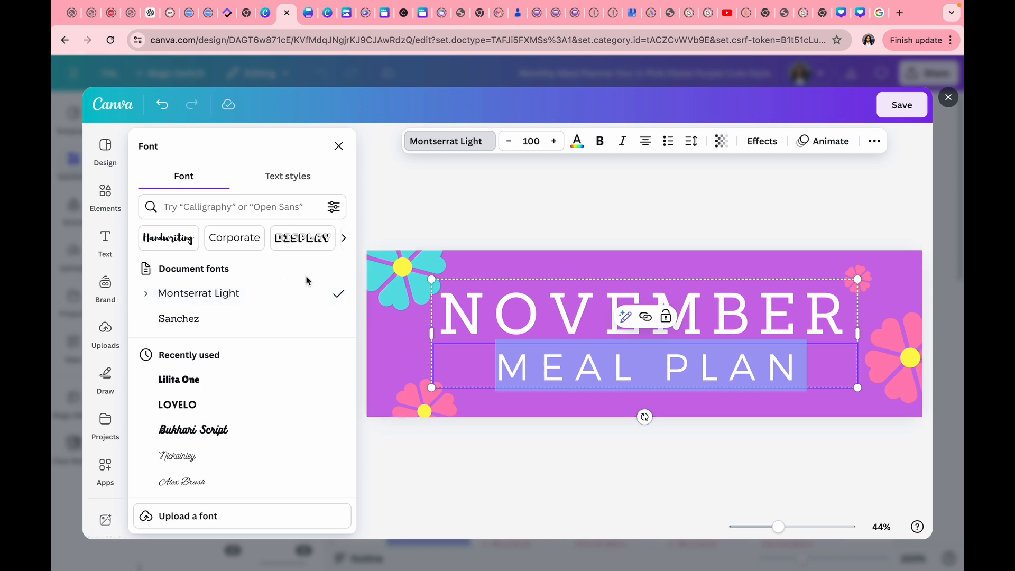
Check MEAL PLAN's text colour, toggle bold on and off, and view the text effects.
click(577, 143)
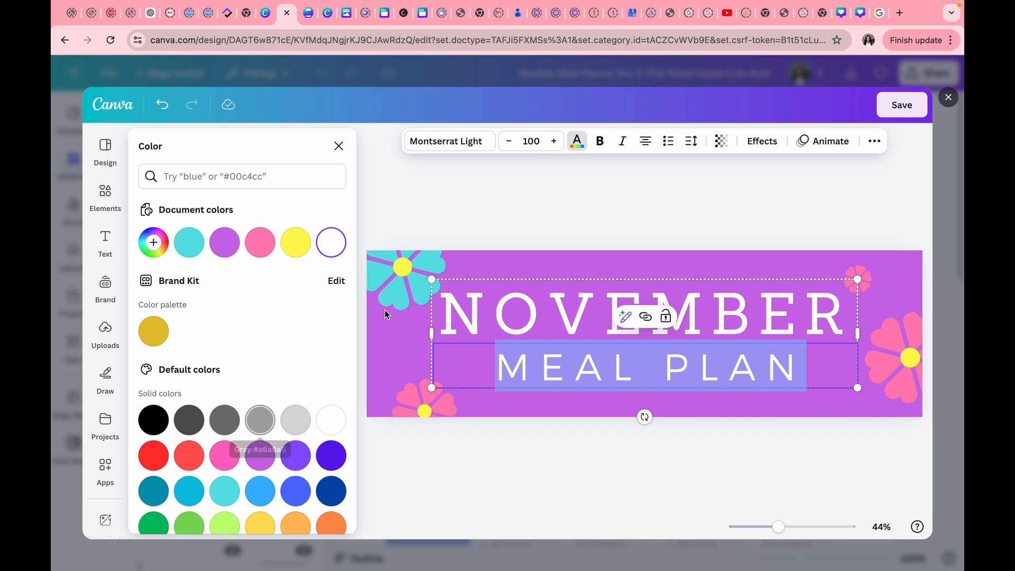
click(601, 142)
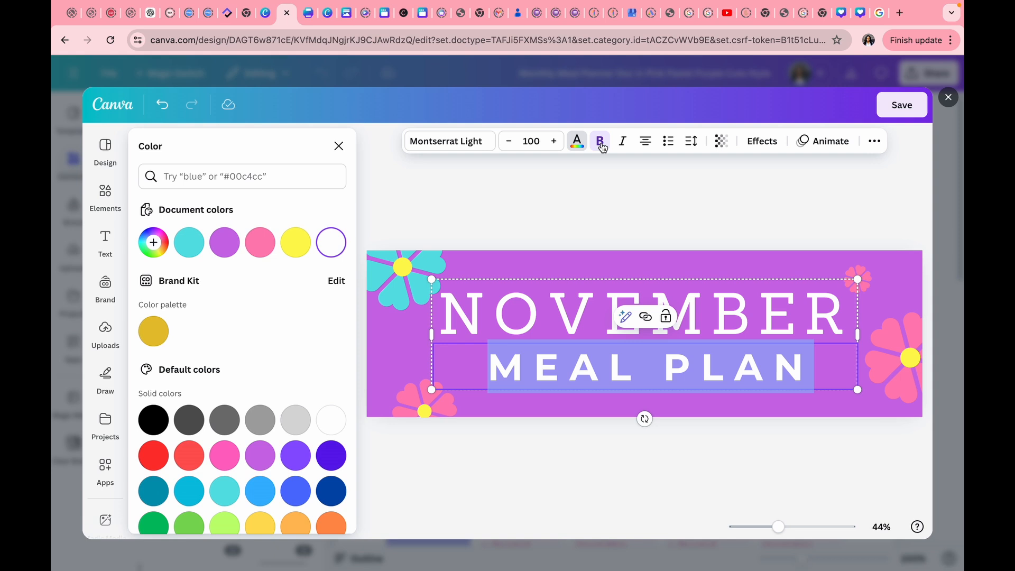
click(601, 145)
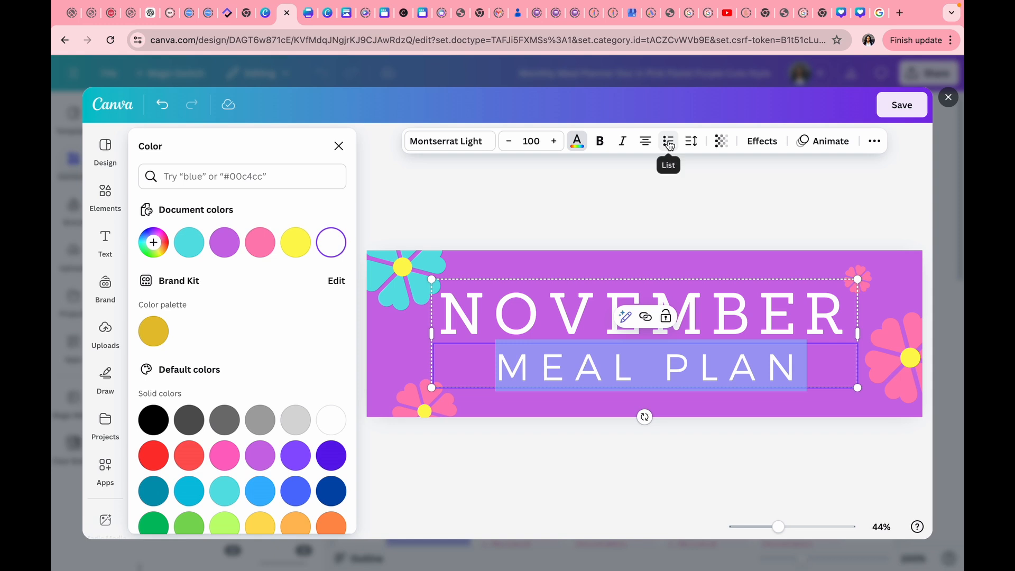
click(760, 145)
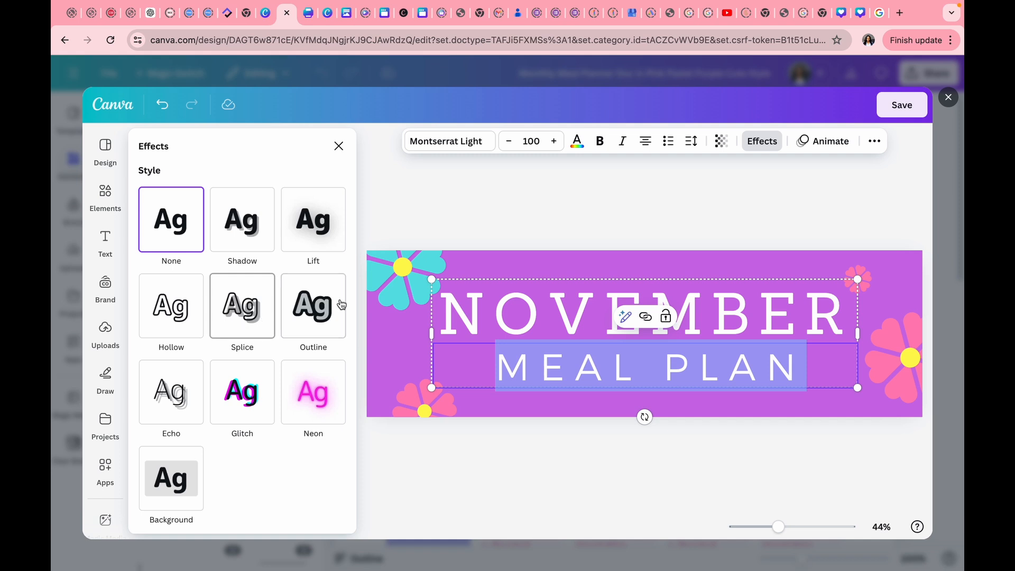
Give MEAL PLAN a Rise entrance animation, after trying Pan.
click(819, 142)
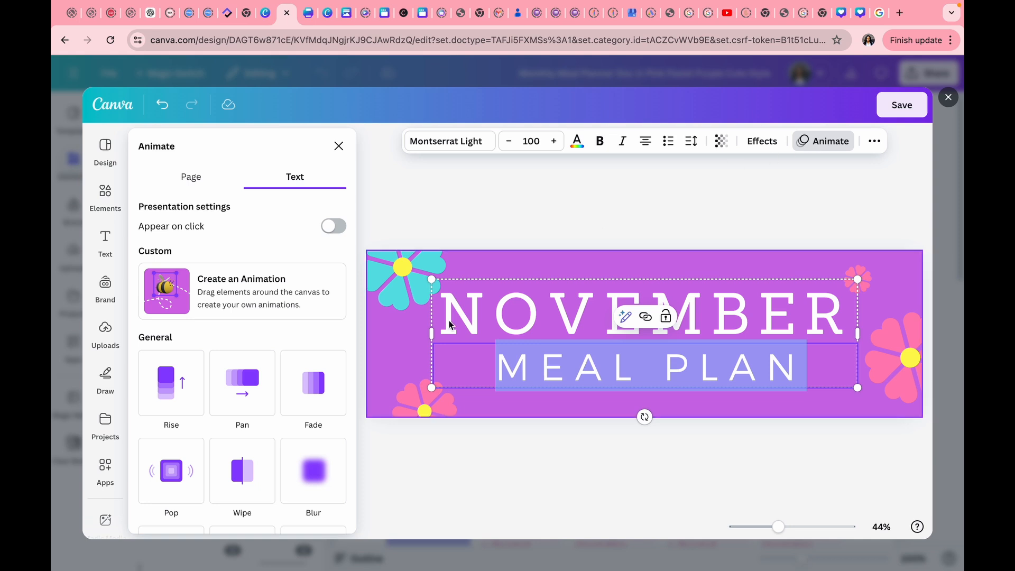
click(243, 389)
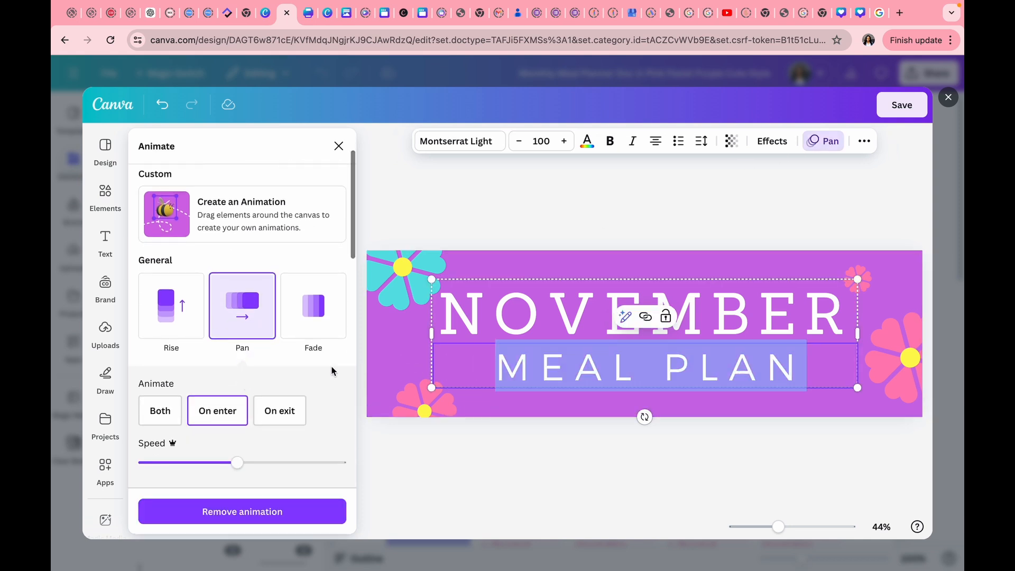
click(161, 314)
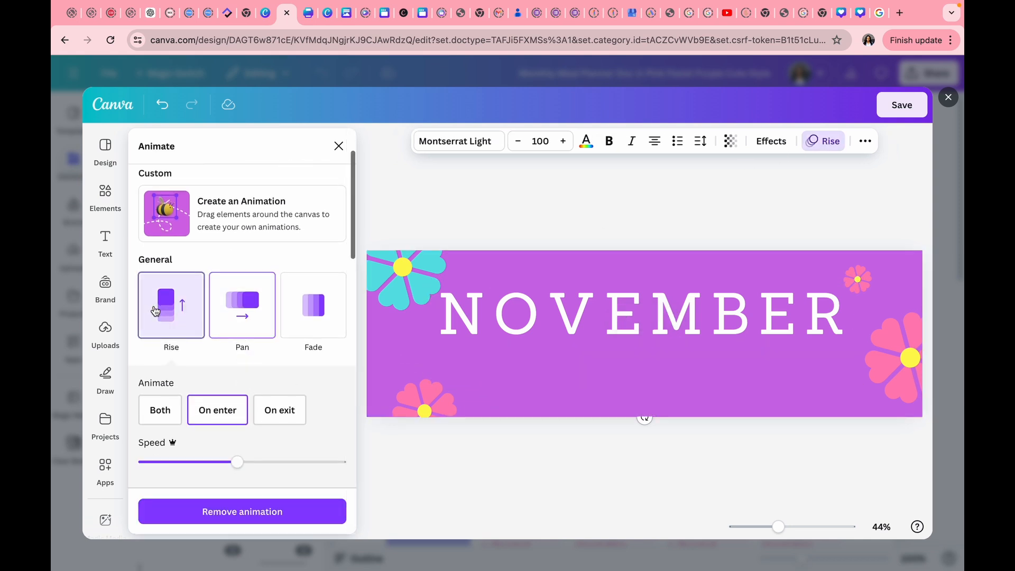
click(864, 144)
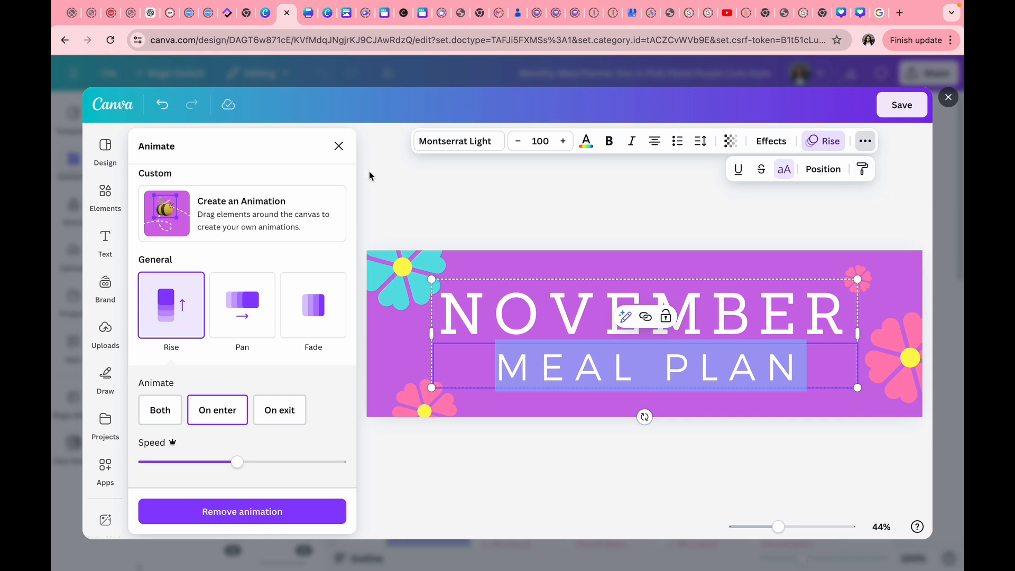
Save the edited November header back into the meal plan doc.
click(337, 153)
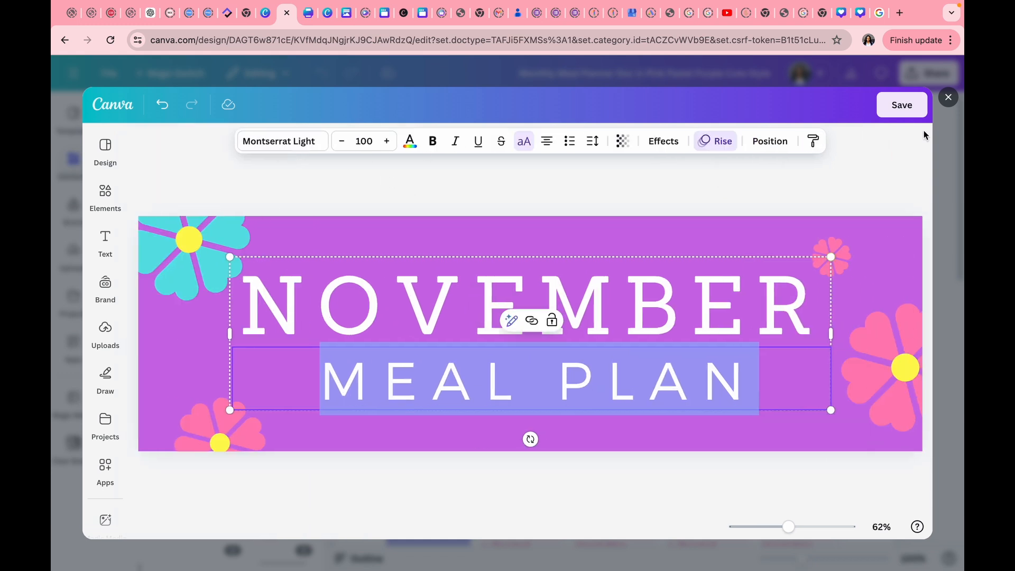
click(909, 107)
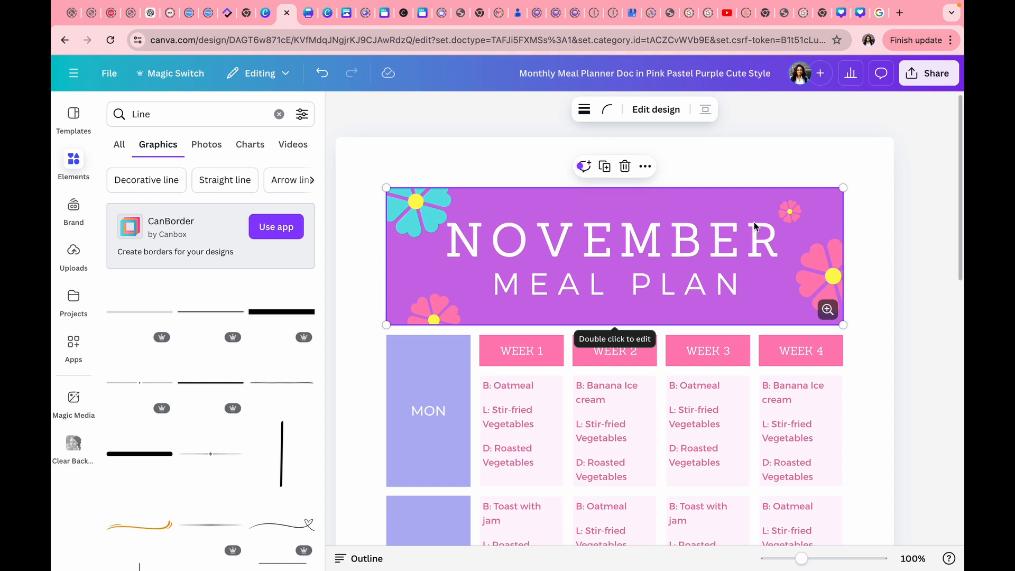
scroll(707, 293, down, 3)
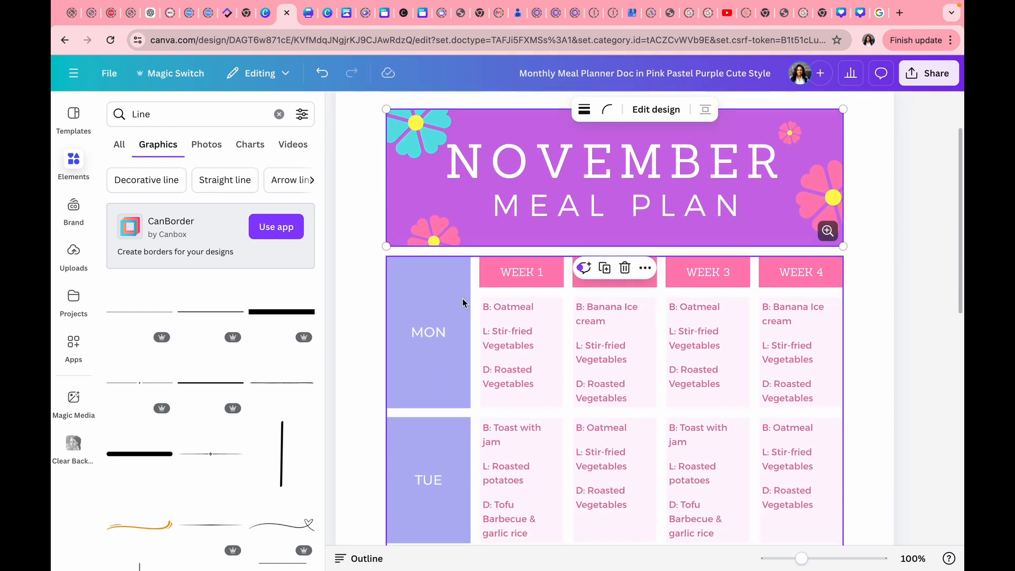
Fill the MON day cell of the meal table with purple.
click(438, 307)
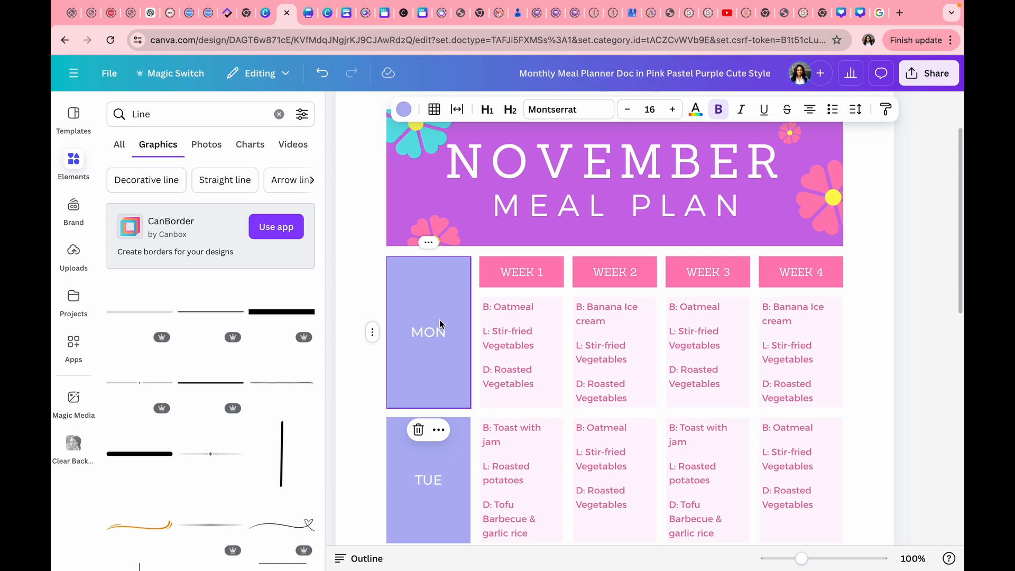
click(438, 201)
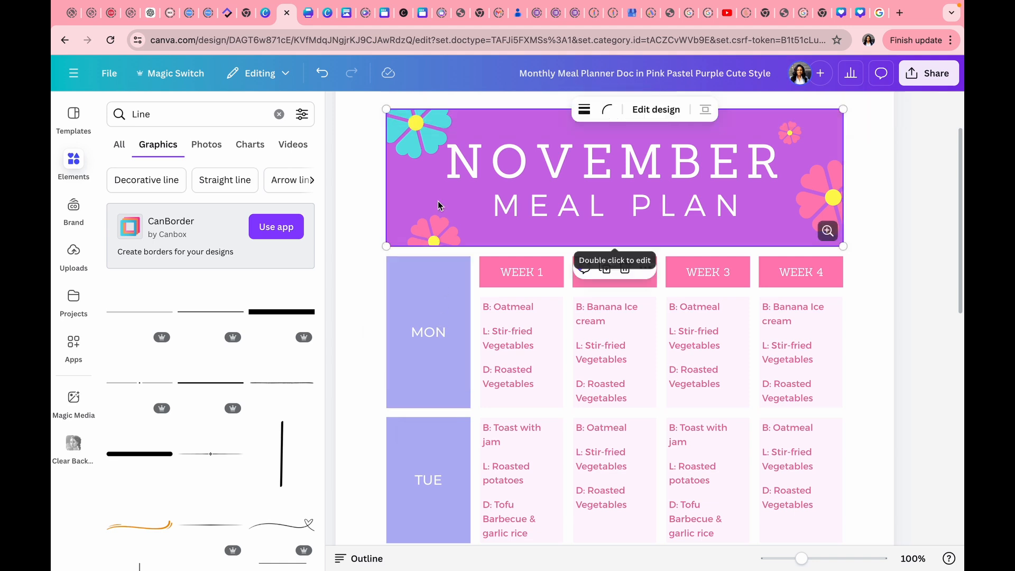
scroll(476, 227, up, 2)
scroll(476, 230, down, 1)
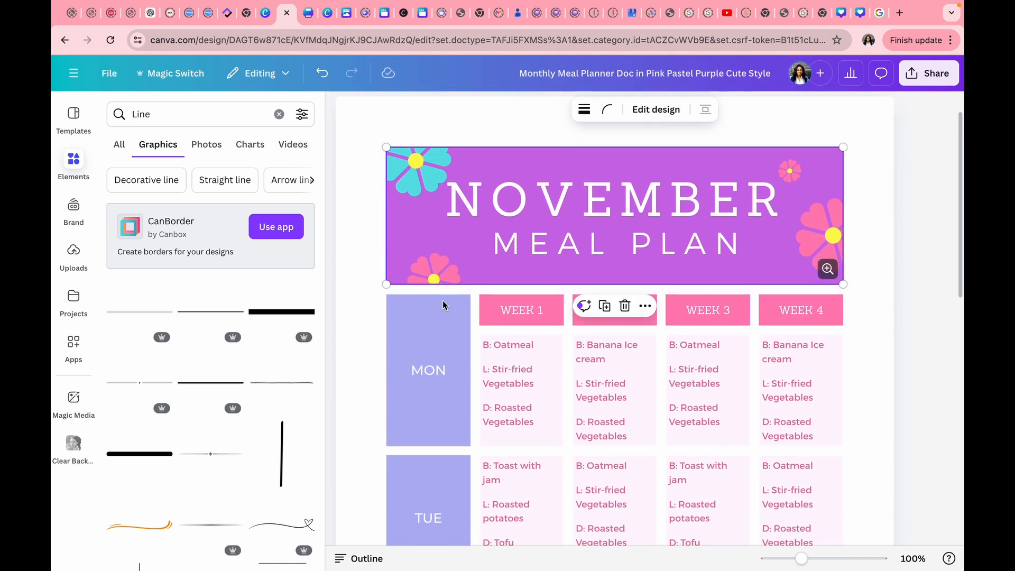
click(438, 331)
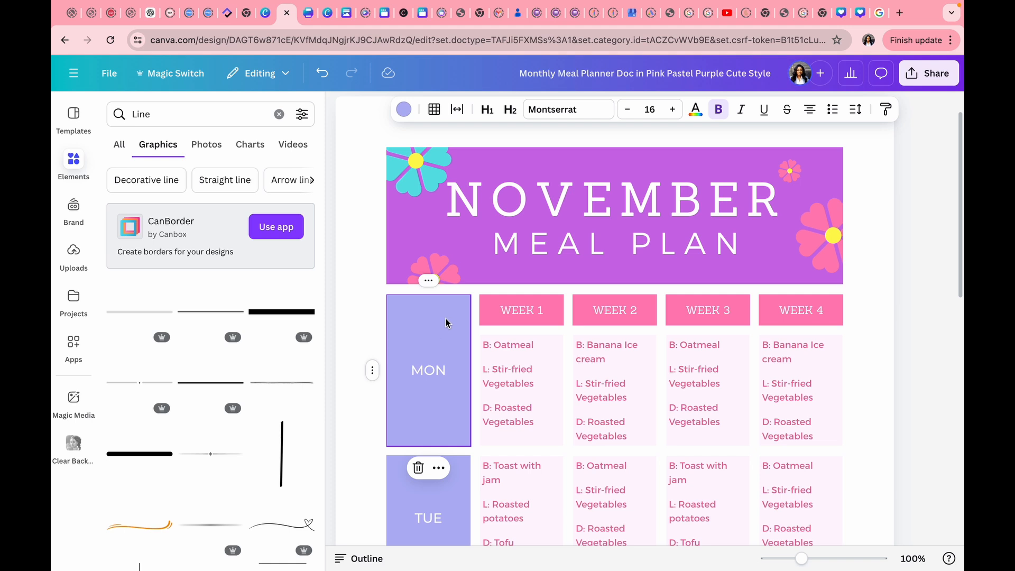
click(404, 110)
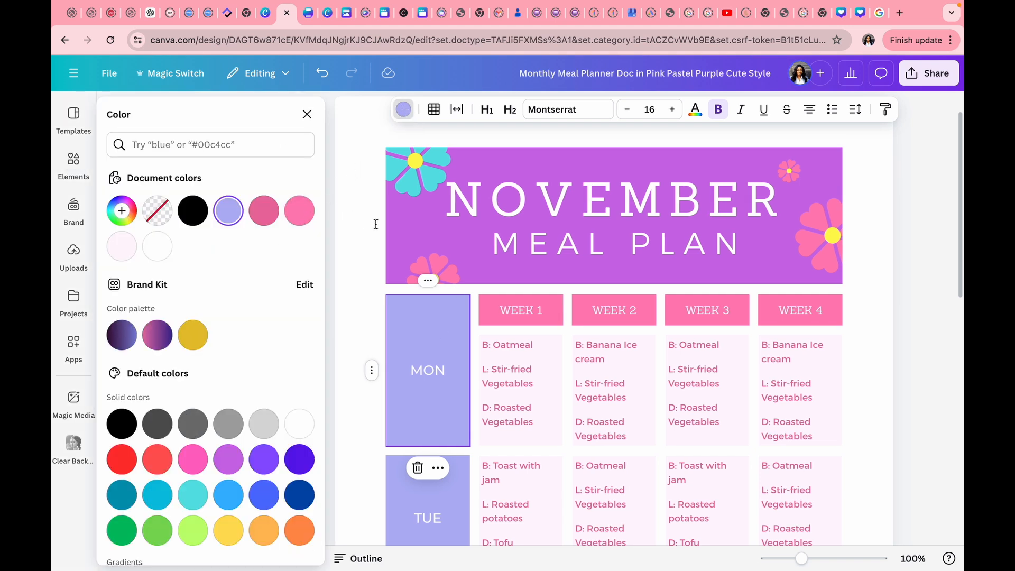
click(228, 459)
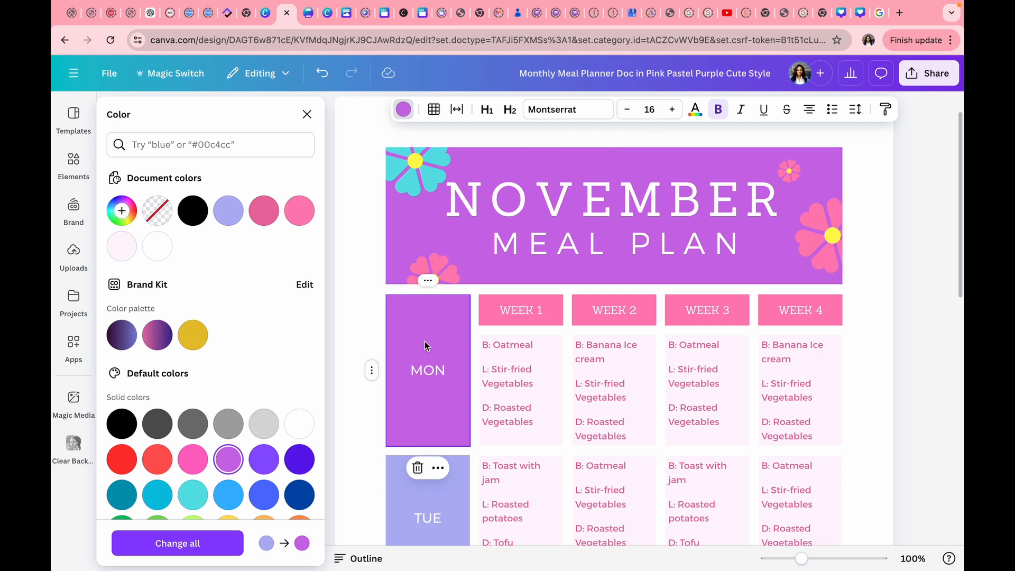
Copy the purple cell style onto the TUE and WED cells.
scroll(424, 344, down, 3)
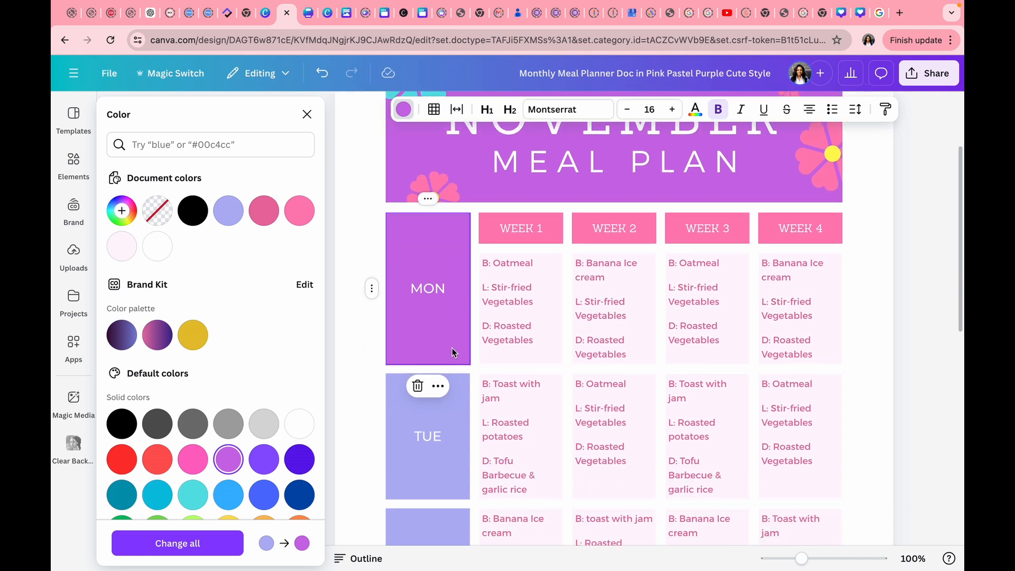
click(439, 386)
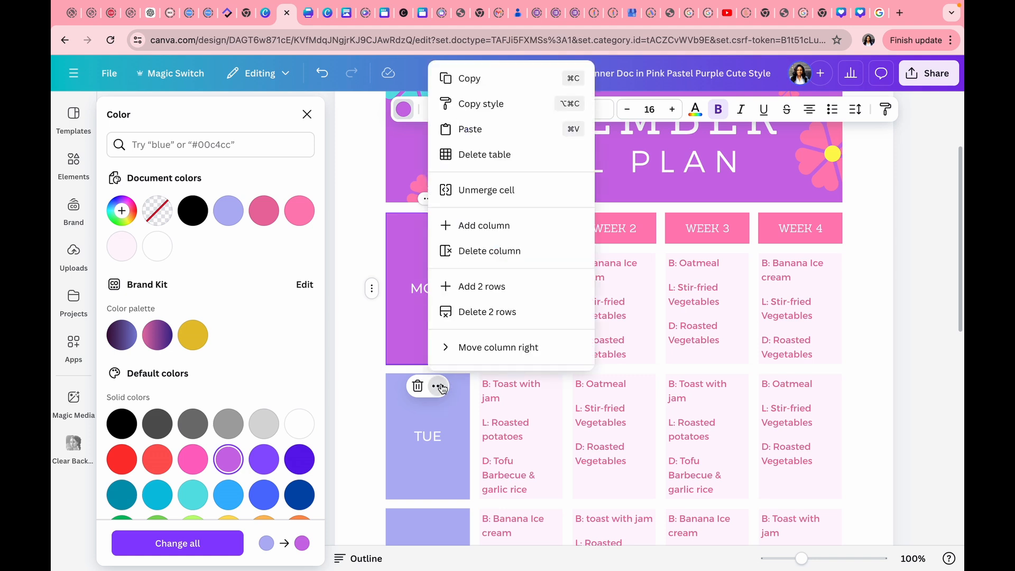
click(474, 103)
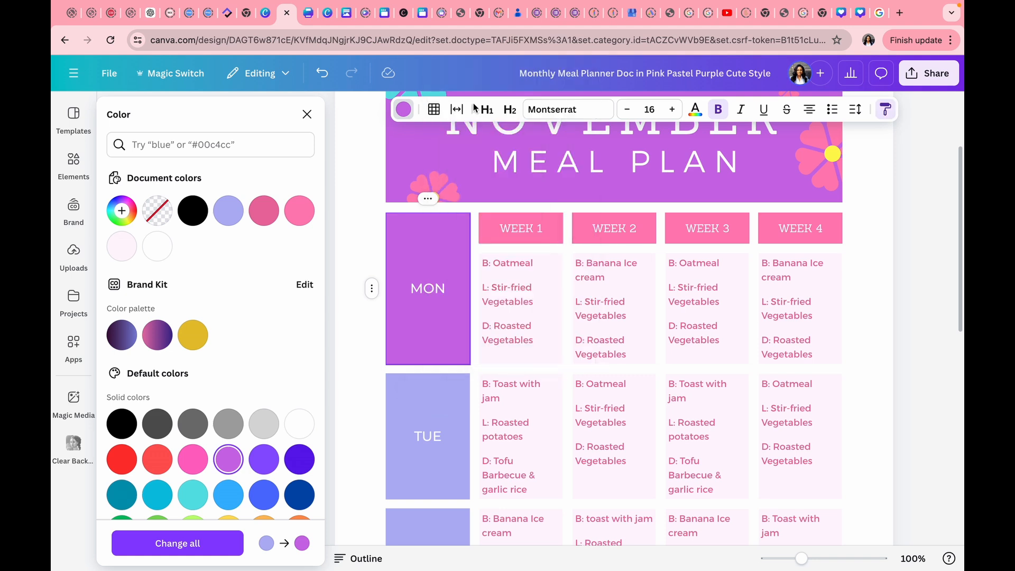
click(439, 404)
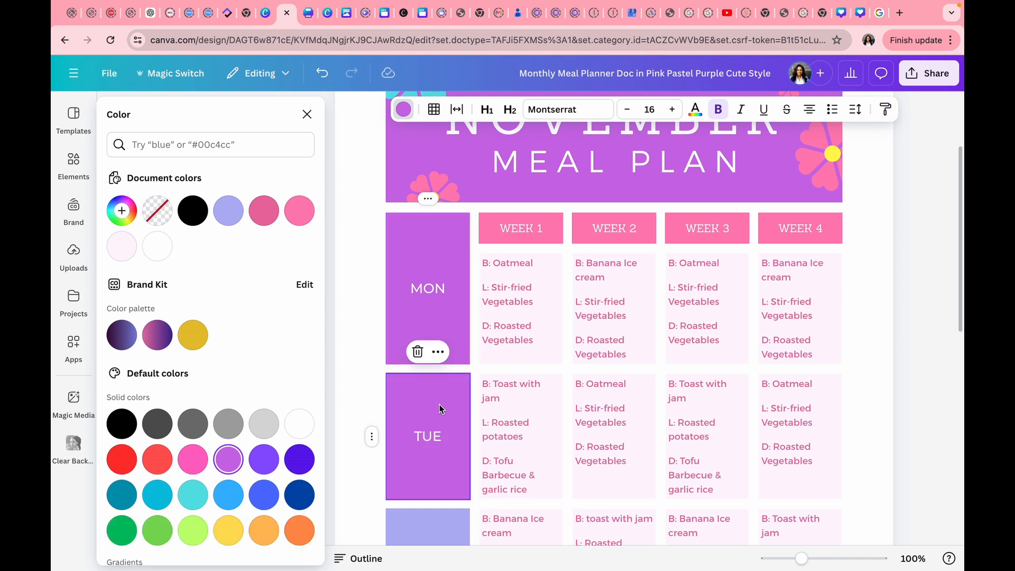
scroll(439, 404, down, 3)
click(433, 424)
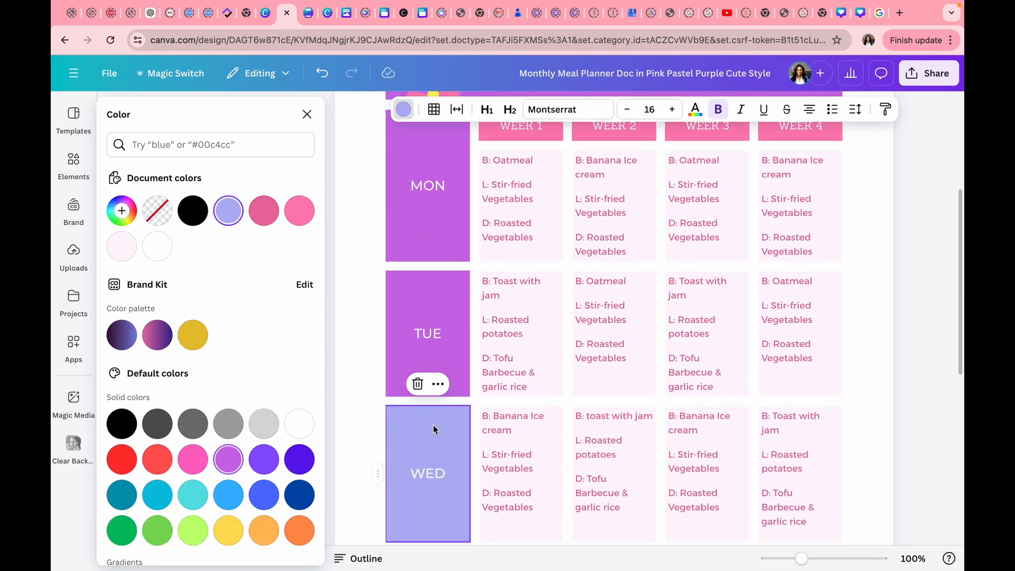
click(438, 384)
click(408, 346)
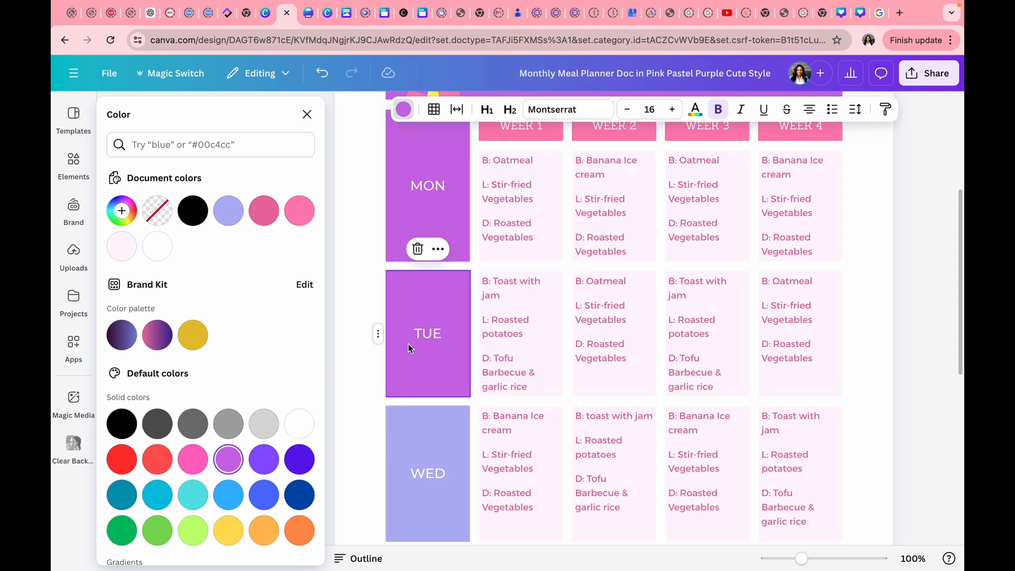
click(438, 249)
click(465, 308)
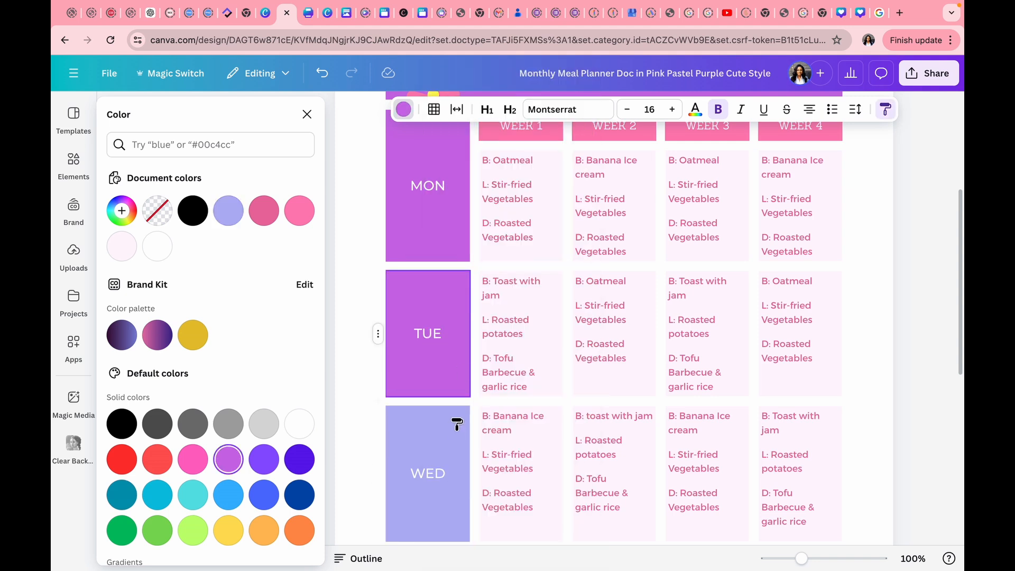
click(453, 427)
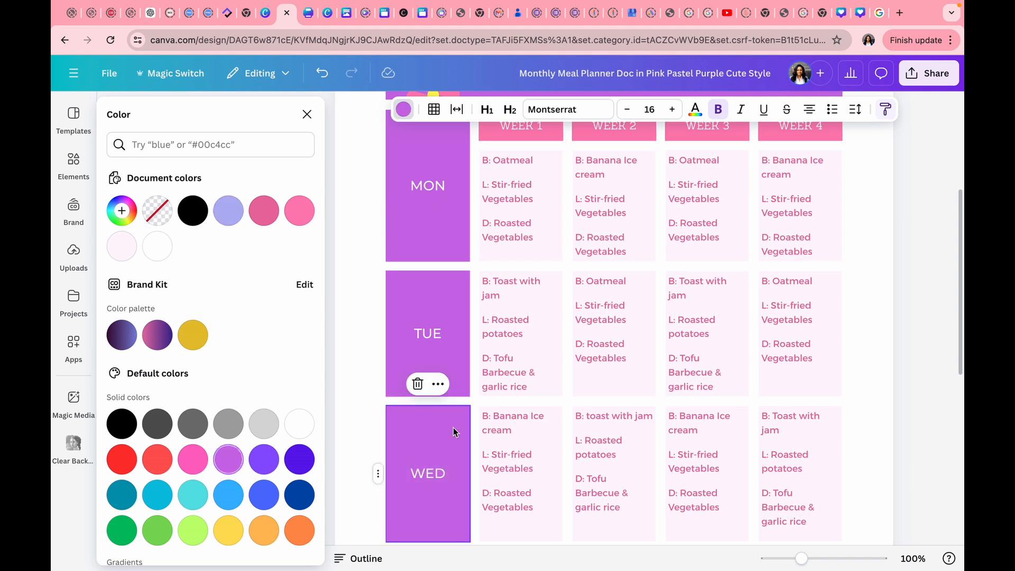
Paste the purple cell style onto the THURS and FRI cells.
scroll(453, 430, down, 5)
scroll(453, 431, up, 2)
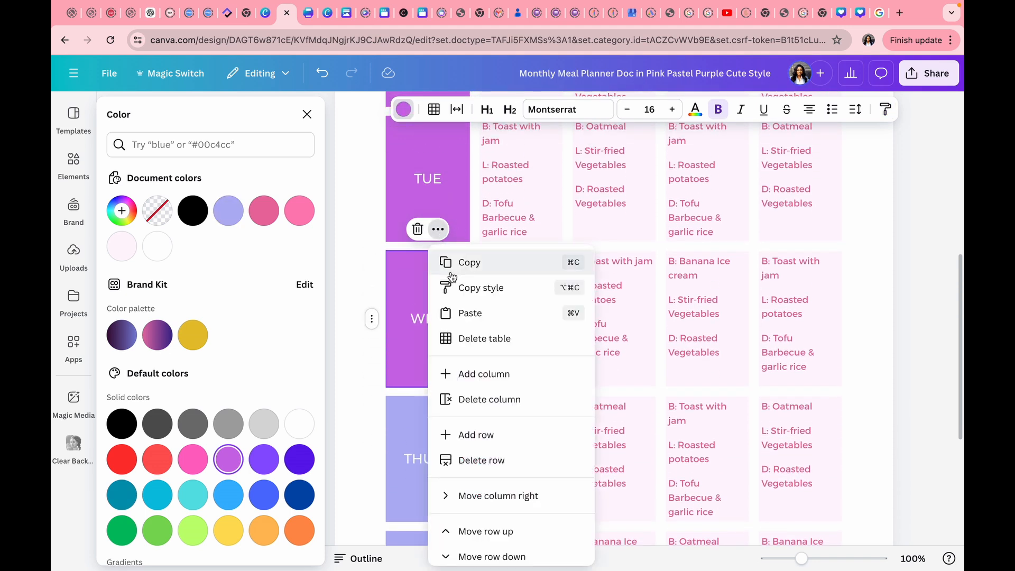
click(454, 287)
click(440, 446)
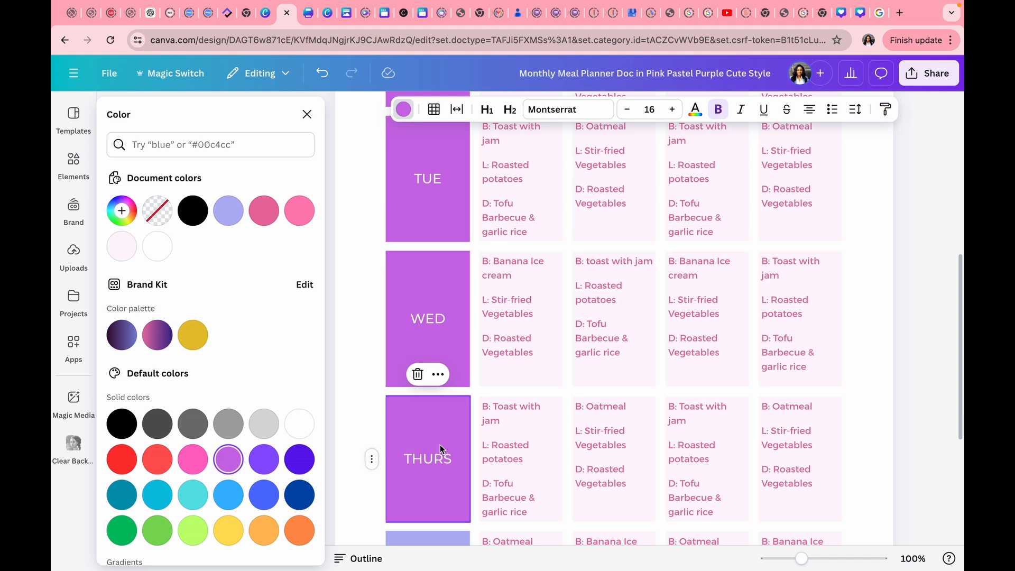
click(438, 374)
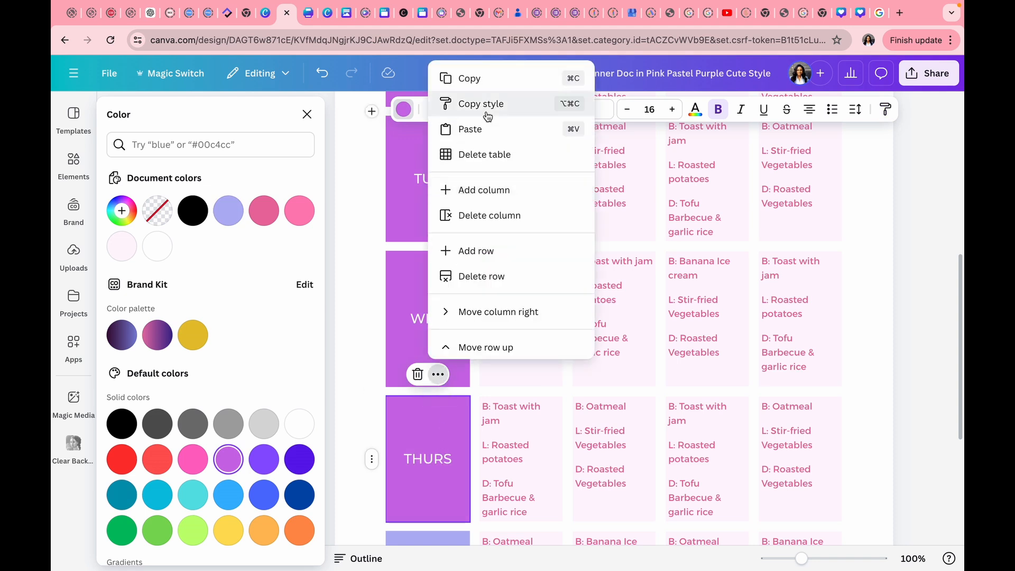
click(465, 104)
scroll(462, 375, down, 3)
click(454, 380)
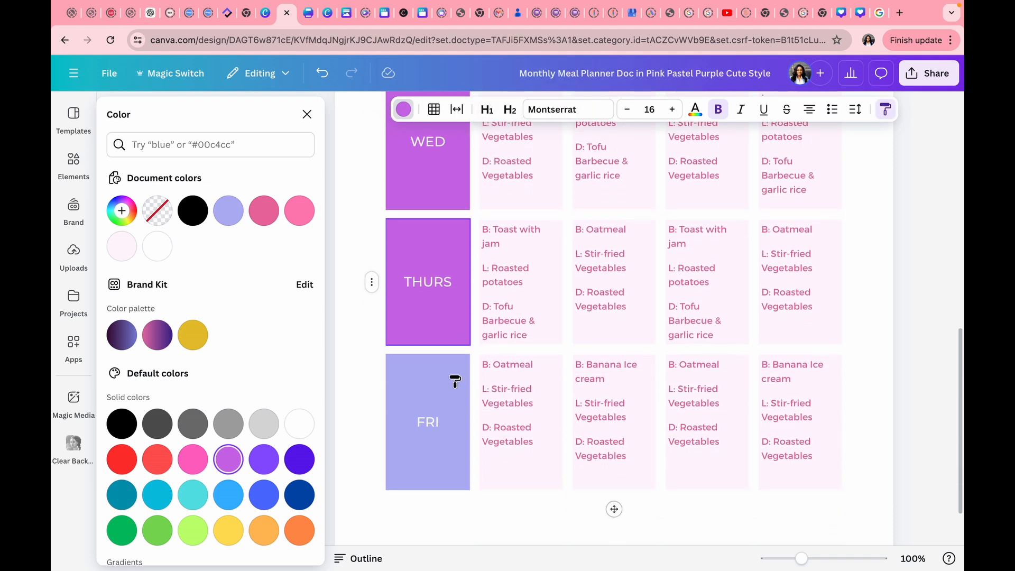
scroll(455, 380, up, 10)
scroll(454, 379, down, 2)
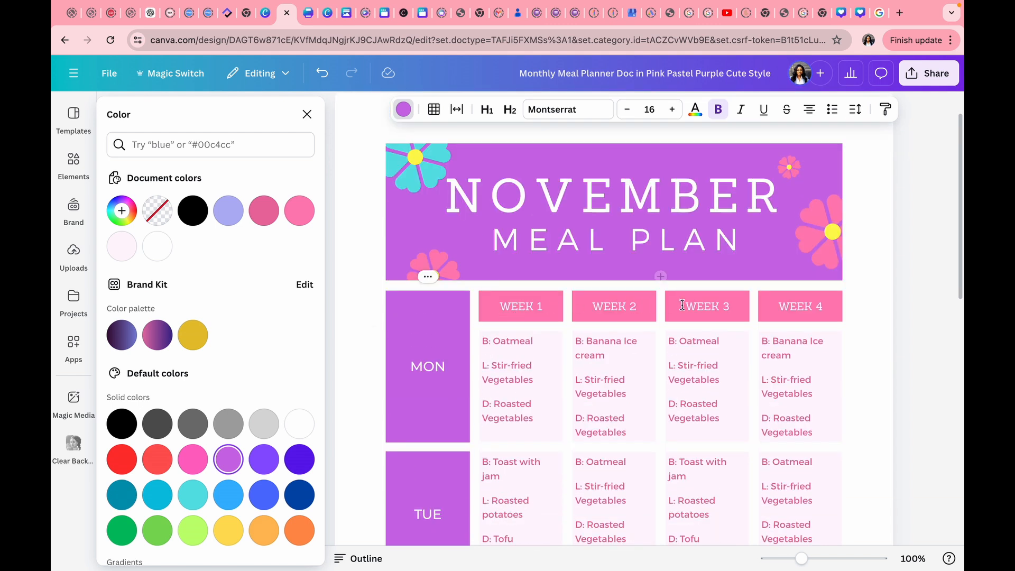
scroll(713, 296, down, 3)
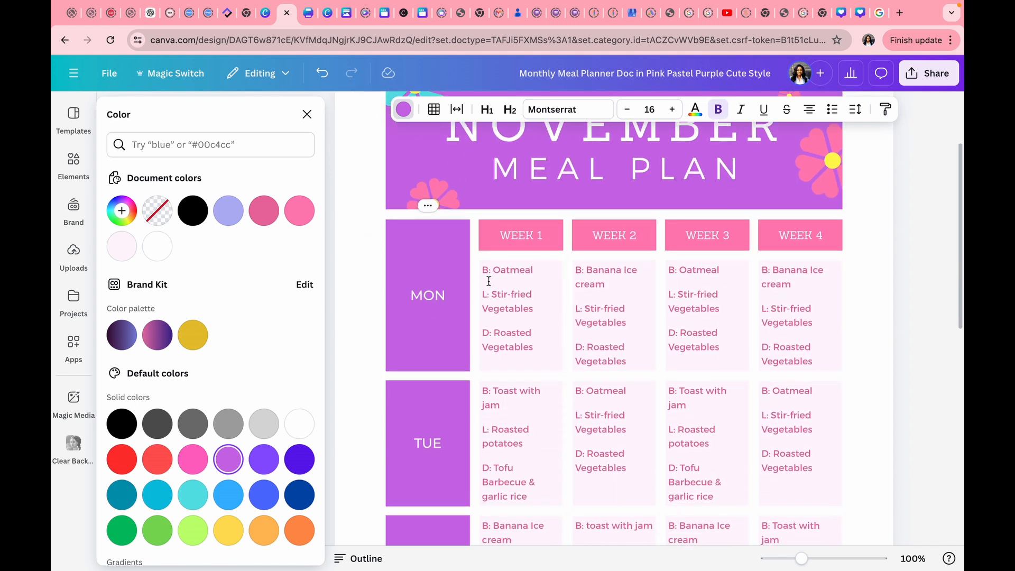
scroll(501, 275, down, 1)
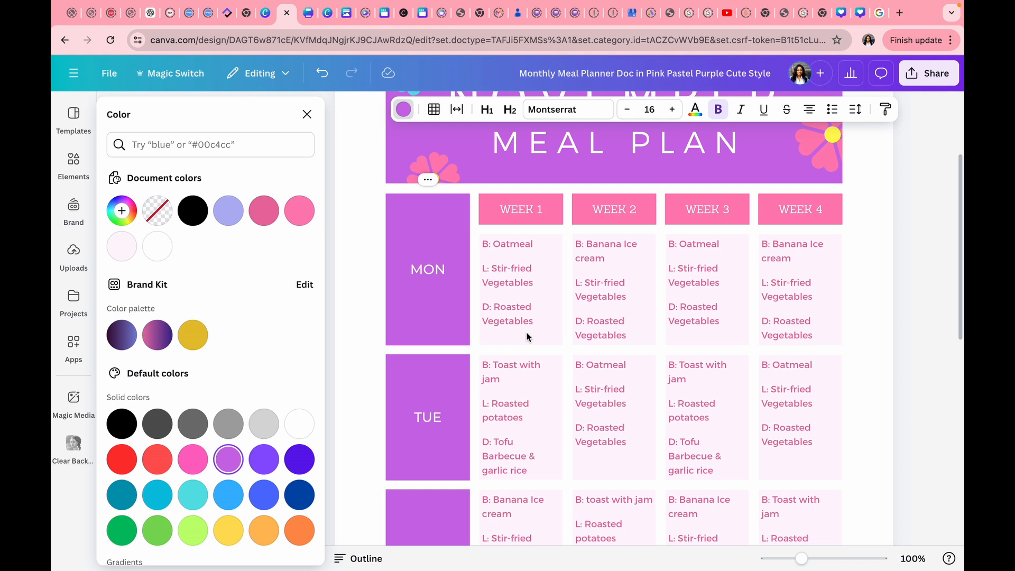
Change Monday's breakfast to Milo in Week 1 and Porridge in Week 2.
click(532, 245)
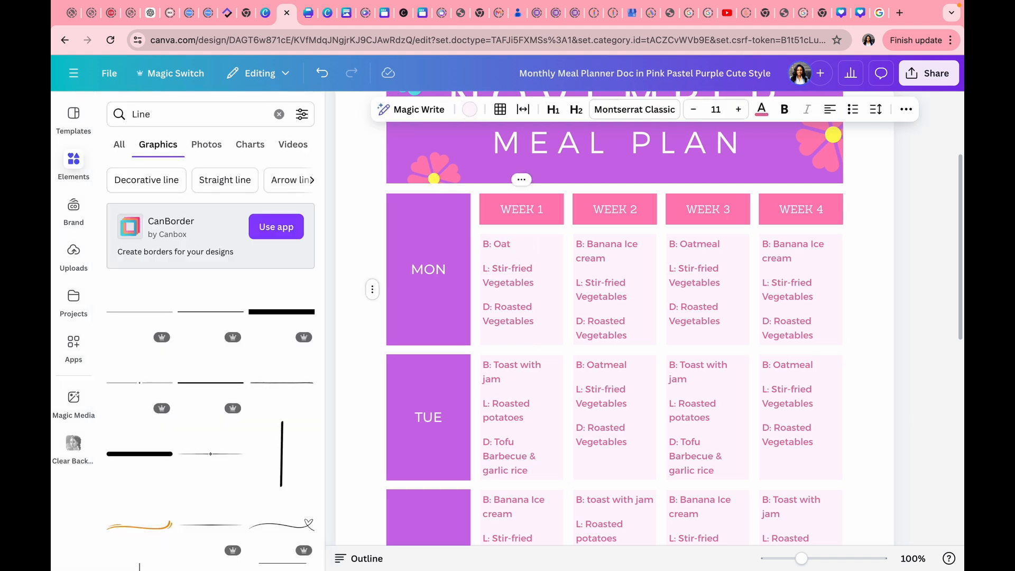
key(BackSpace)
key(BackSpace)
click(609, 259)
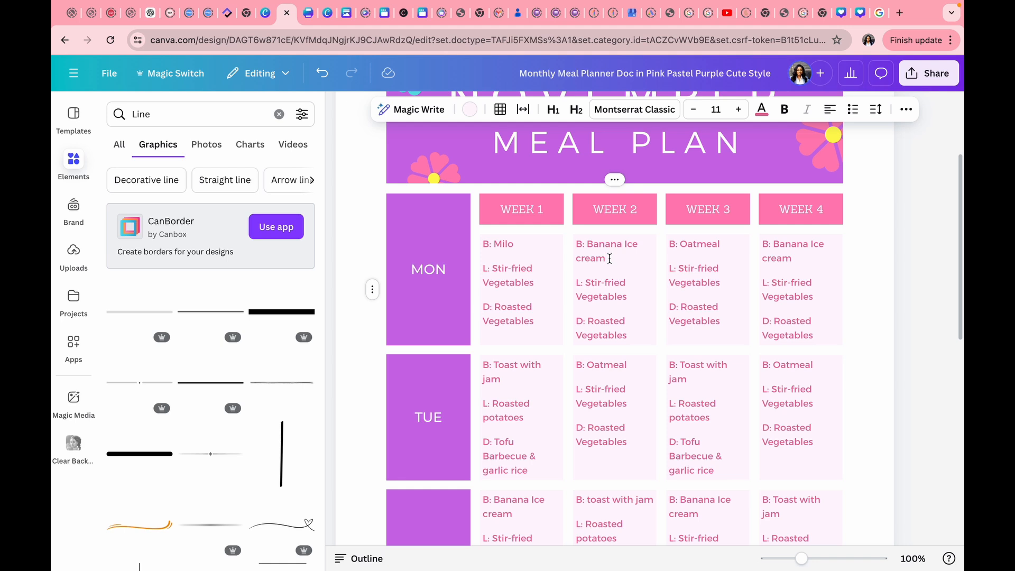
key(BackSpace)
key(BackSpace)
key(BackSpace)
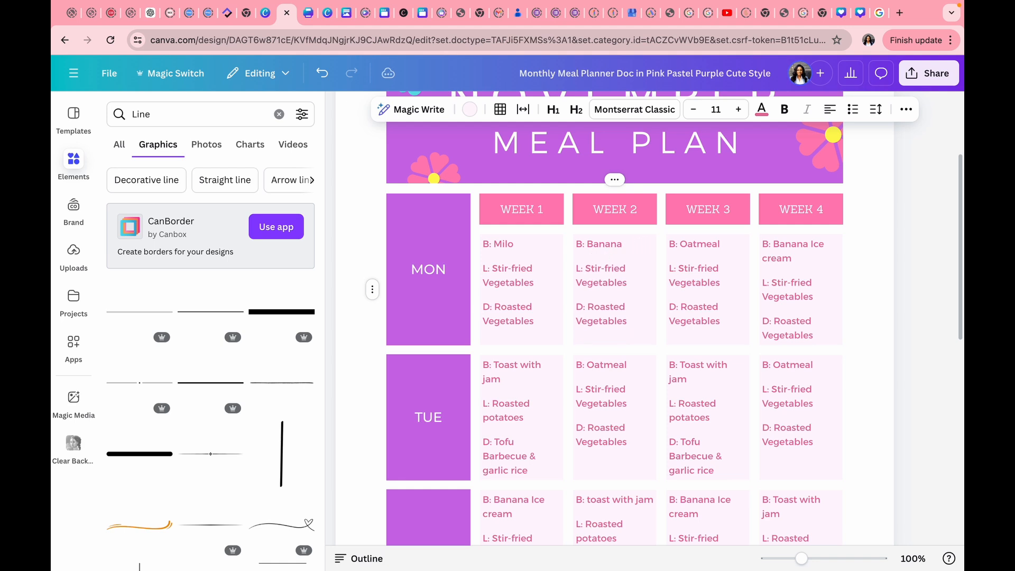
key(BackSpace)
key(BackSpace)
key(BackSpace)
Drag the Week 2/Week 3 column border slightly to resize both columns.
scroll(656, 460, down, 4)
scroll(655, 460, up, 4)
scroll(656, 460, up, 3)
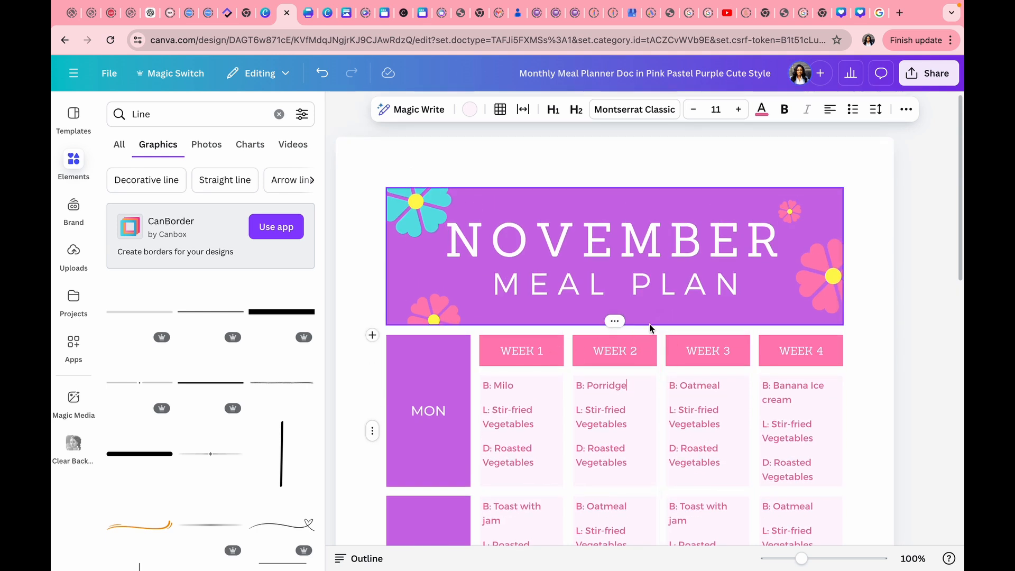
mouse_move(661, 322)
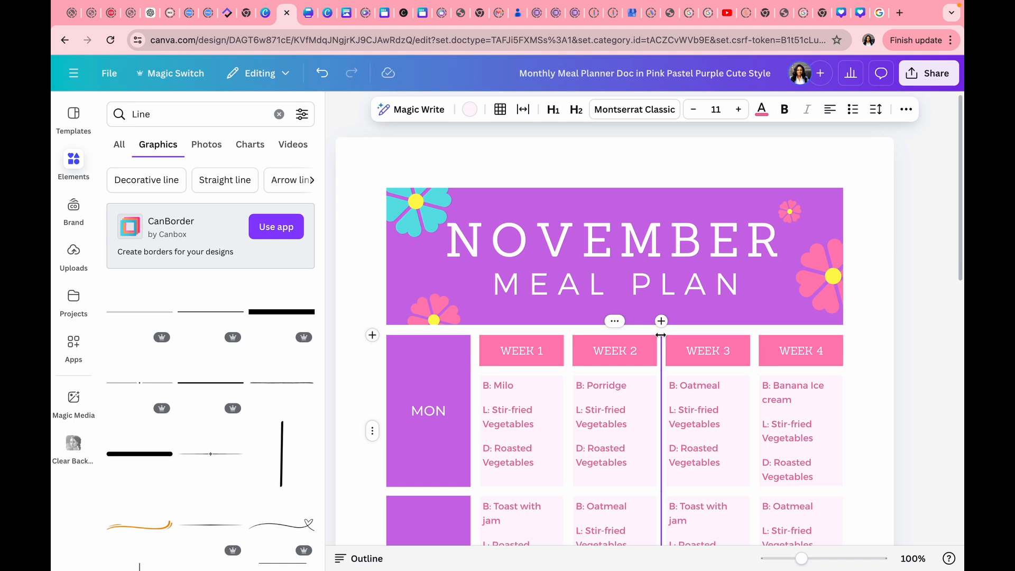
mouse_move(661, 336)
mouse_down()
mouse_move(677, 335)
mouse_move(646, 335)
mouse_move(658, 335)
mouse_up()
Close the Elements graphics search side panel.
scroll(658, 335, down, 10)
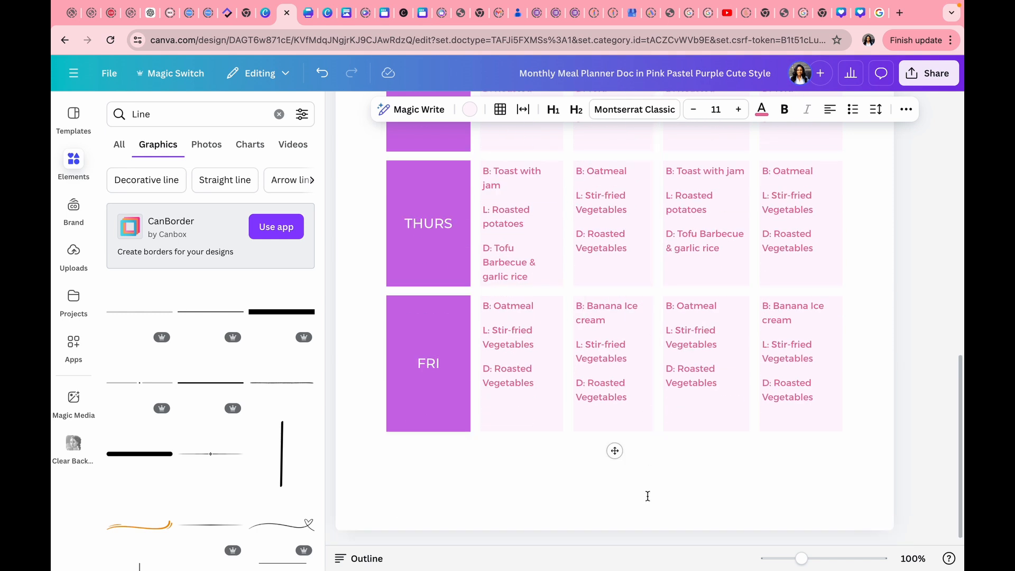
scroll(648, 496, up, 10)
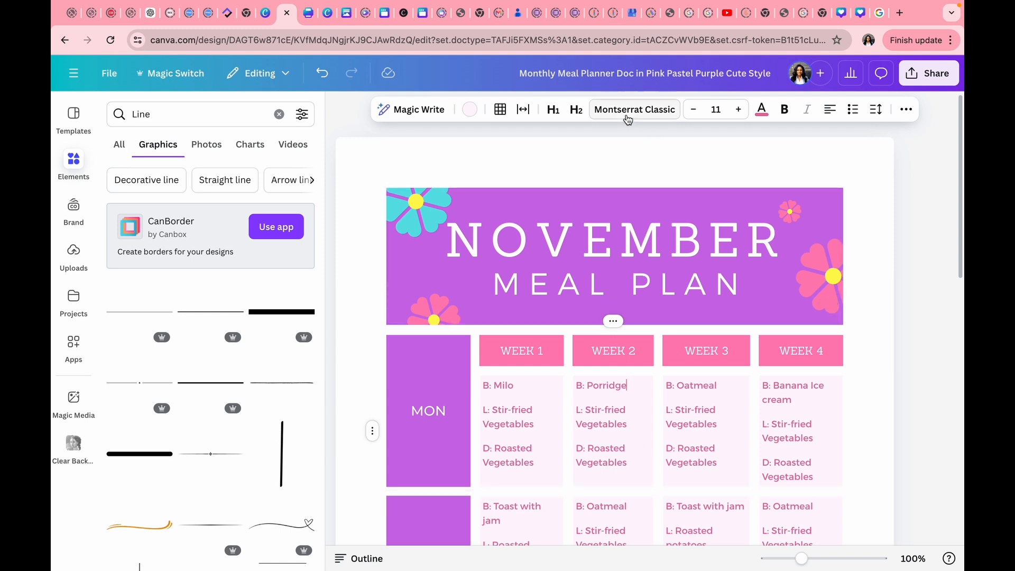
scroll(579, 241, down, 10)
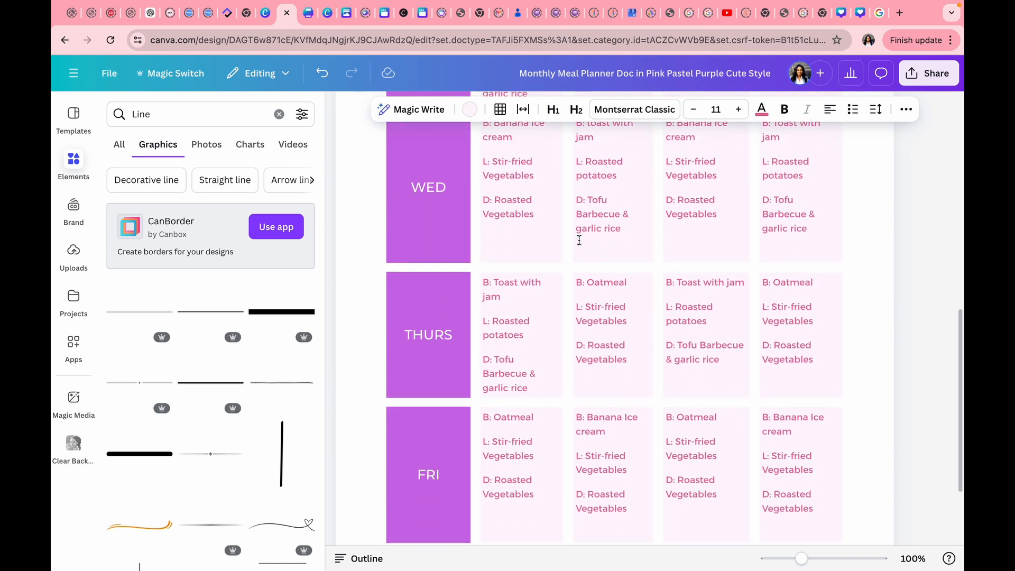
scroll(579, 241, down, 2)
scroll(579, 241, up, 10)
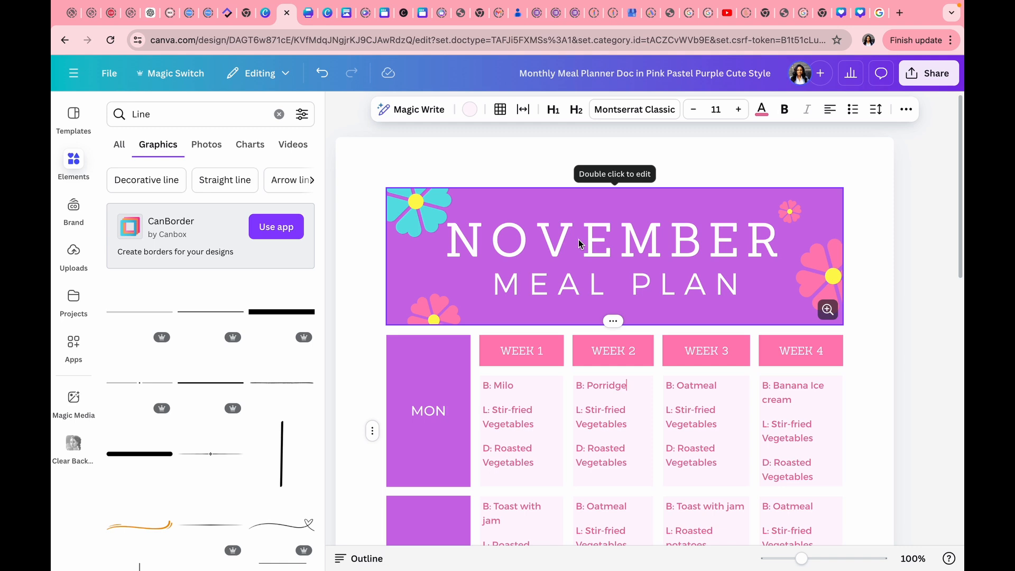
scroll(580, 243, down, 2)
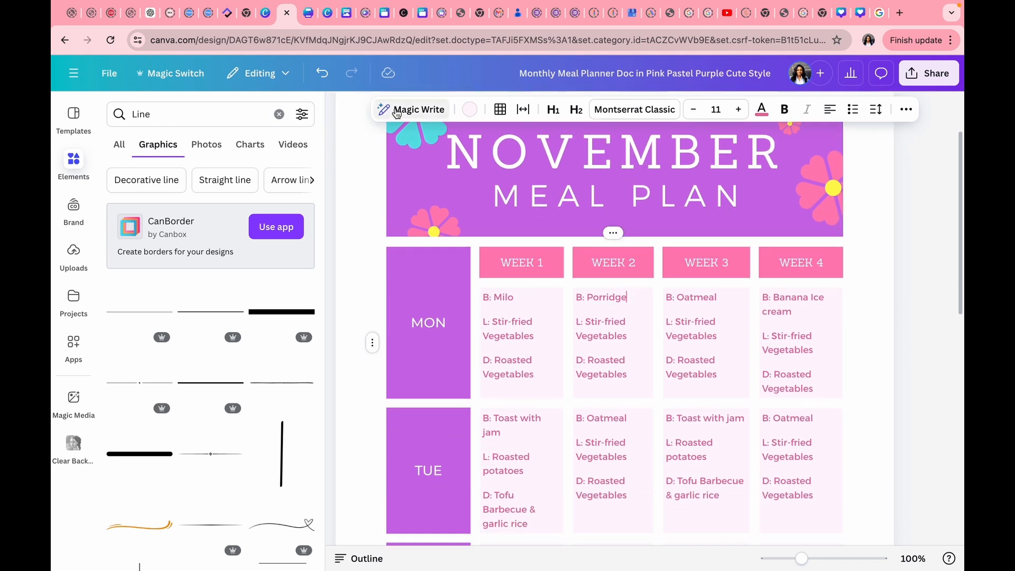
click(343, 111)
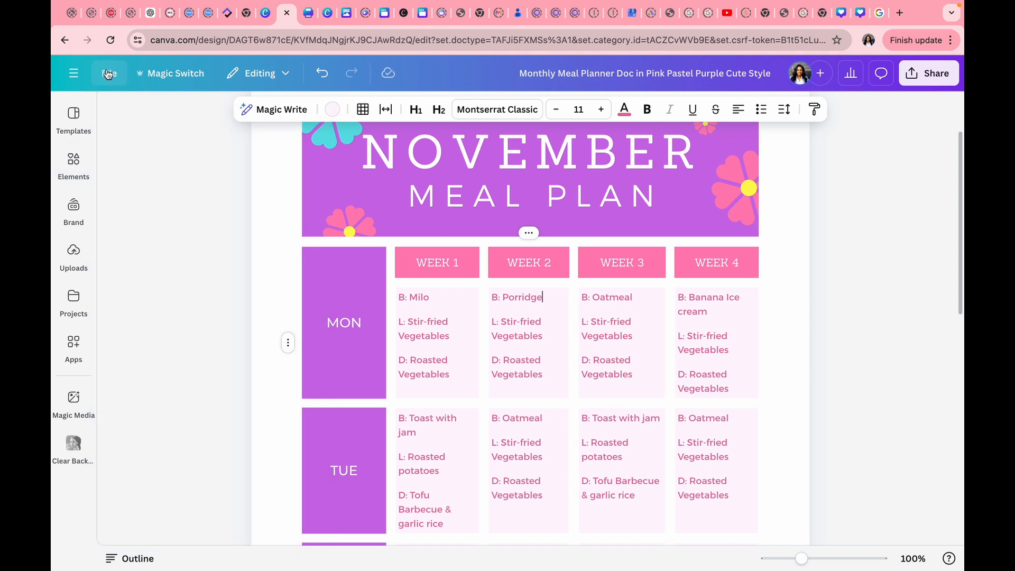
Download the meal planner as an A4 PDF Standard file (84.3 KB).
click(107, 74)
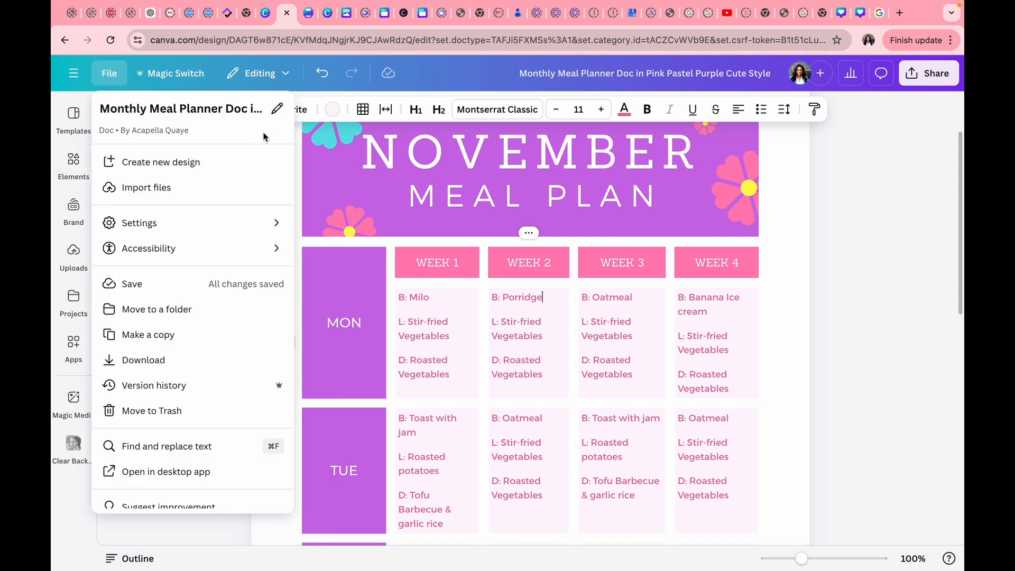
click(156, 365)
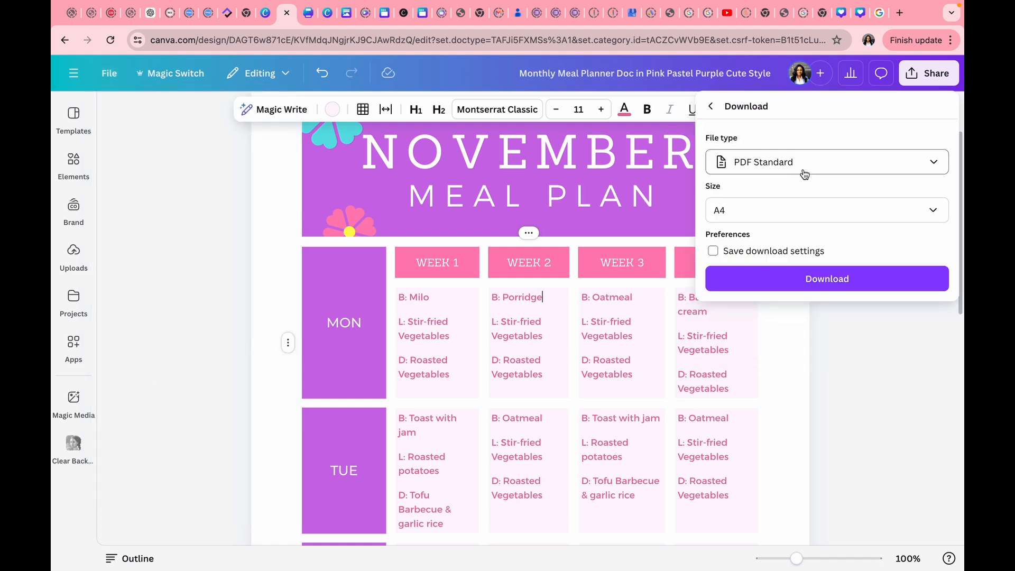
click(929, 165)
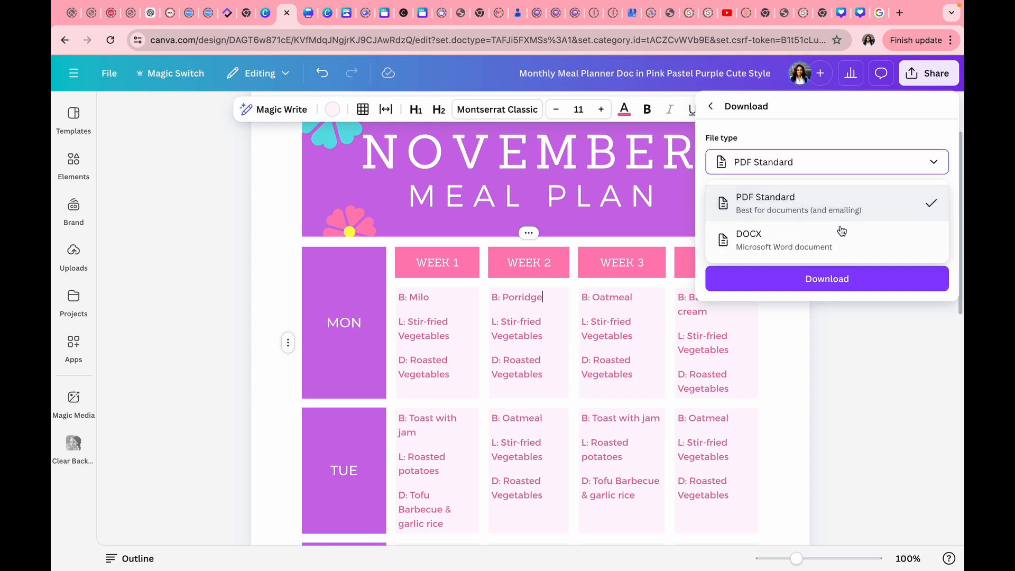
click(801, 162)
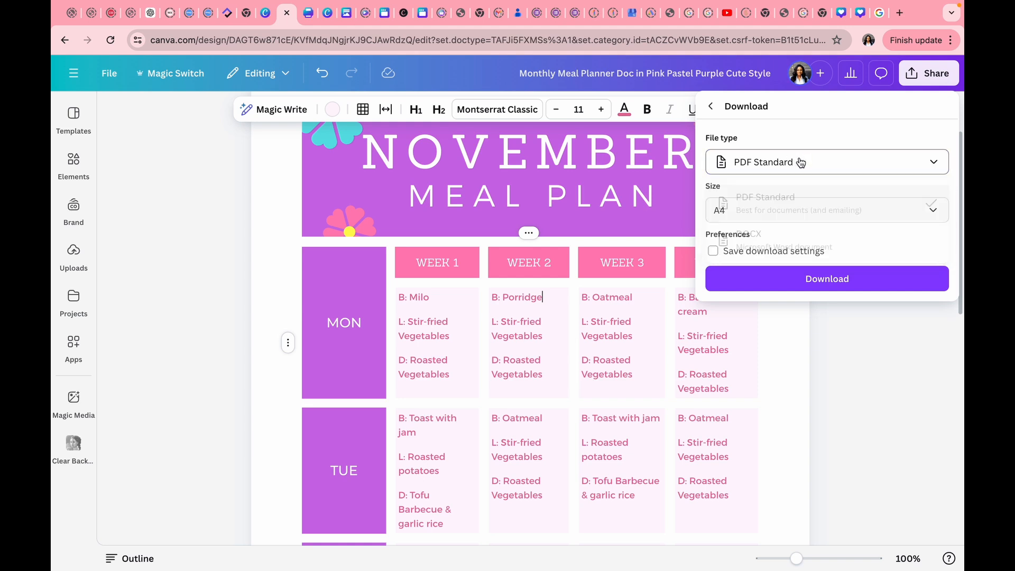
click(935, 213)
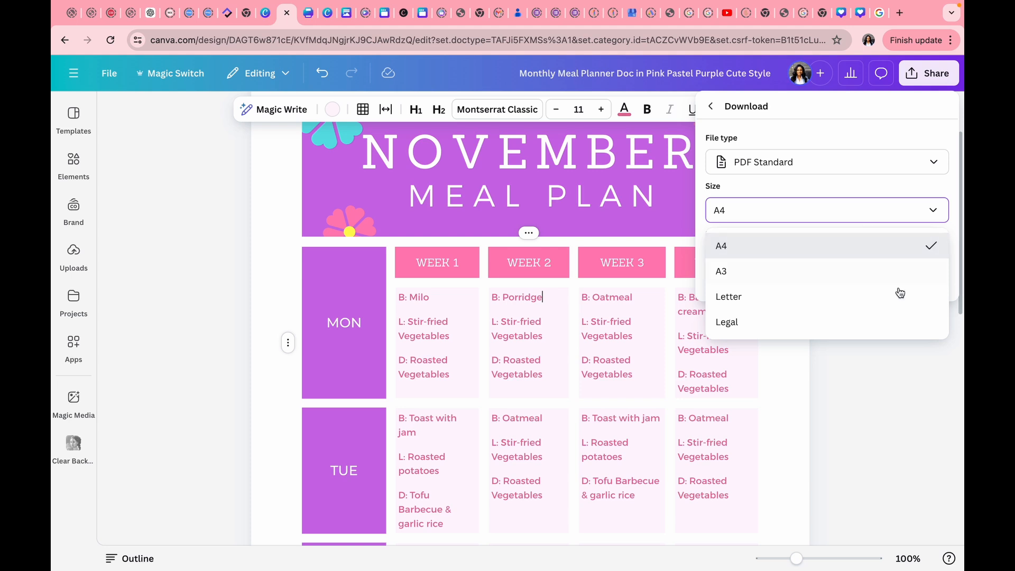
click(892, 379)
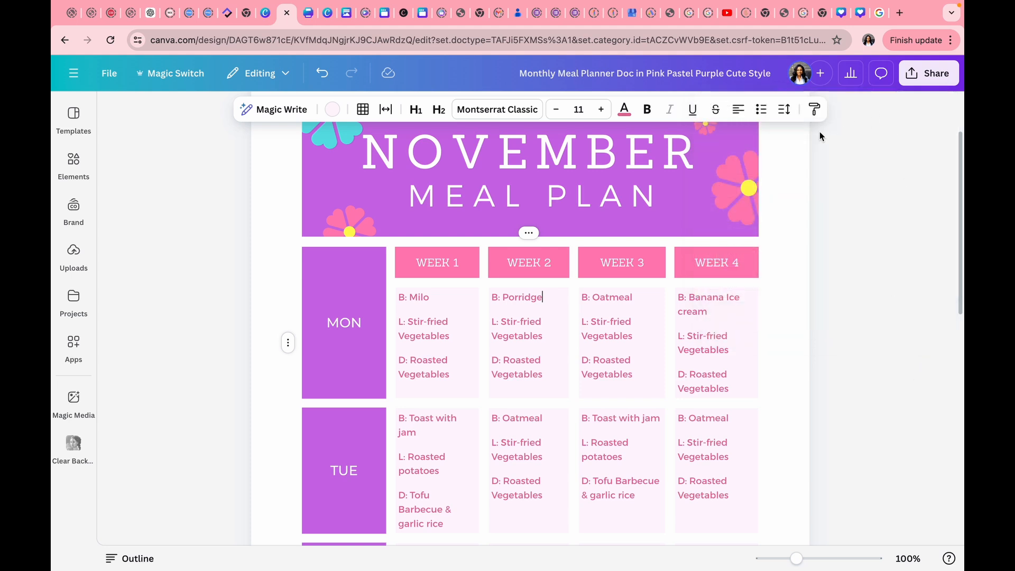
click(103, 78)
click(139, 358)
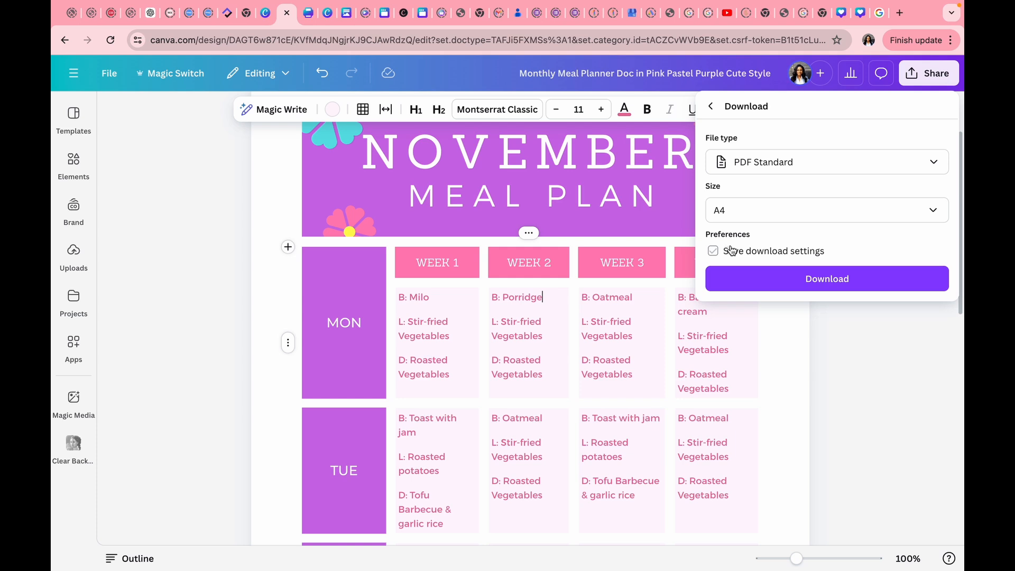
click(813, 289)
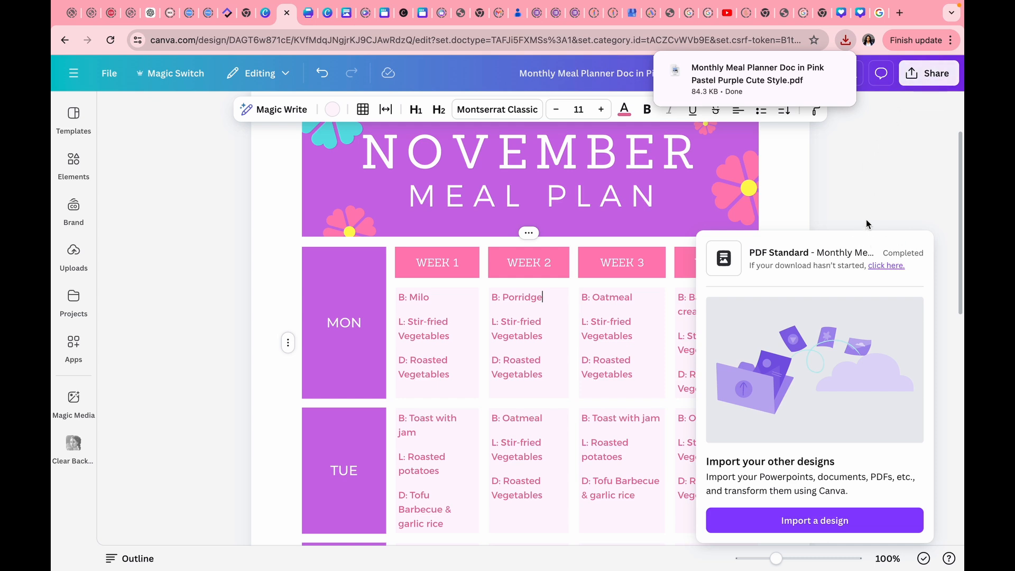
Open the Share options and leave the collaboration link at Only you can access.
click(921, 74)
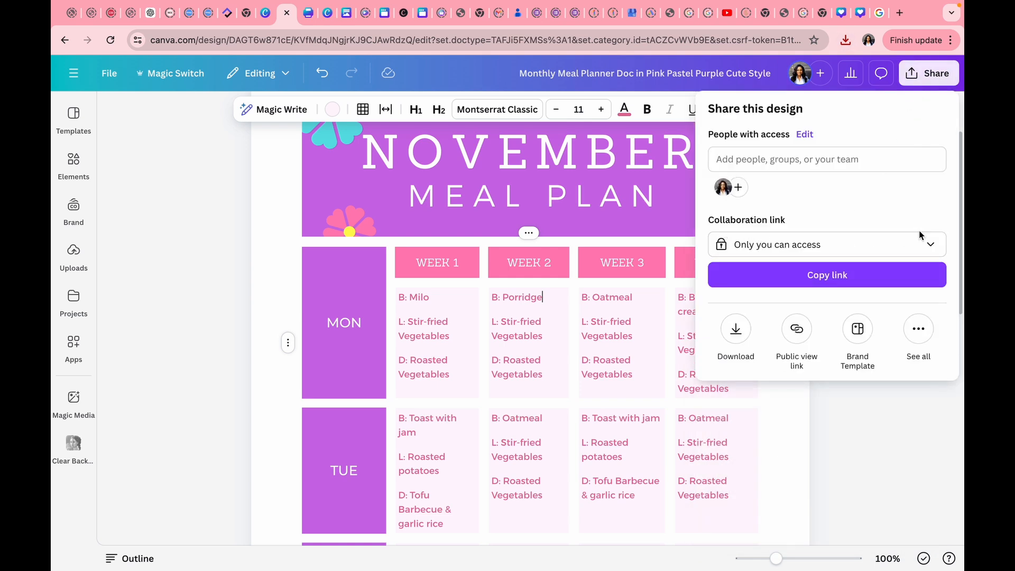
click(932, 245)
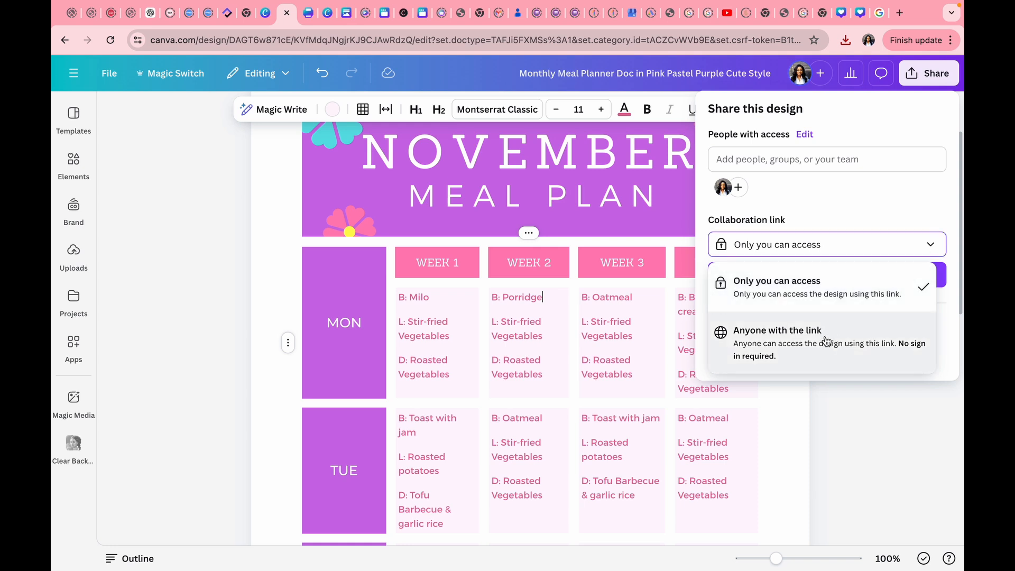
click(880, 195)
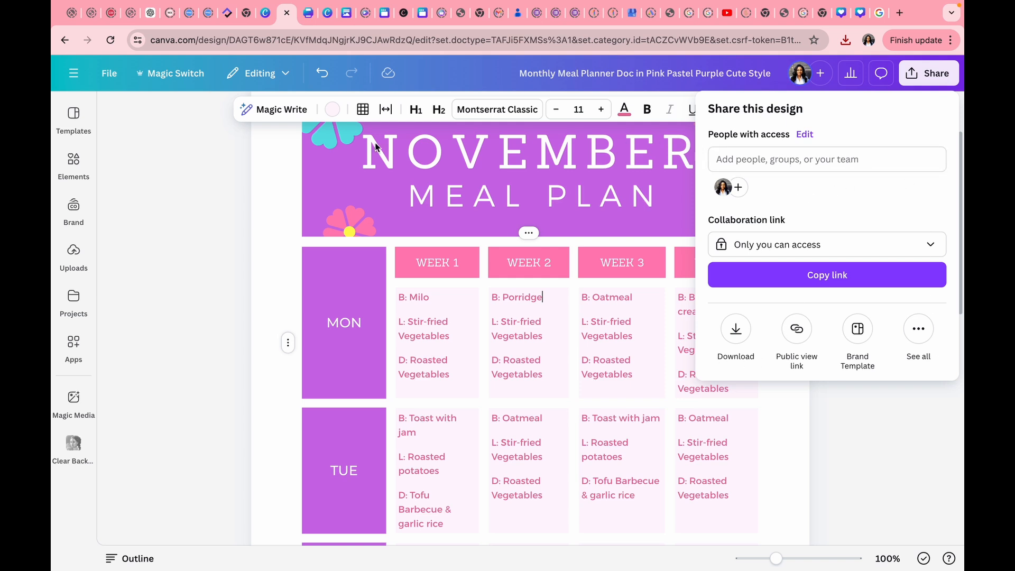
Close the share panel and browse Doc templates, opening the Consulting Invoice Doc page.
click(271, 180)
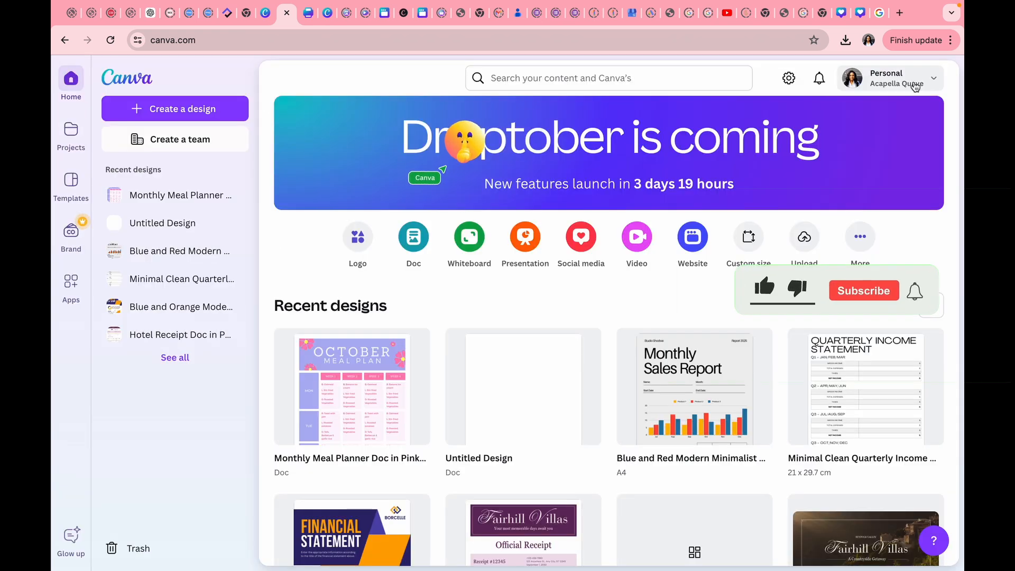
scroll(766, 288, down, 6)
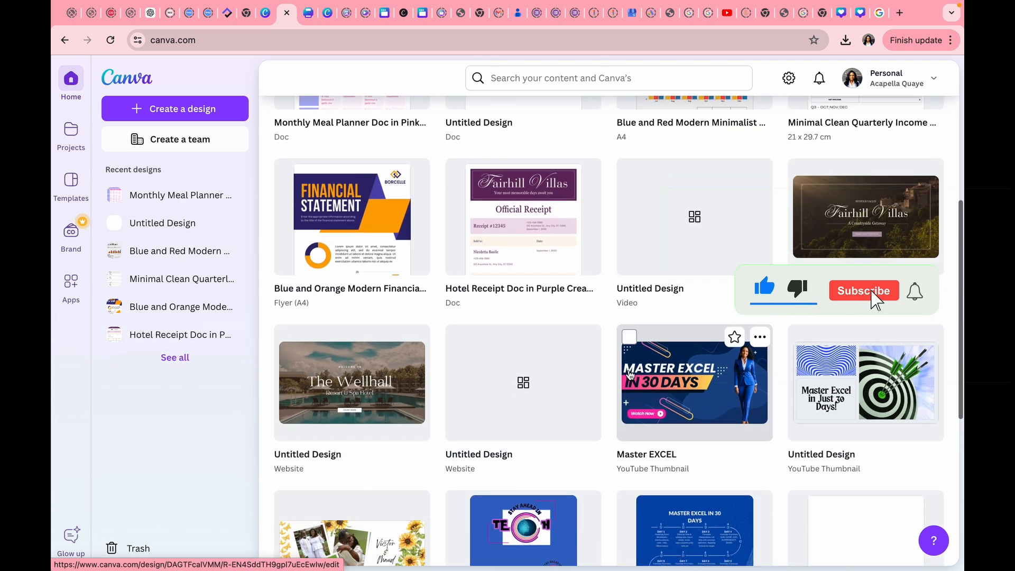
scroll(630, 374, up, 6)
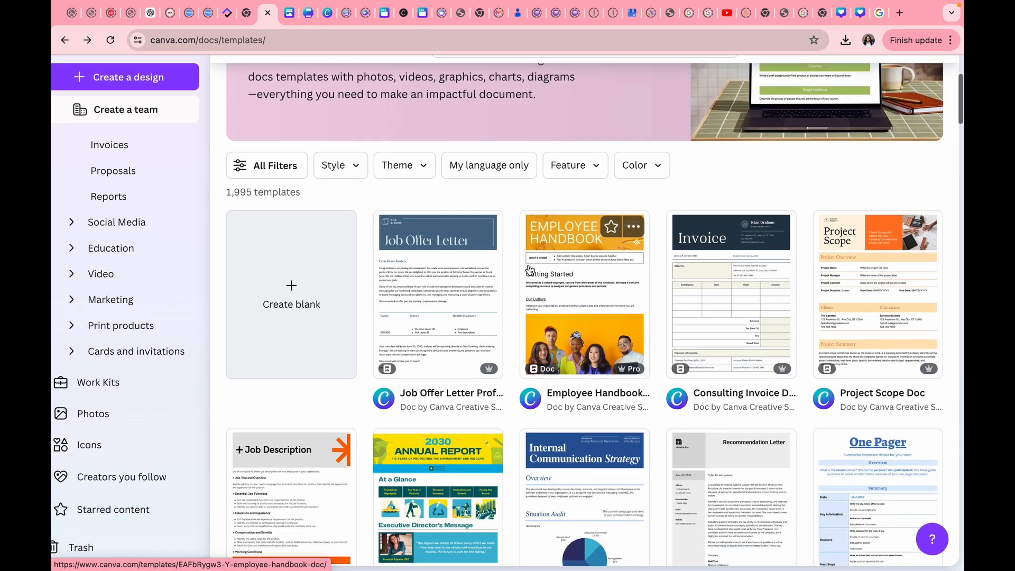
scroll(529, 270, down, 3)
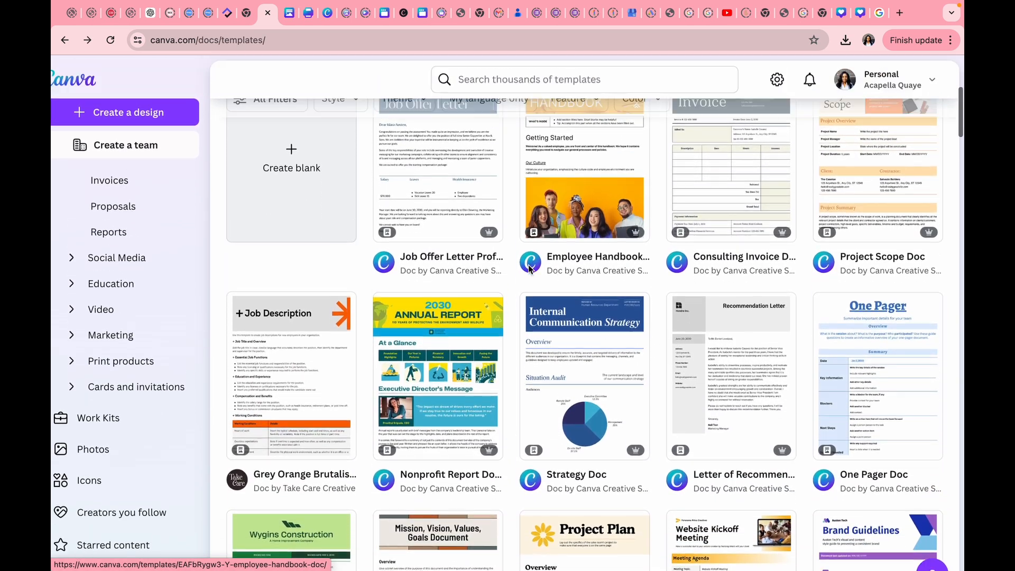
scroll(528, 265, up, 7)
scroll(528, 264, down, 1)
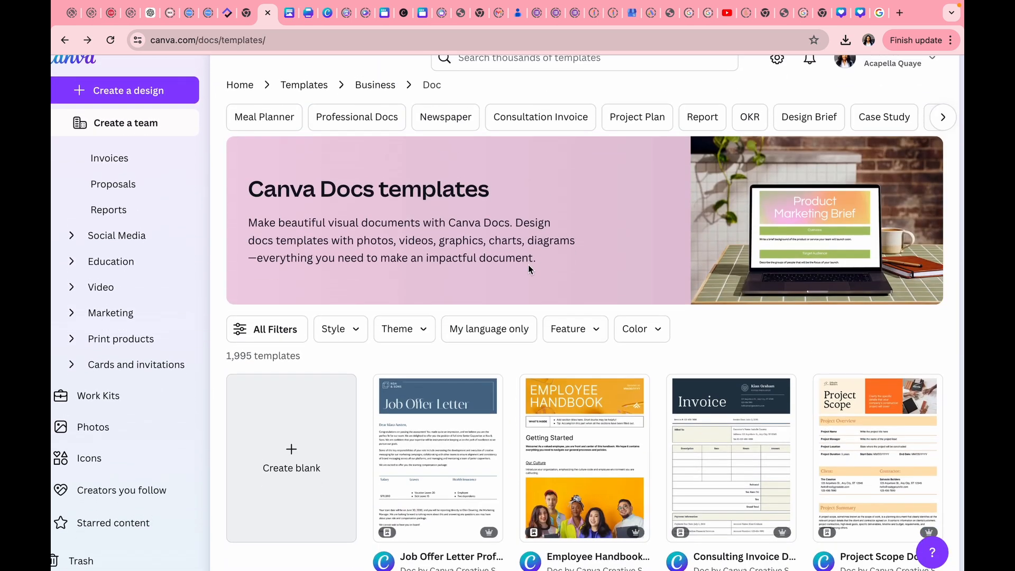
click(737, 386)
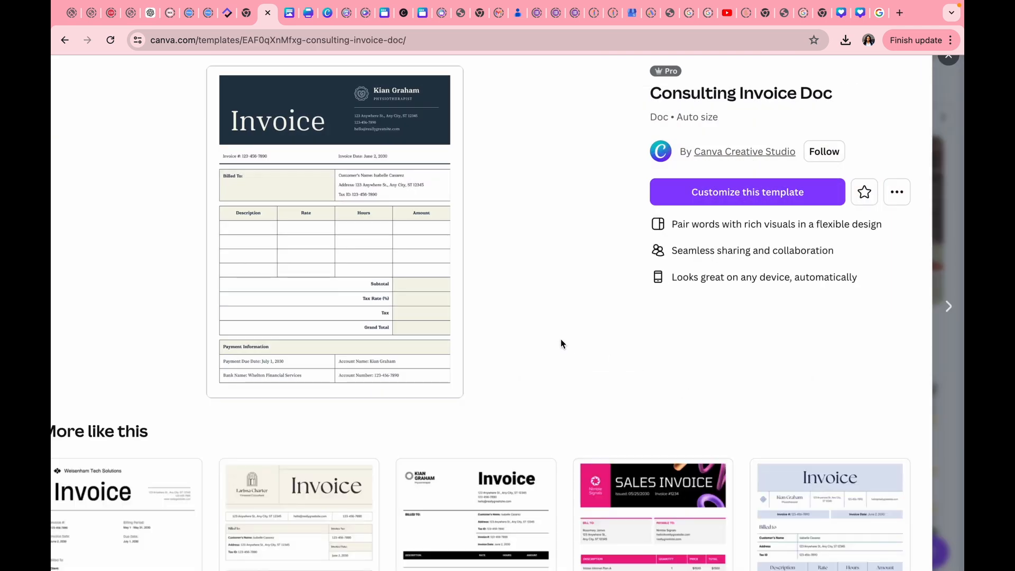
Start a new editable doc from the pink Business Invoice template.
scroll(561, 342, down, 8)
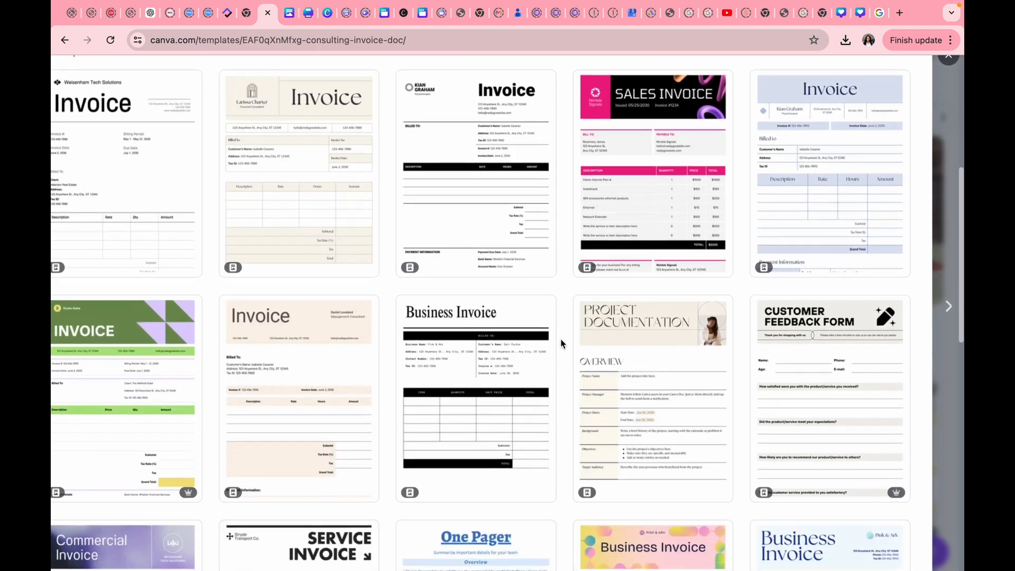
scroll(561, 343, down, 5)
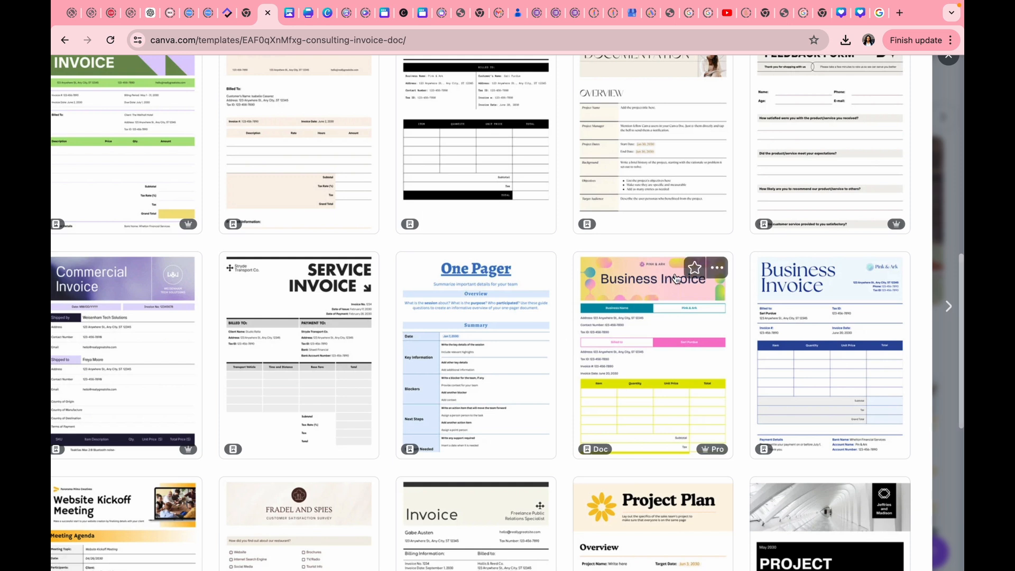
click(664, 291)
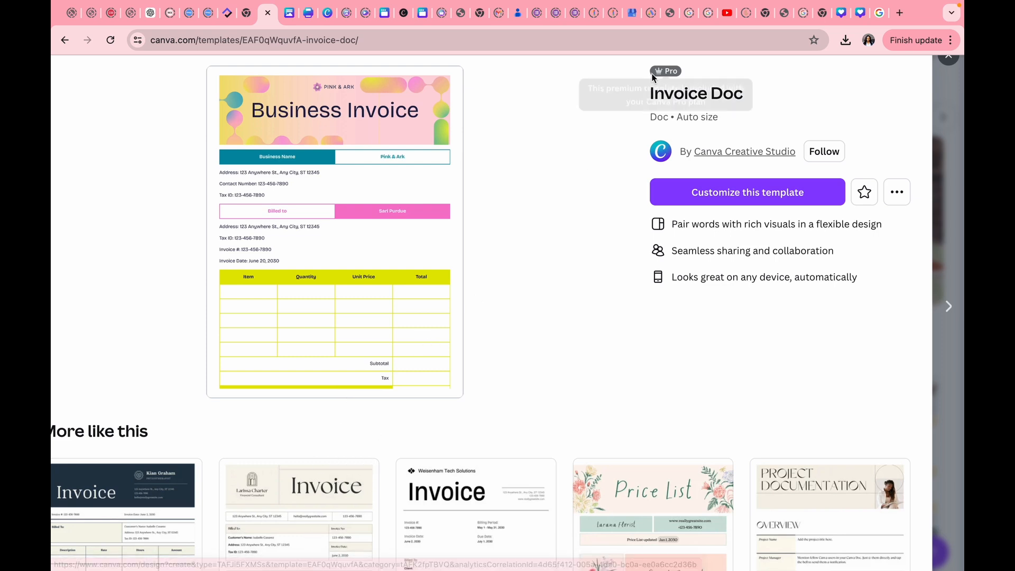
mouse_move(657, 73)
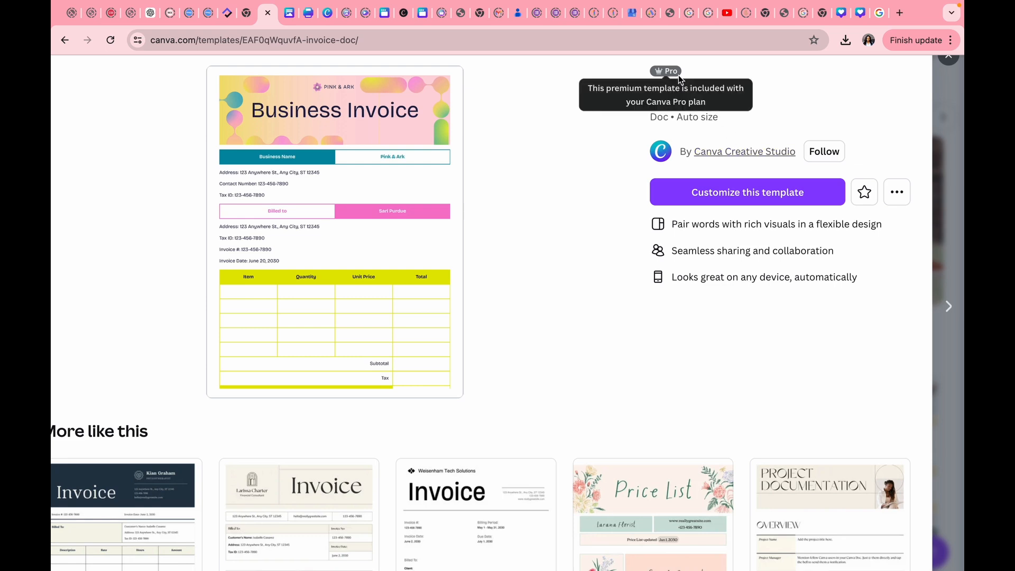
click(741, 195)
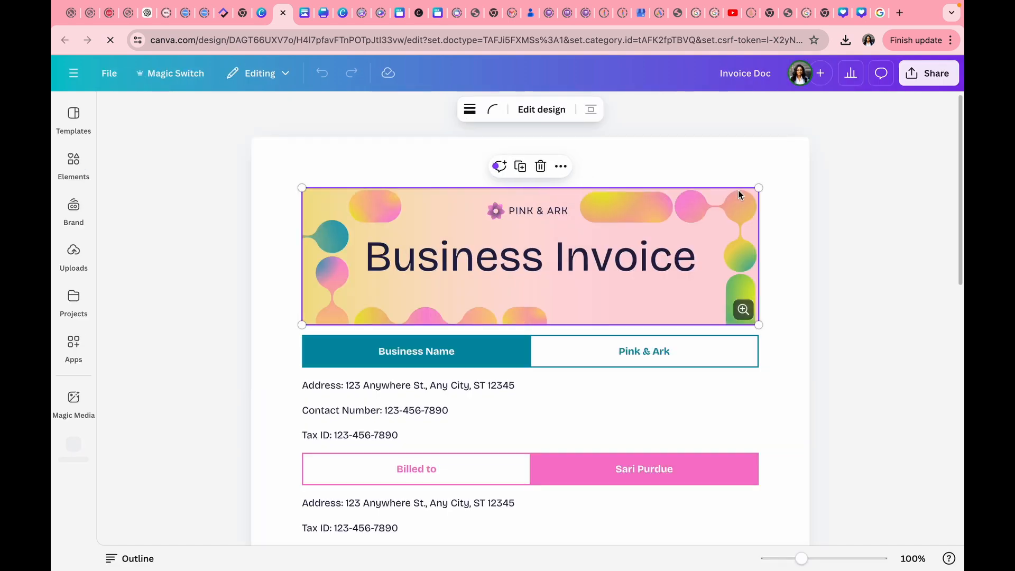
Open the Business Invoice header banner in its own design editor via Edit design.
scroll(782, 189, down, 2)
scroll(782, 188, up, 3)
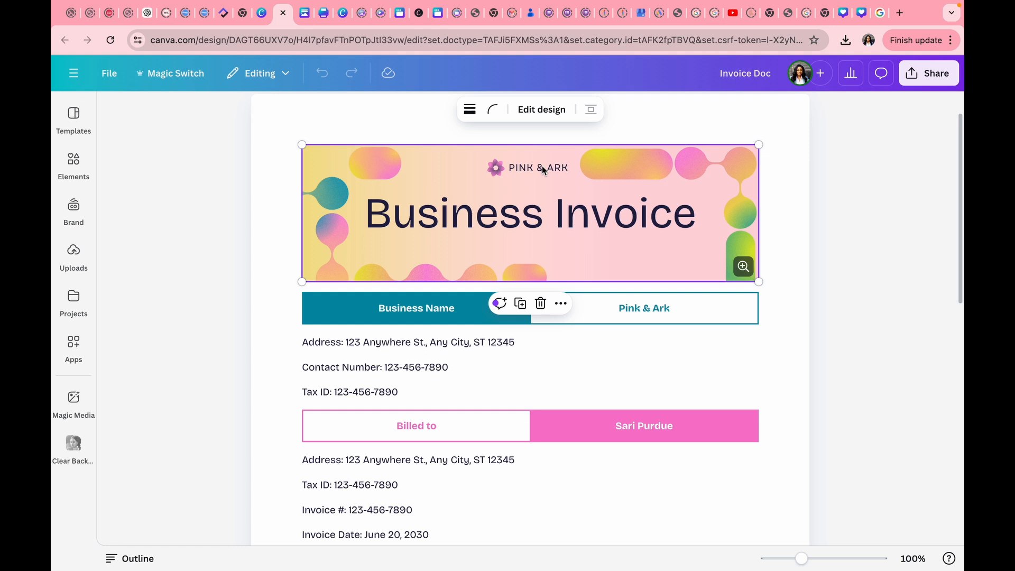
click(531, 109)
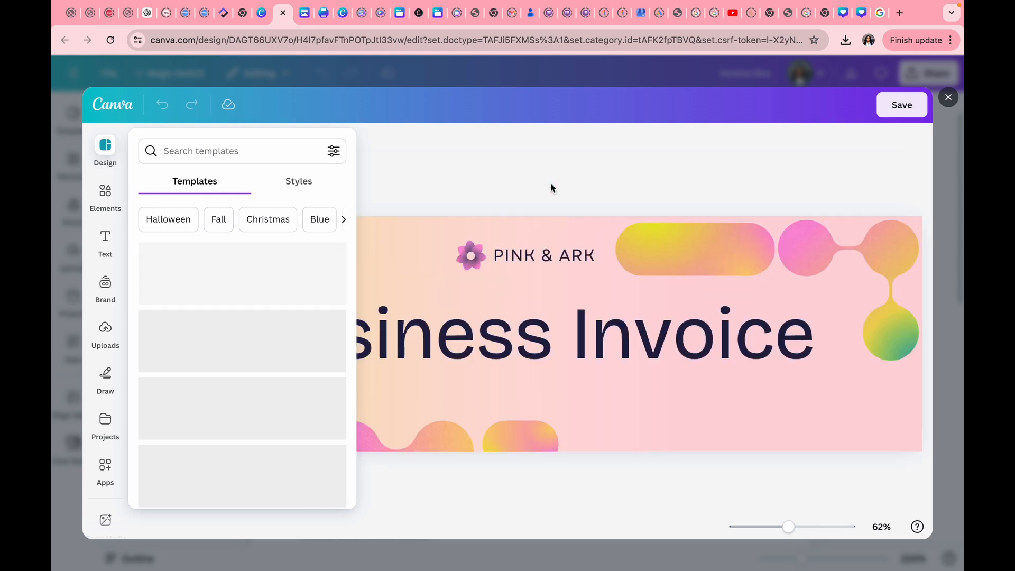
Replace the PINK & ARK logo text with STAY AHEAD IN TECH.
click(581, 258)
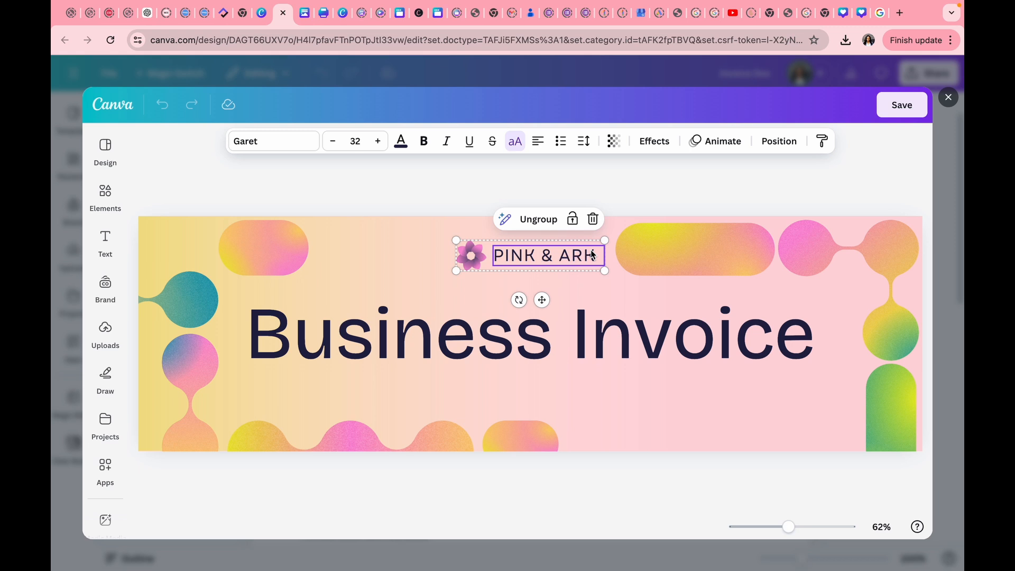
double_click(576, 258)
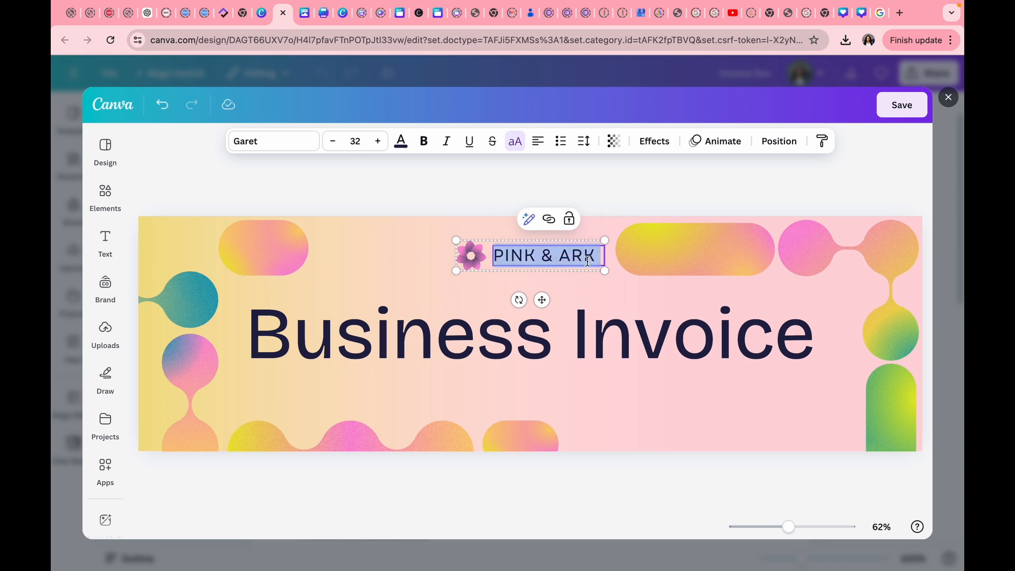
text(STAY)
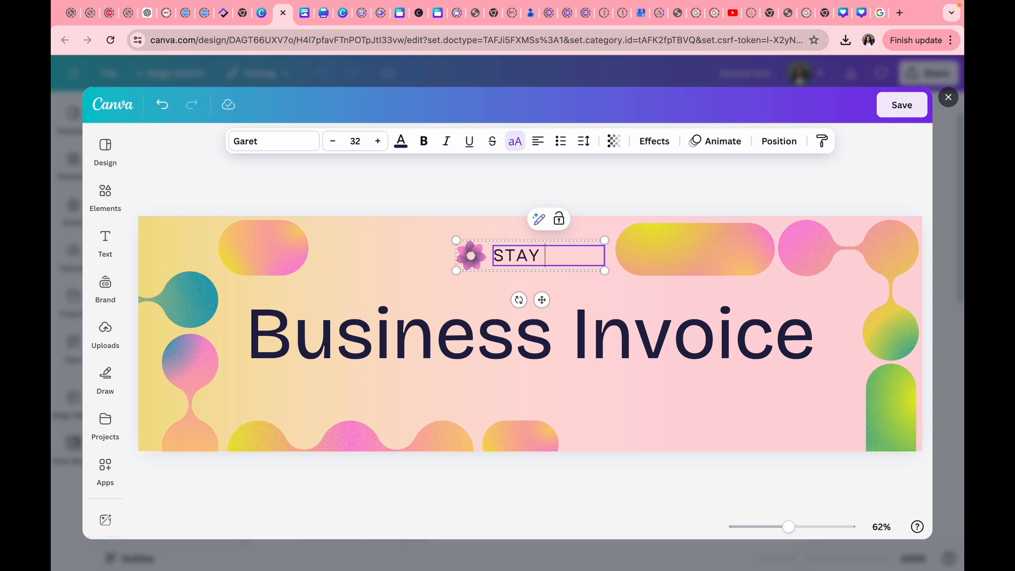
text( AHEAD IN )
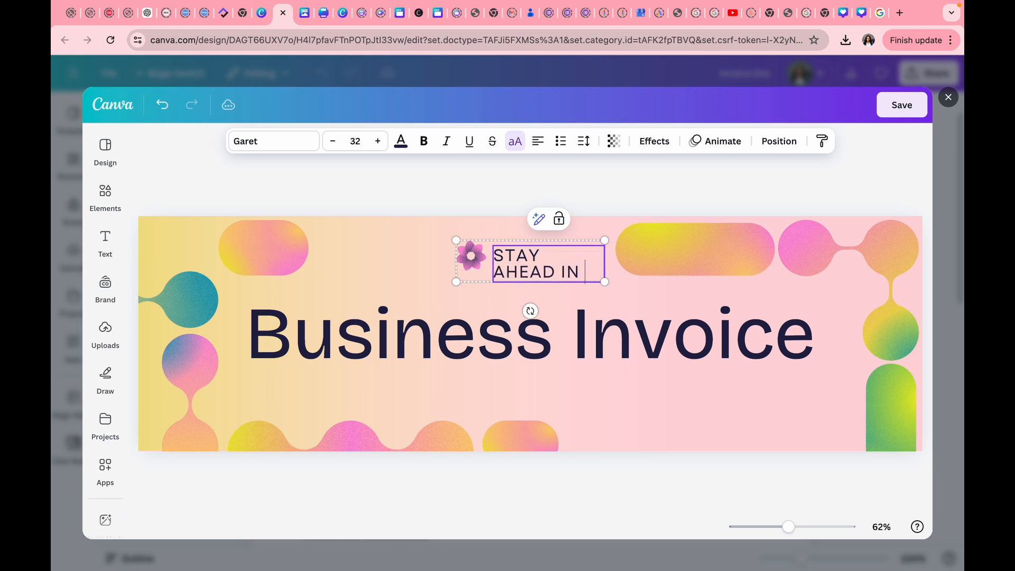
text(TECH)
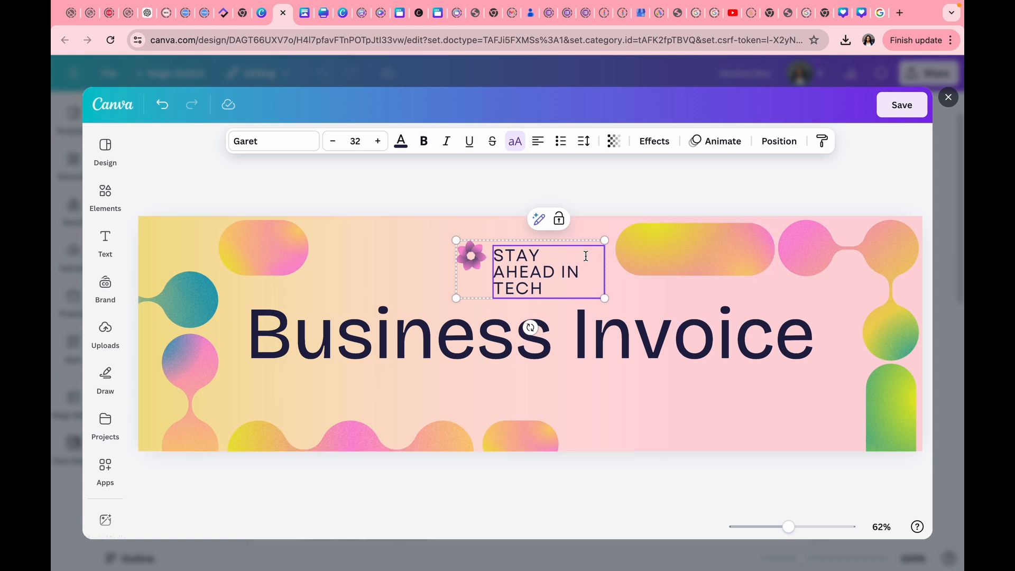
Shrink the flower and tagline logo group and move it left toward the header's top.
mouse_move(456, 240)
mouse_down()
mouse_move(426, 236)
mouse_move(462, 240)
mouse_up()
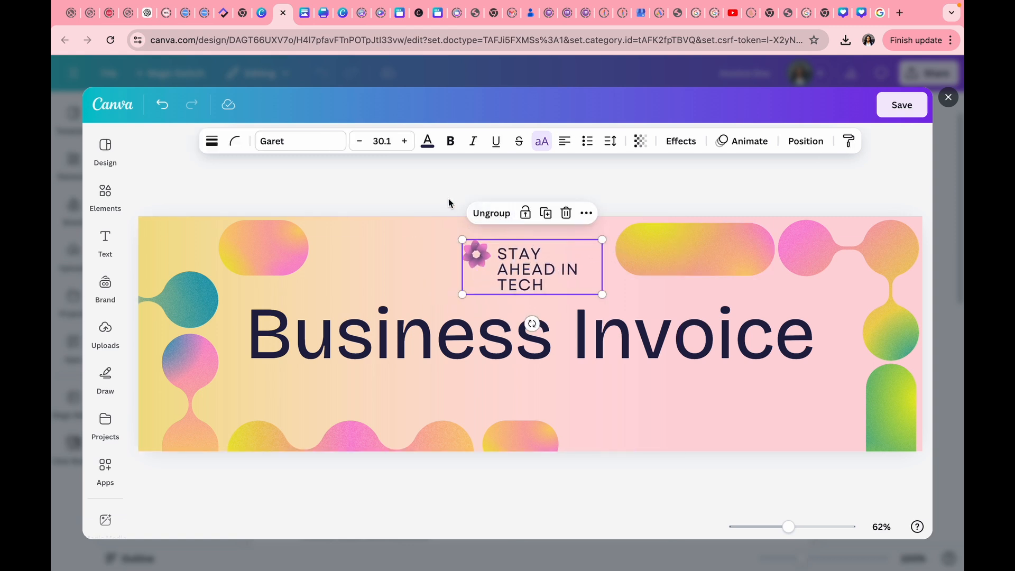
click(446, 244)
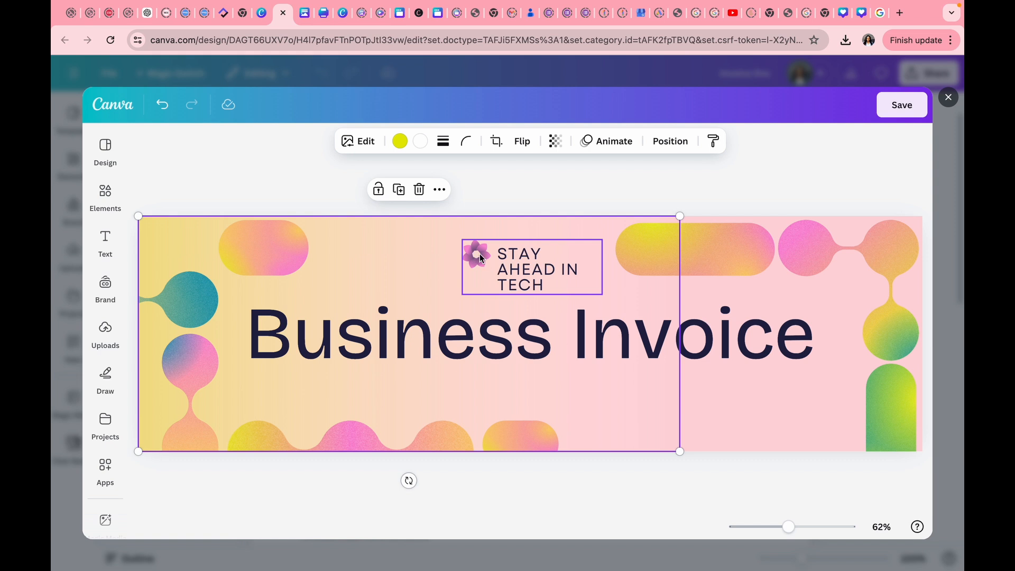
click(479, 257)
drag(479, 253, 380, 241)
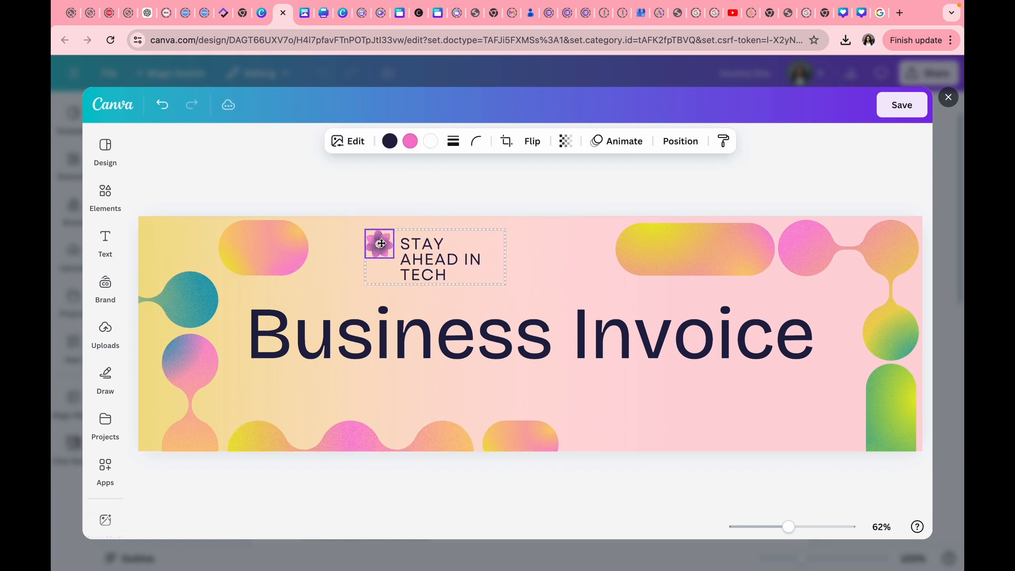
mouse_move(505, 230)
mouse_down()
mouse_move(523, 224)
mouse_move(498, 233)
mouse_up()
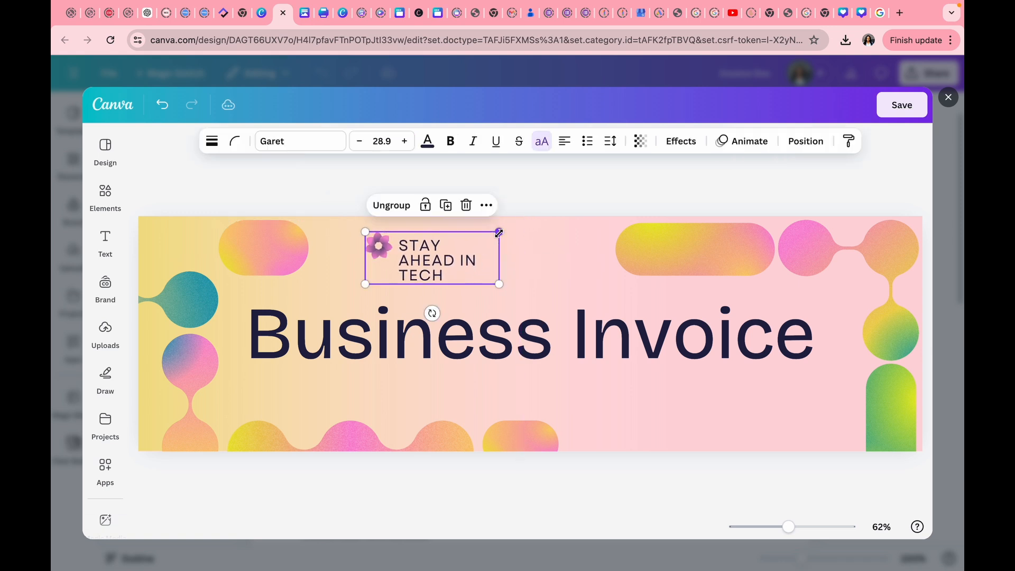
Separate the flower from the tagline and move the flower back to the left.
click(392, 205)
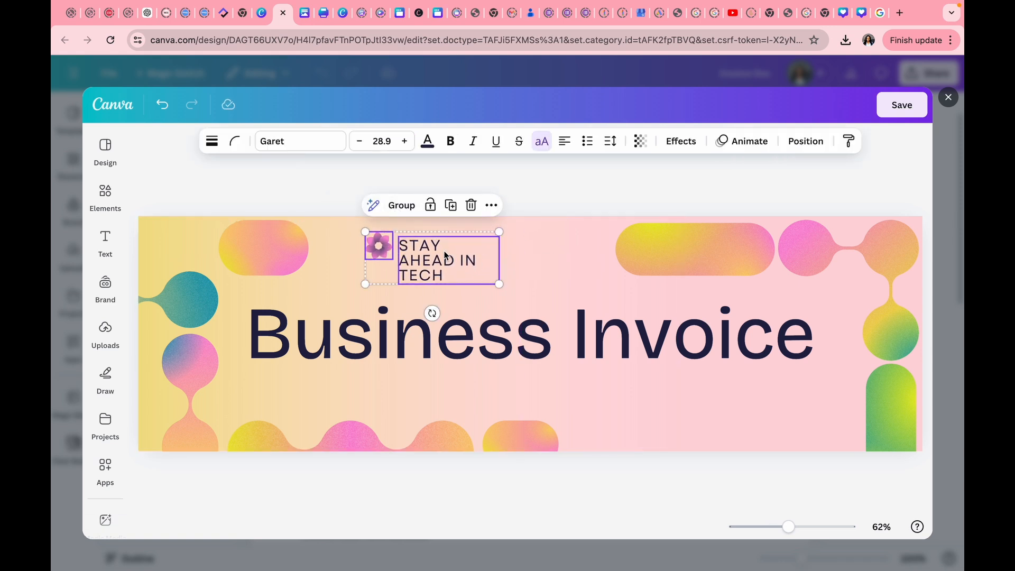
drag(445, 256, 495, 253)
click(450, 296)
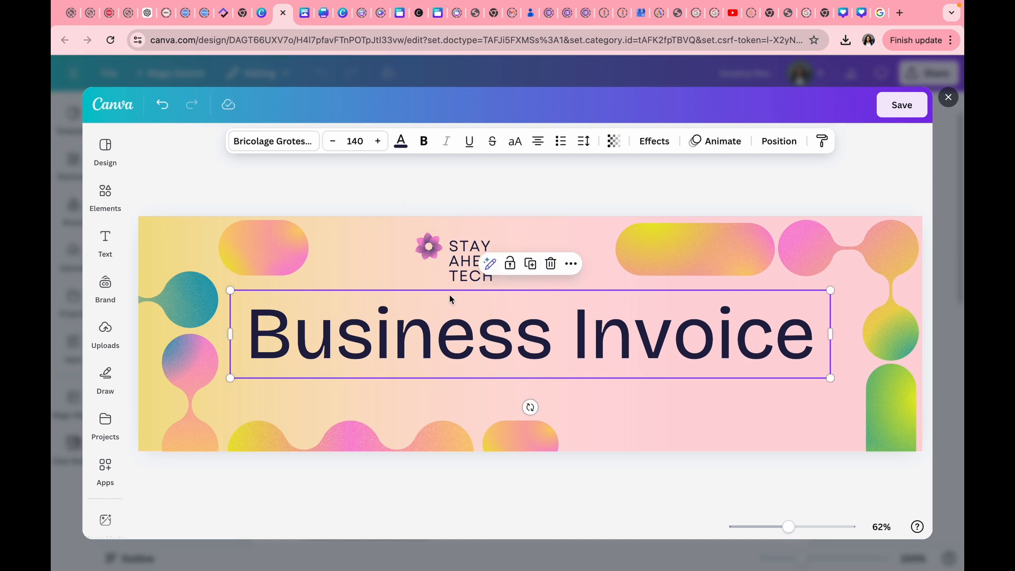
click(427, 242)
drag(427, 242, 384, 247)
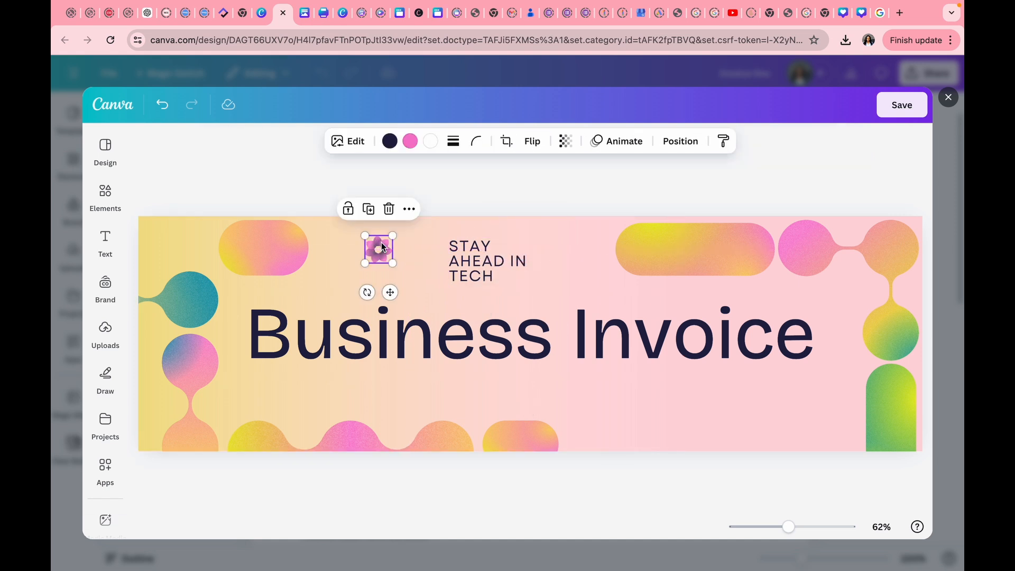
Widen and resize the STAY AHEAD IN TECH text onto one line beside the flower.
click(470, 252)
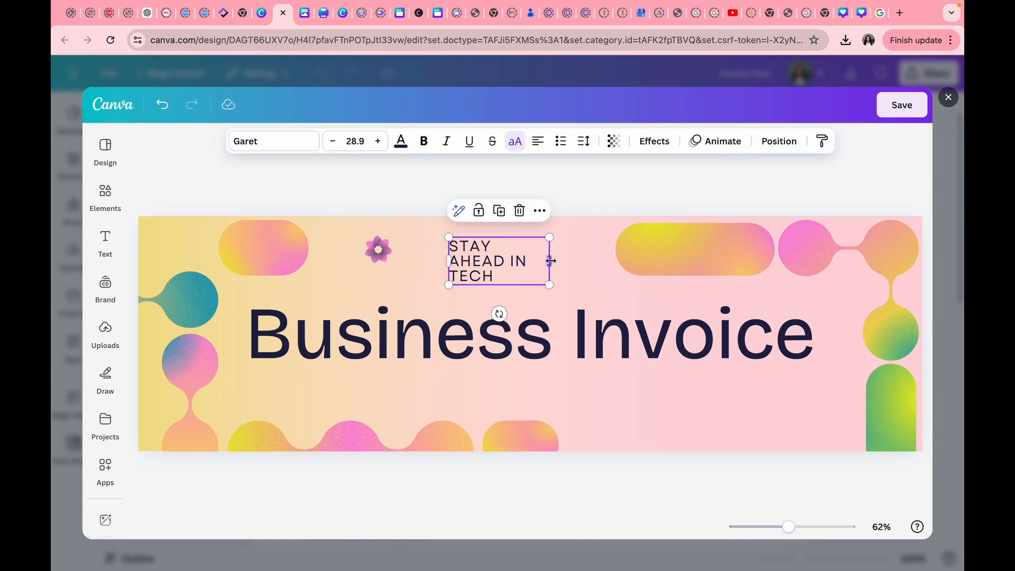
drag(551, 260, 605, 254)
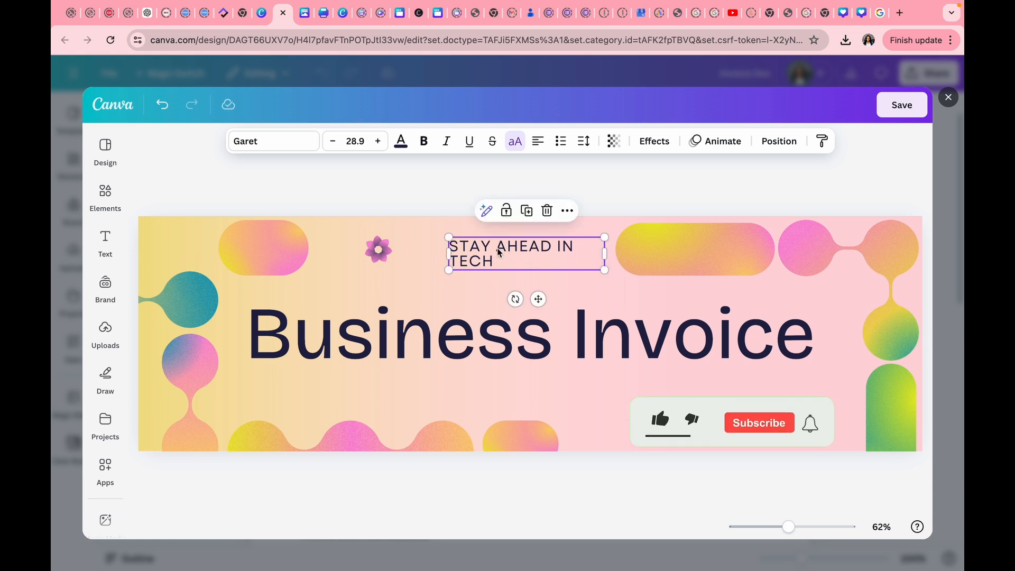
drag(449, 254, 414, 248)
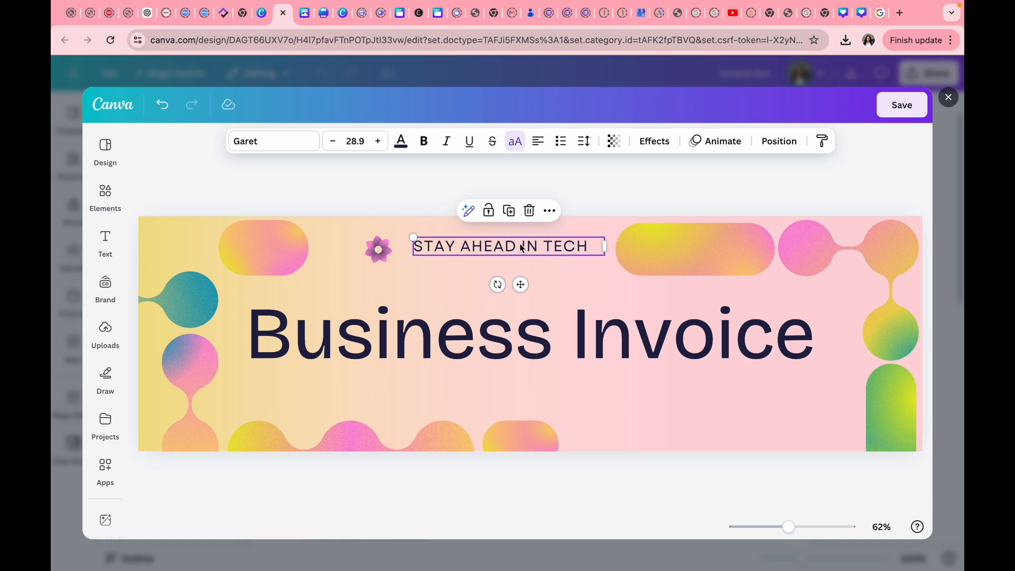
drag(523, 248, 521, 249)
click(600, 277)
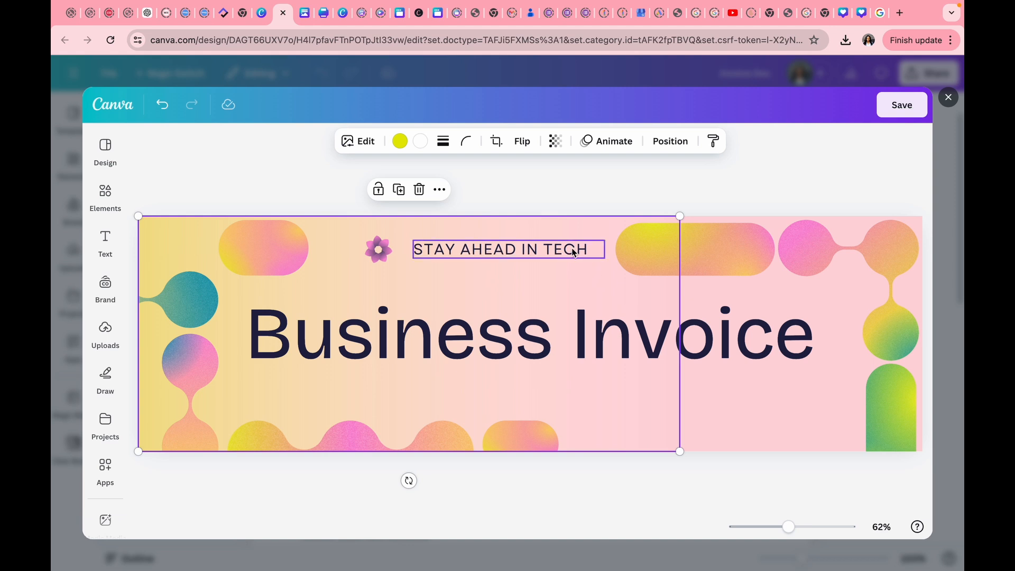
click(581, 253)
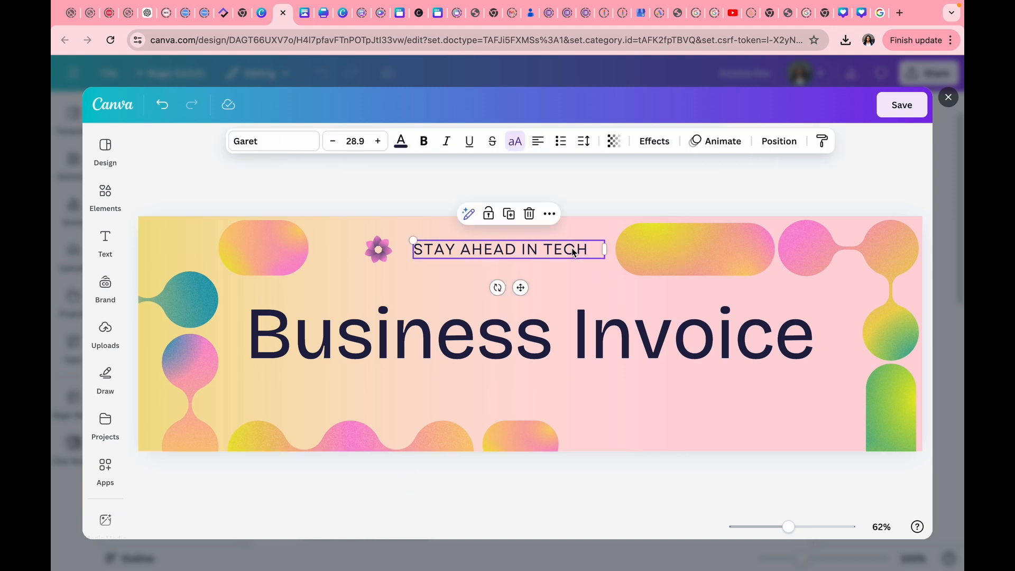
click(378, 141)
click(378, 141)
click(378, 141)
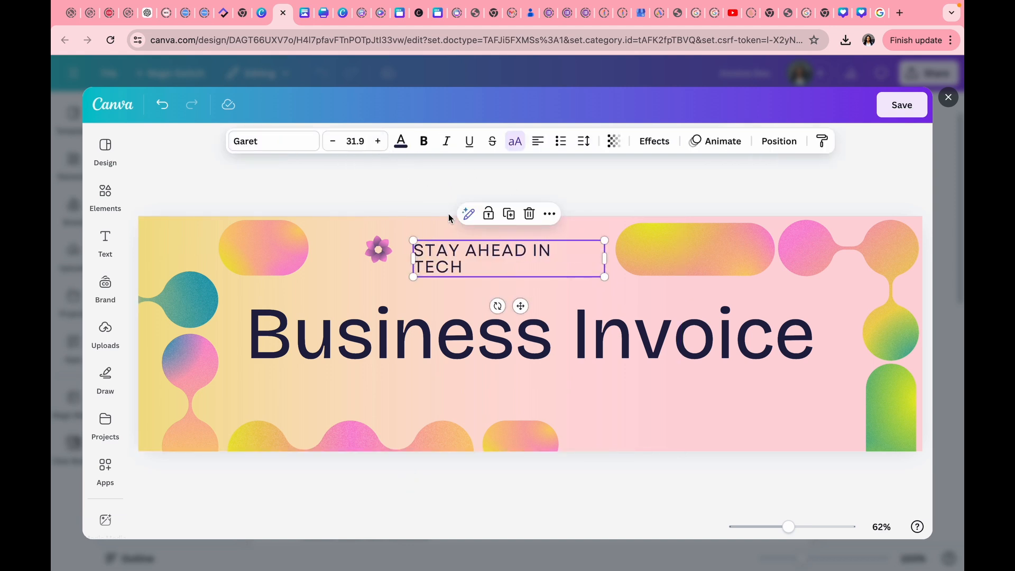
click(334, 142)
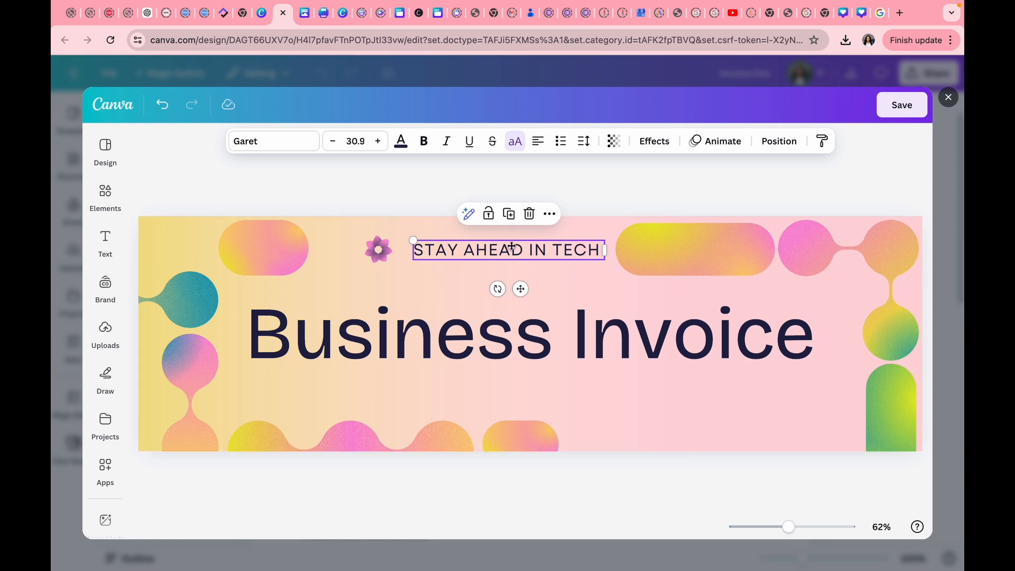
mouse_move(519, 249)
mouse_down()
mouse_move(496, 247)
mouse_move(504, 250)
mouse_up()
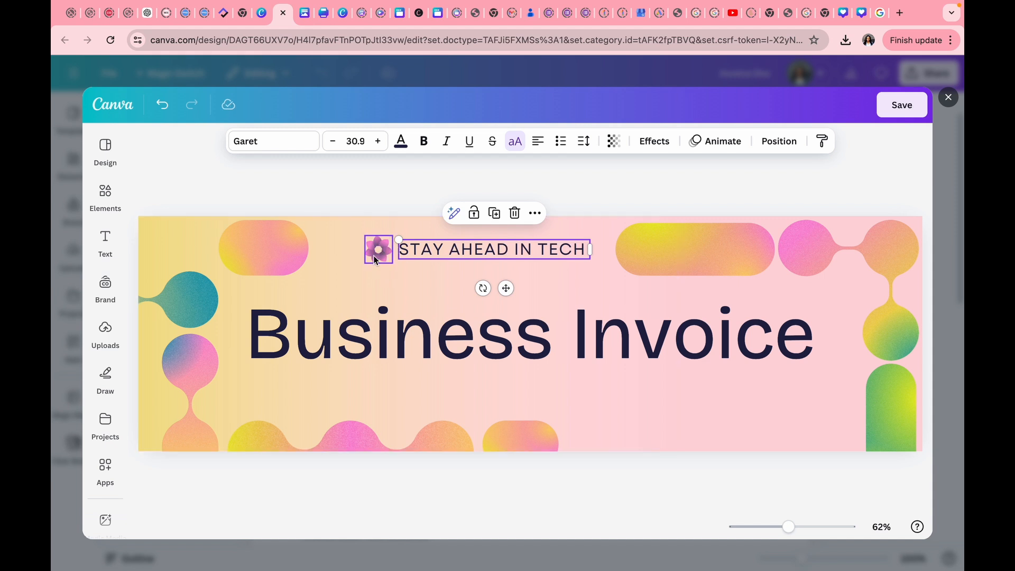
Undo a stray background shape move, then save the header and return to the invoice.
drag(356, 233, 423, 248)
key(ctrl+z)
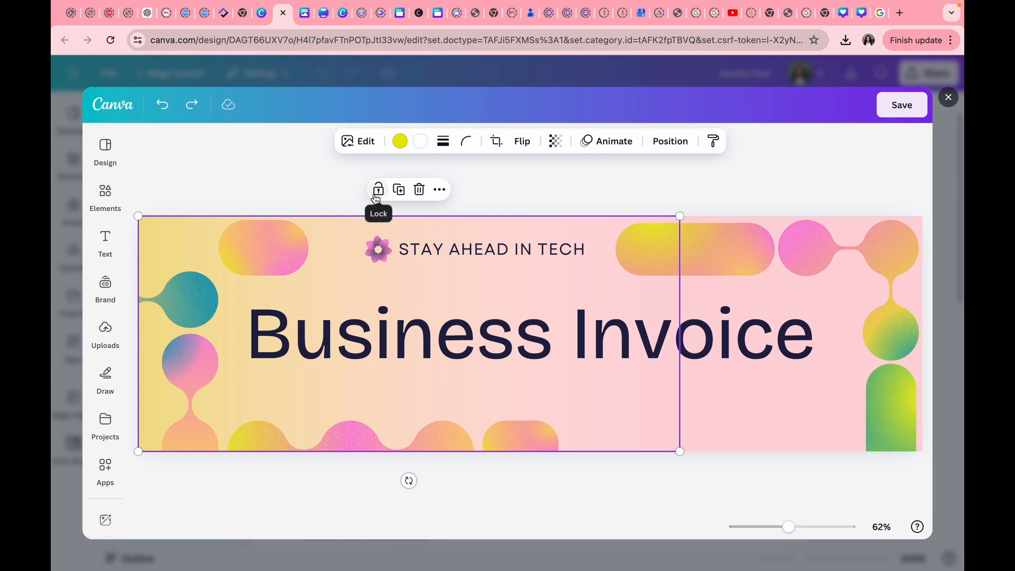
click(325, 194)
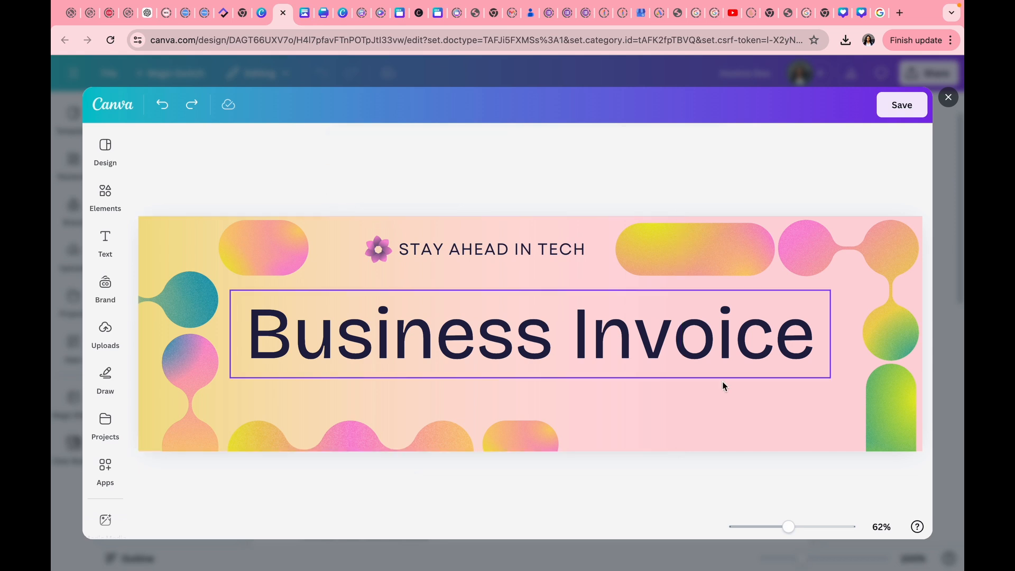
click(899, 105)
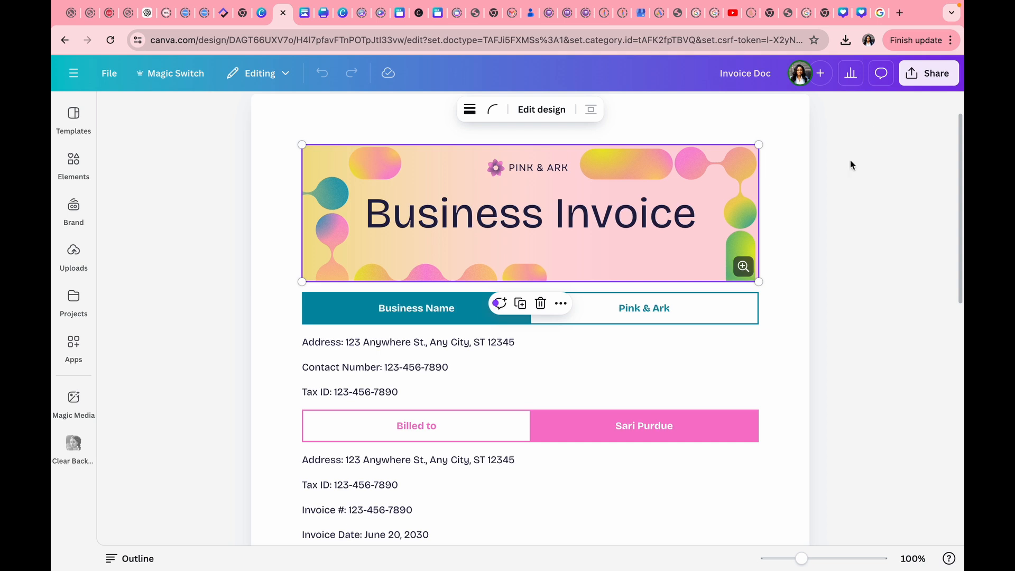
Change the Business Name value from Pink & Ark to STAY AHEAD IN TECH.
scroll(635, 368, down, 1)
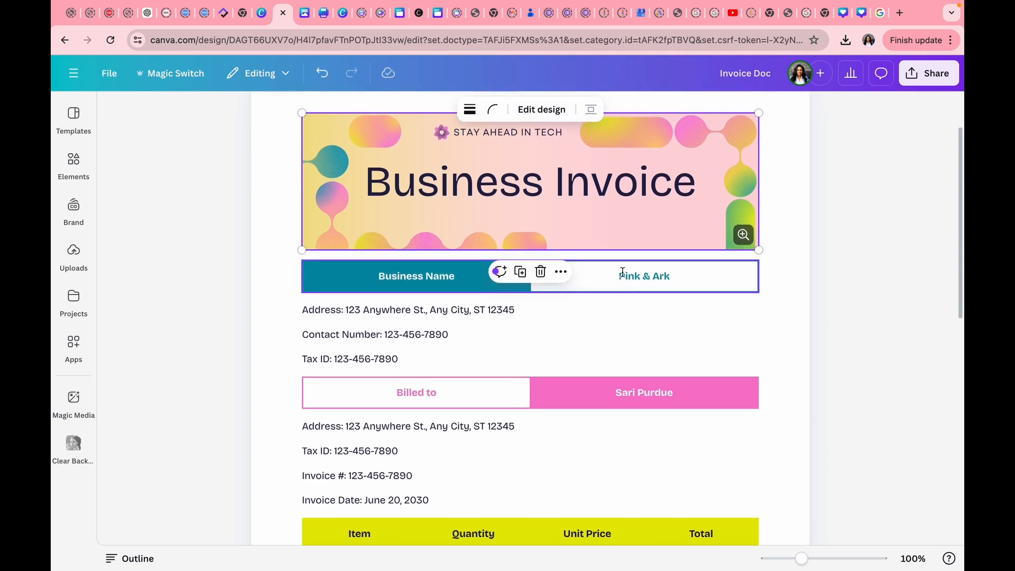
click(674, 276)
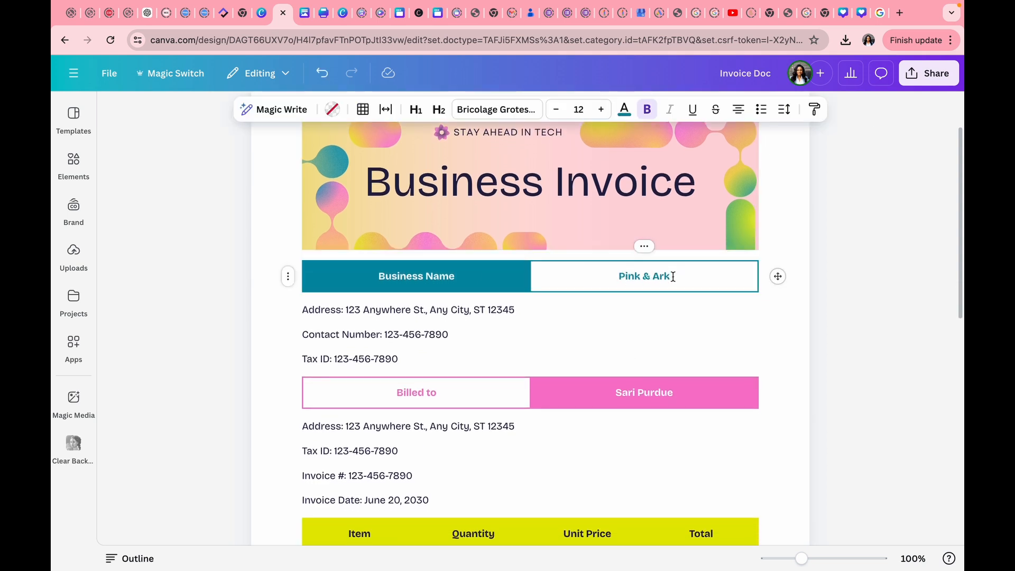
drag(673, 277, 616, 276)
text(STAY)
key(BackSpace)
text(Y AHEAD IN TECH)
Replace the Billed to placeholder with the client's full name.
scroll(413, 336, down, 3)
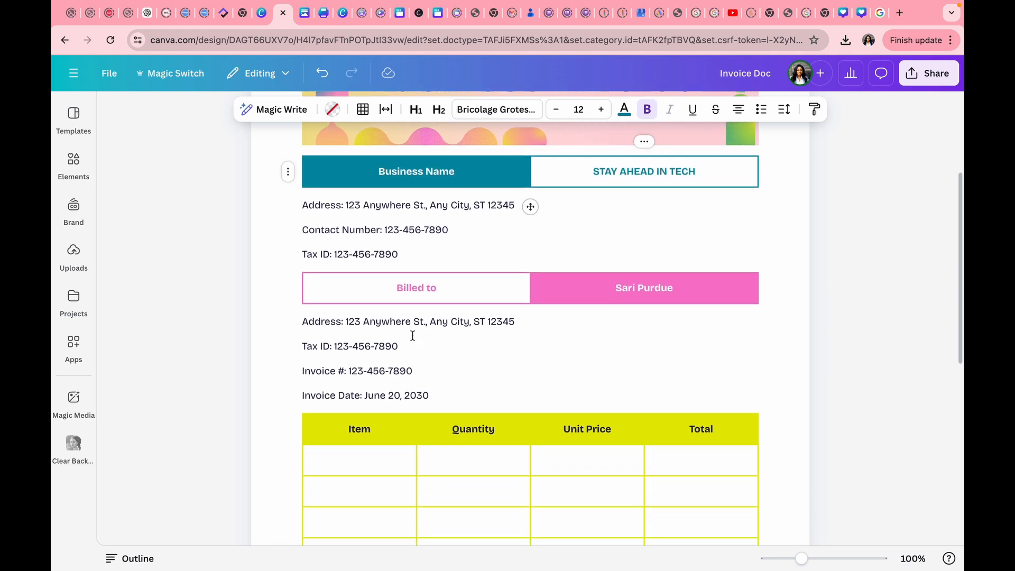
scroll(413, 336, down, 1)
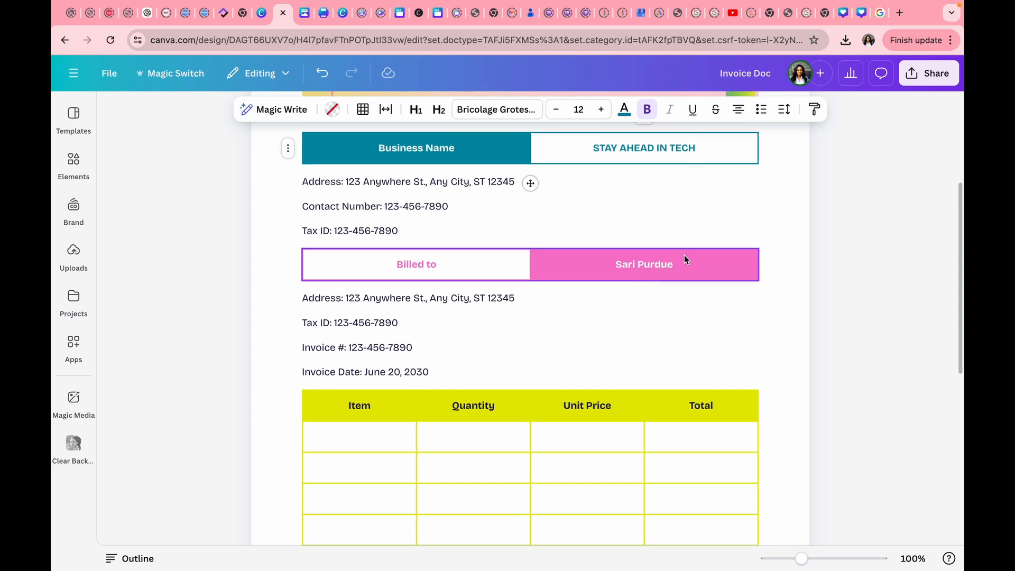
drag(677, 270, 613, 266)
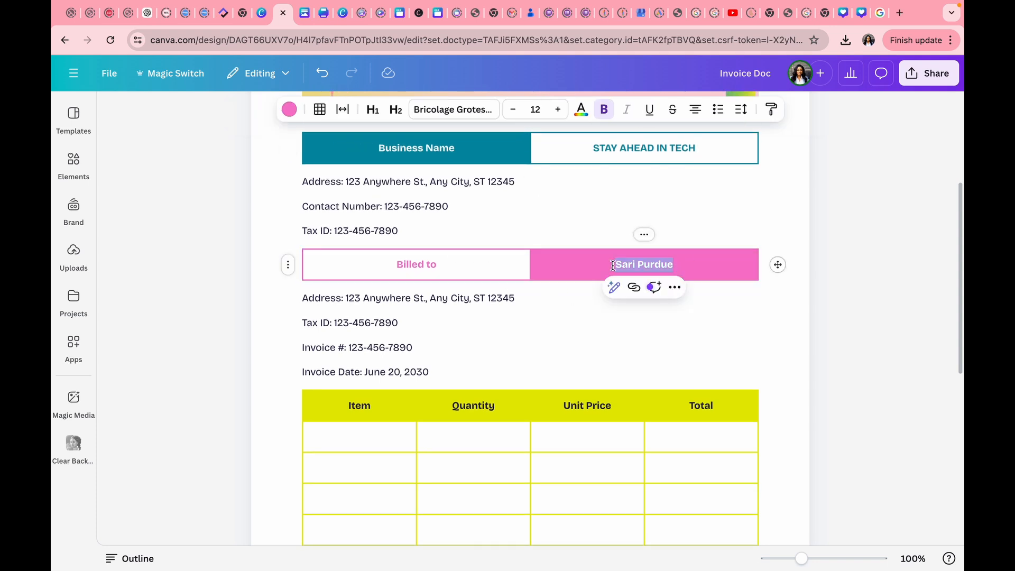
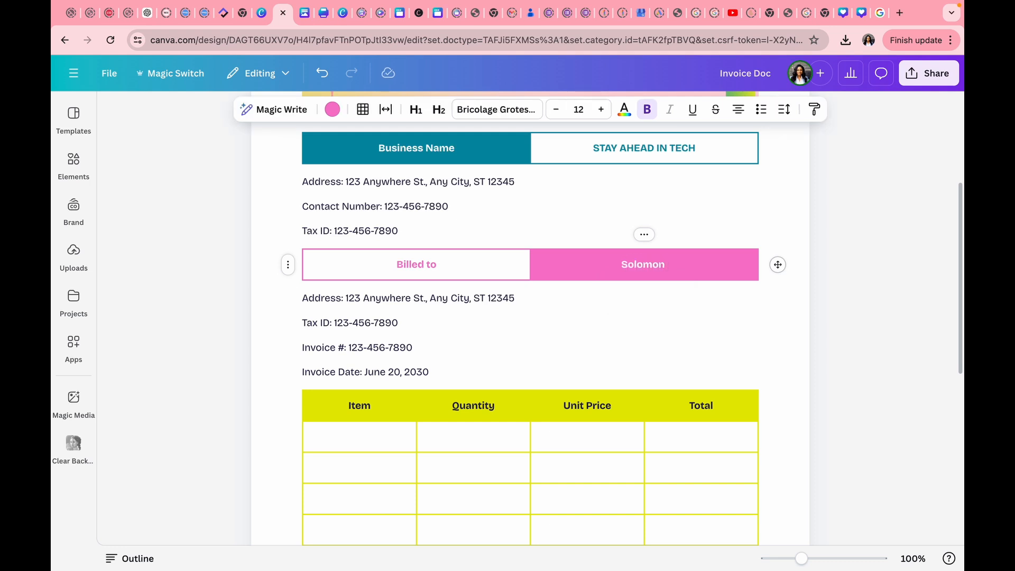
scroll(431, 366, down, 5)
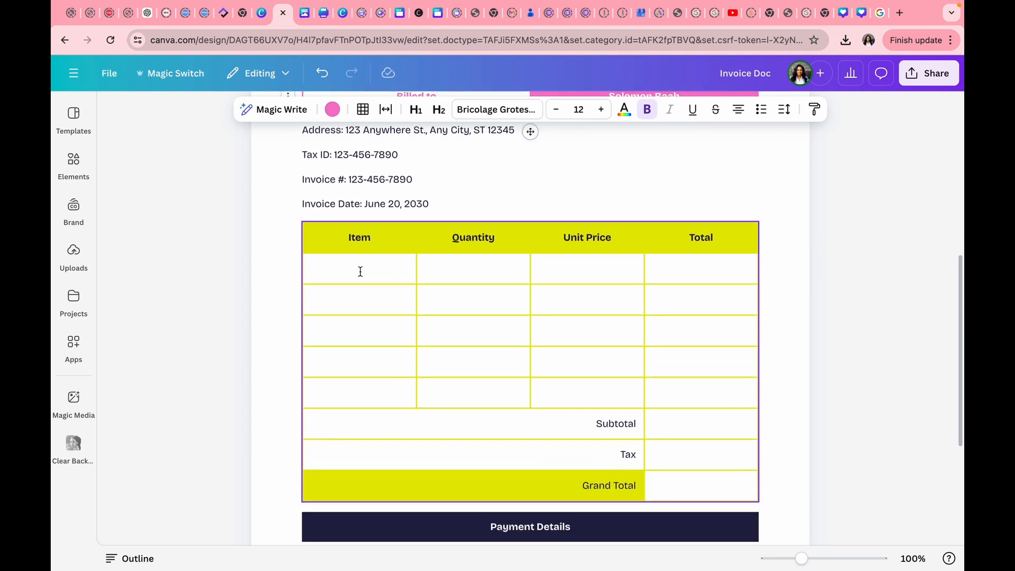
Fill the first row: Data Analysis all inclusive tutorial pack, quantity 1, $100 unit price, $100 total.
click(358, 270)
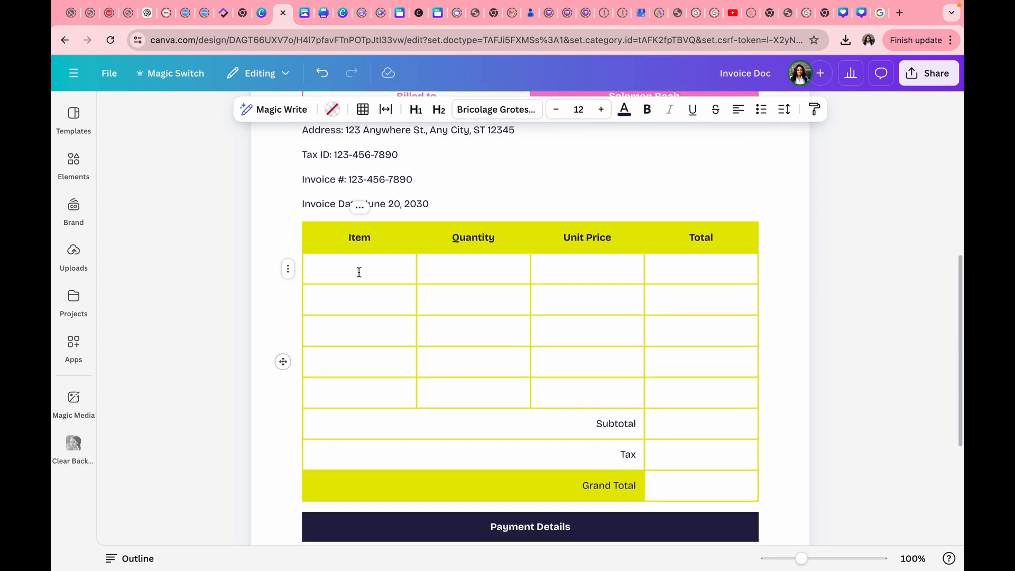
text(Data Analy)
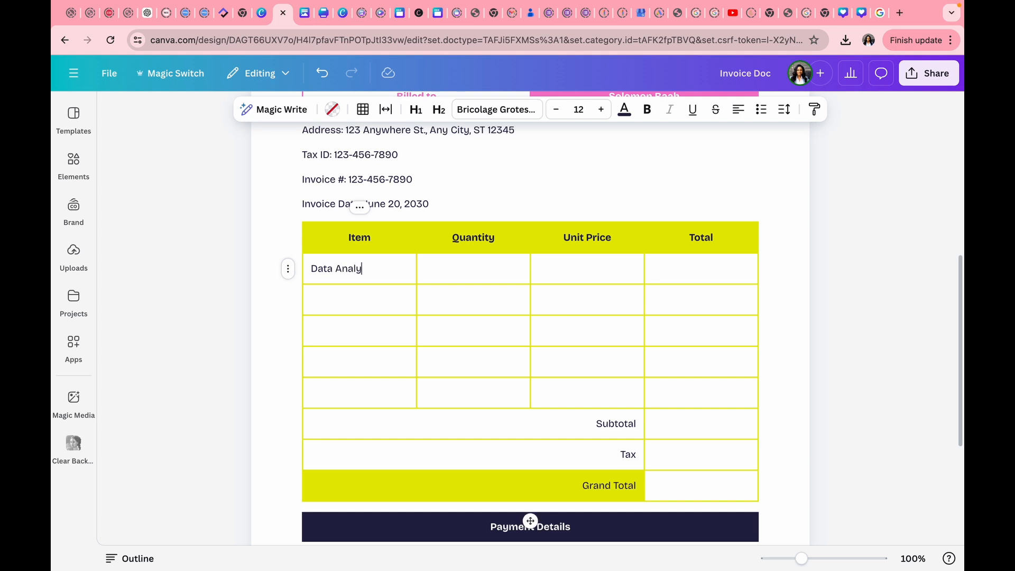
text(sis all inclusive)
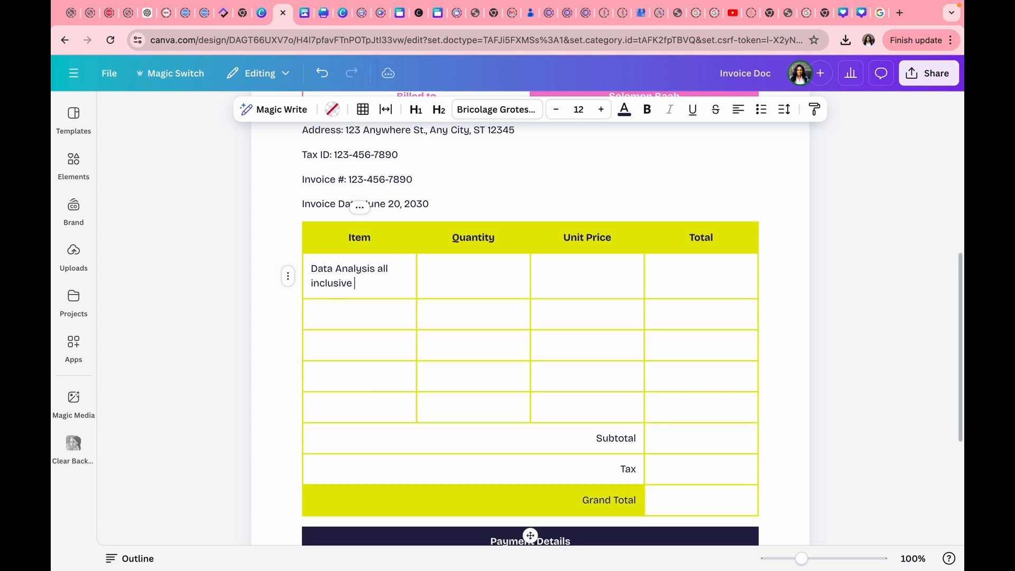
text( tutorial pack)
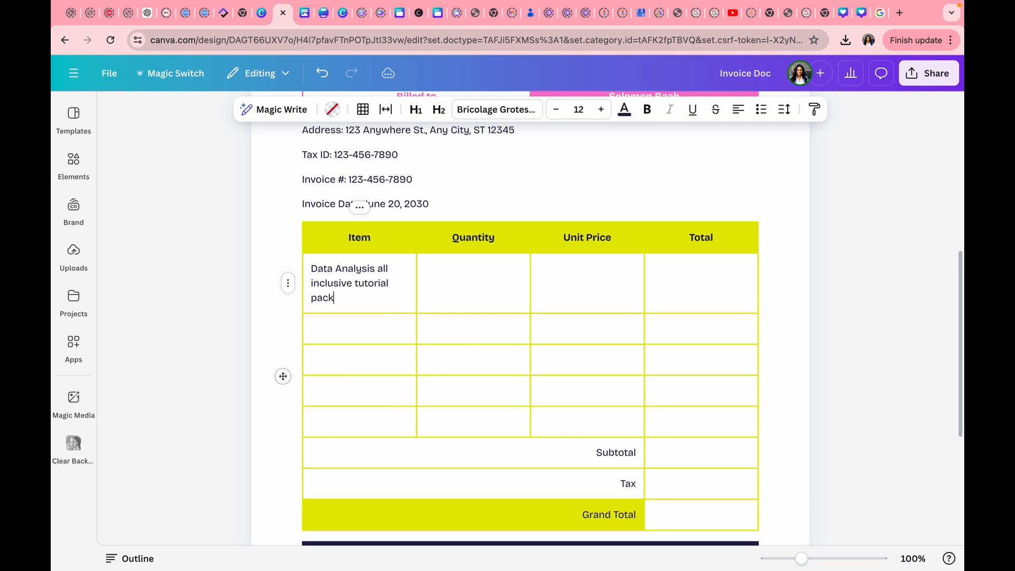
click(472, 281)
text(1)
click(580, 280)
text($100)
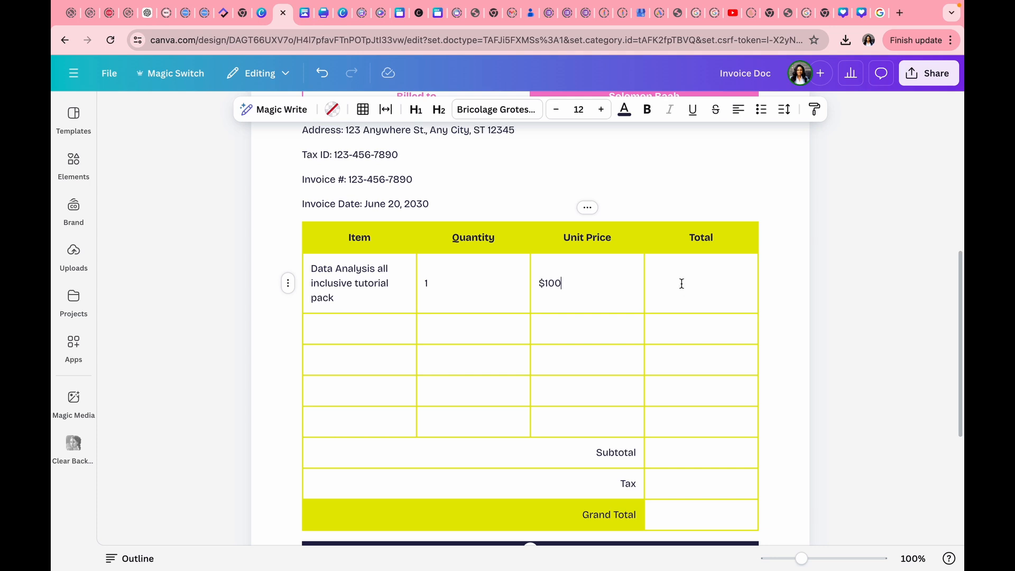
click(681, 282)
text($100)
Enter Subtotal $100, Tax $10 and Grand Total $110.
click(682, 454)
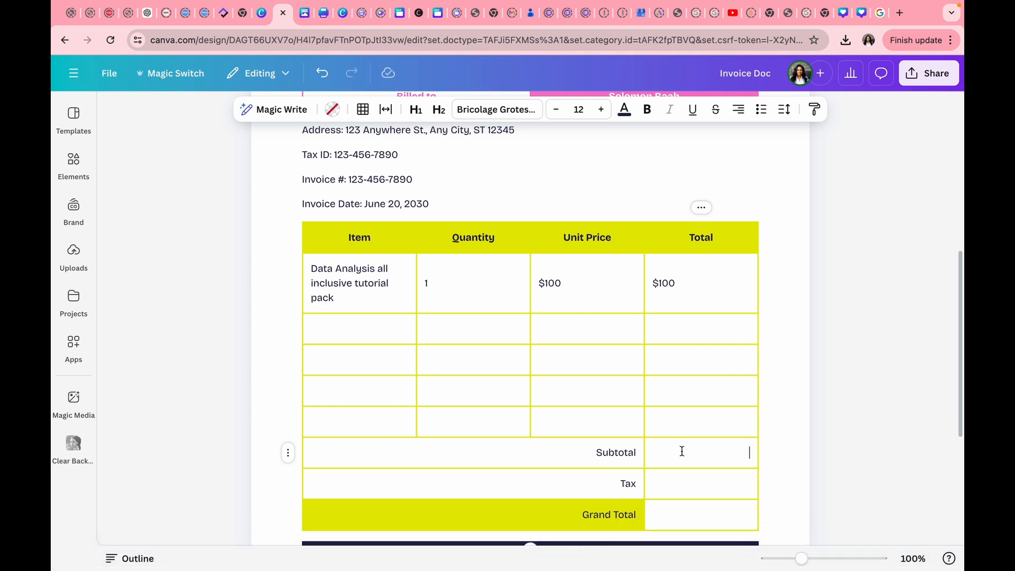
text(&)
text(100)
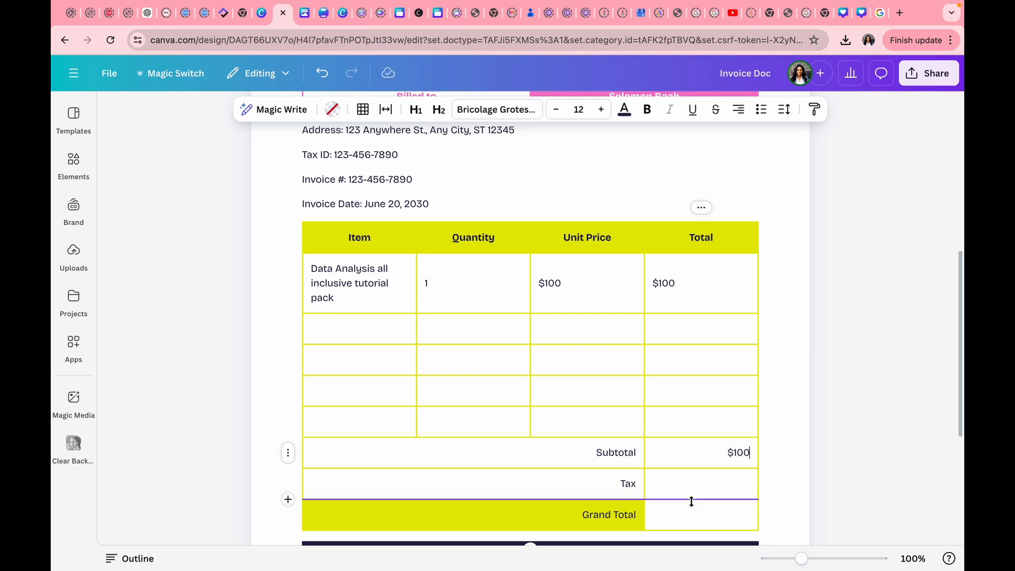
click(695, 487)
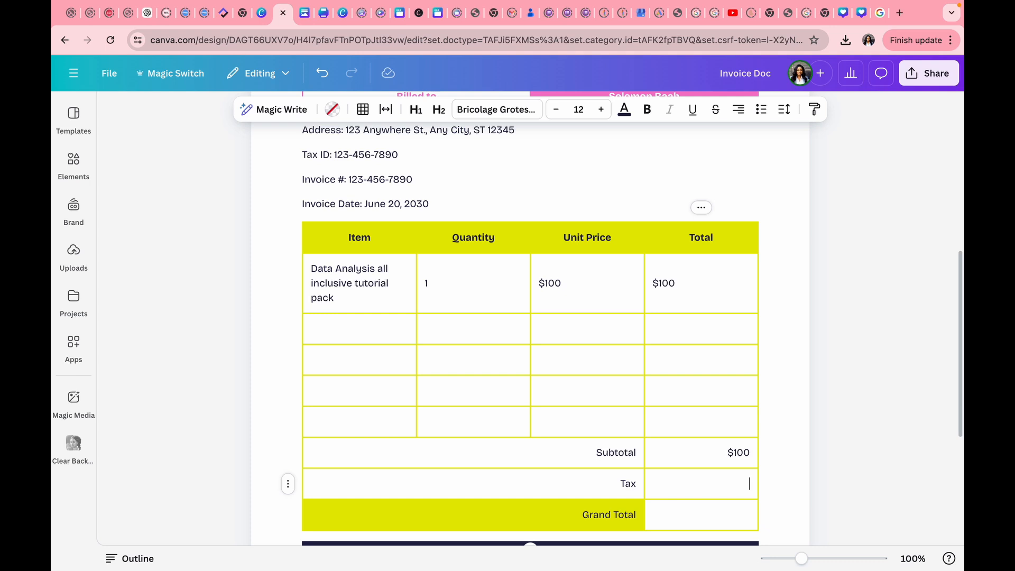
text($10)
click(706, 522)
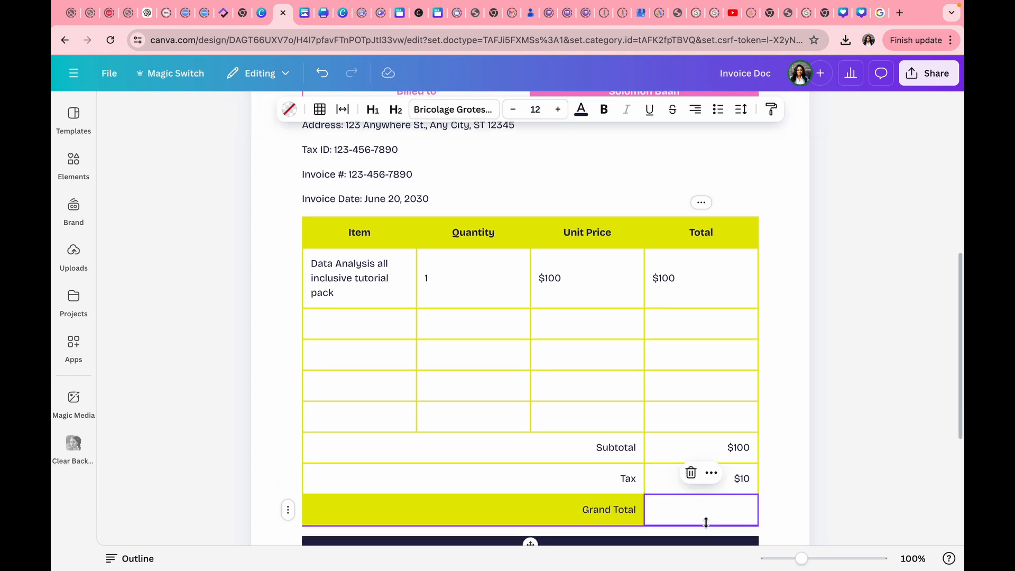
click(705, 514)
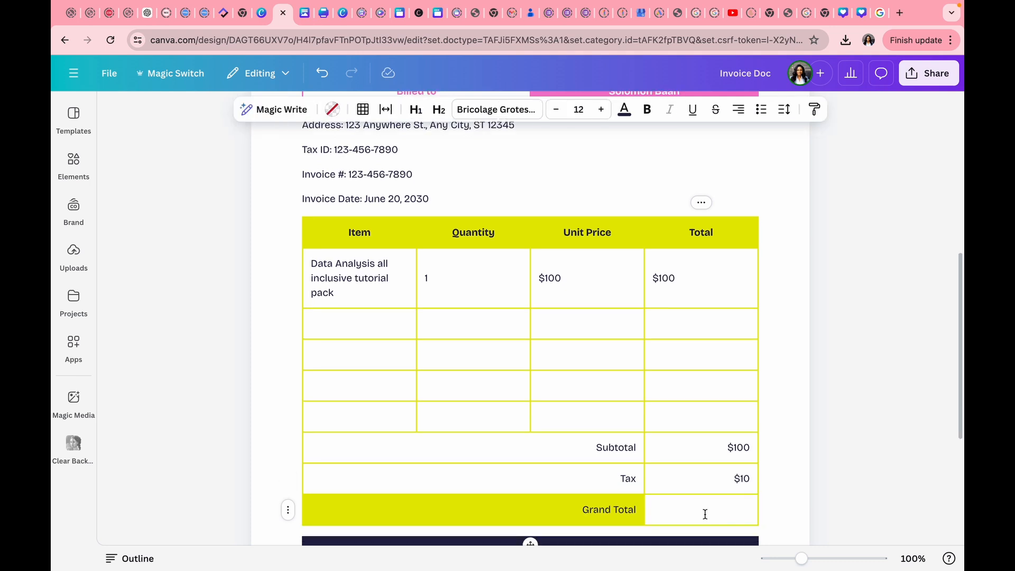
text($110)
scroll(706, 507, down, 5)
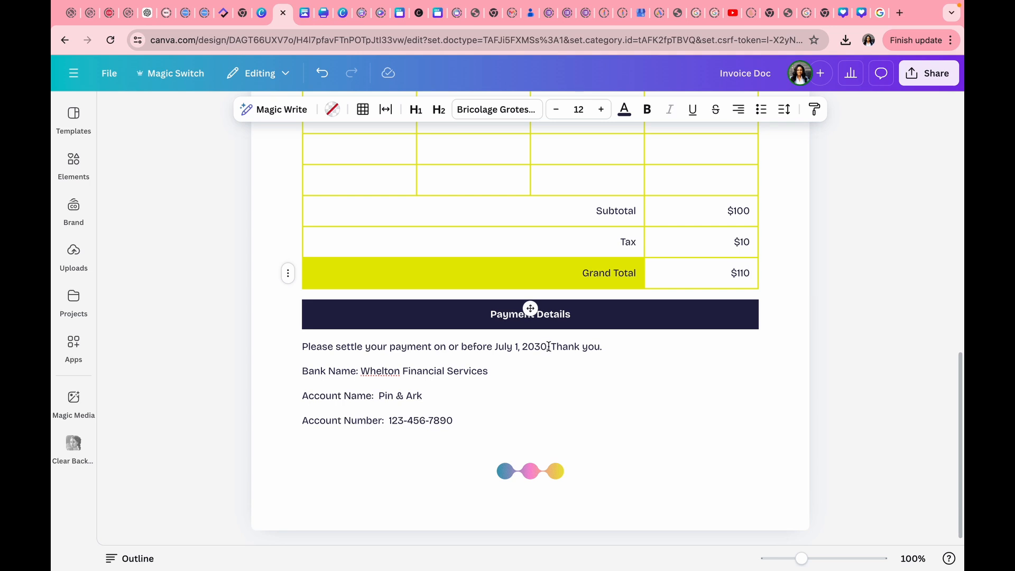
Change the payment due date to Nov 1, 2024.
click(513, 349)
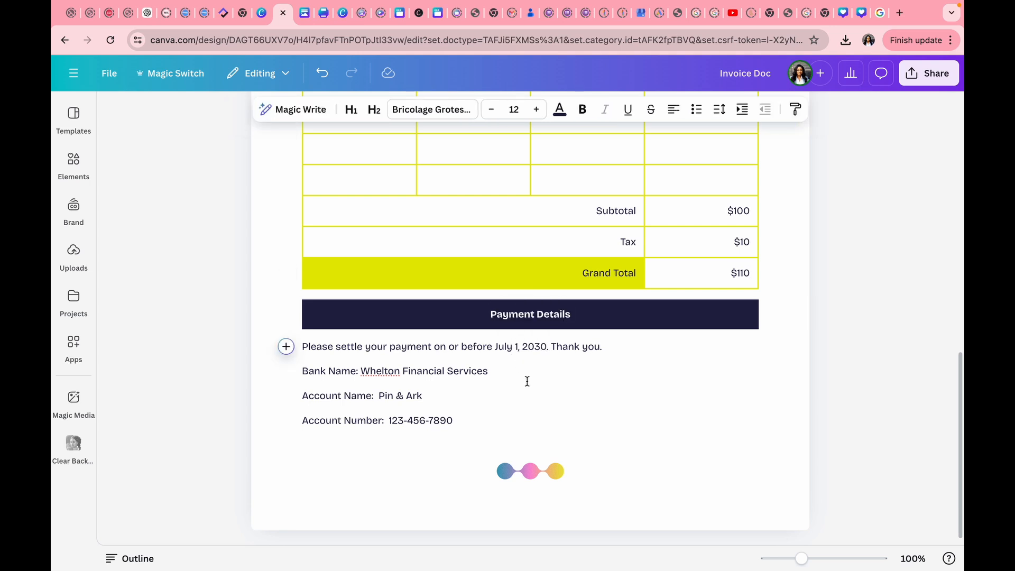
key(BackSpace)
key(BackSpace)
key(BackSpace)
key(BackSpace)
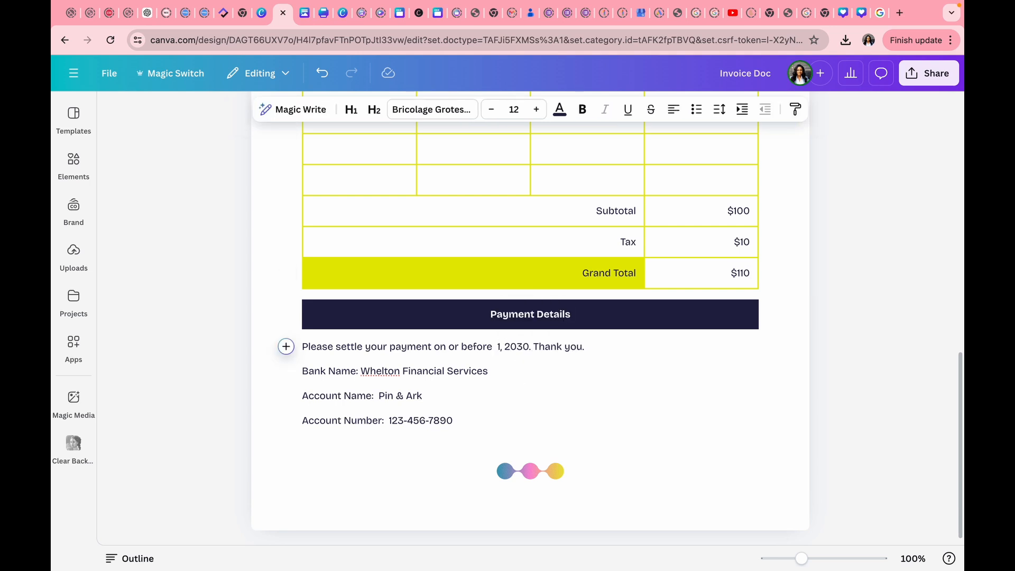
text(Nov)
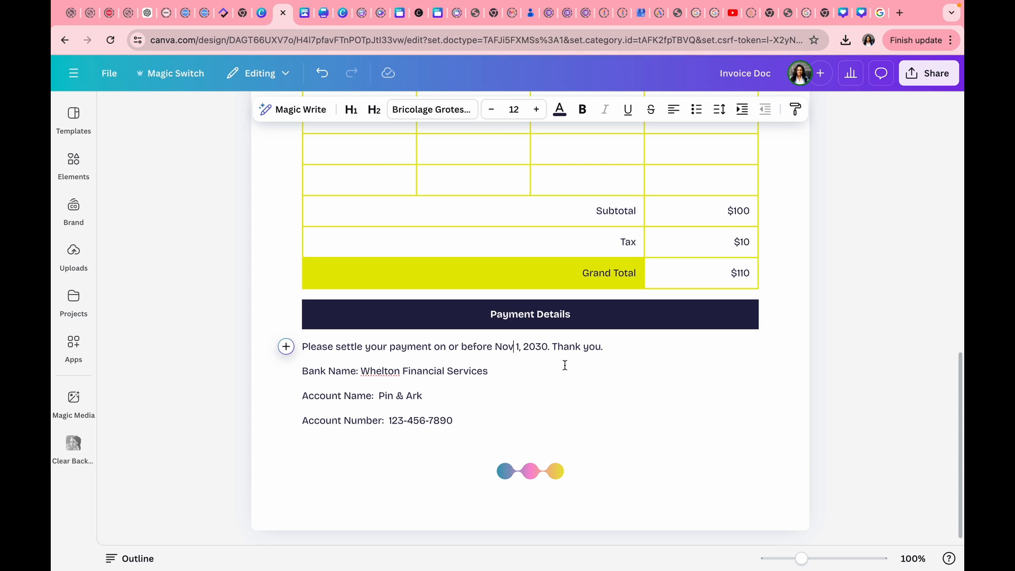
key(BackSpace)
key(BackSpace)
text(24)
Replace the Account Name Pin & Ark with 'Stay Ahead In Tech With'.
drag(424, 396, 378, 394)
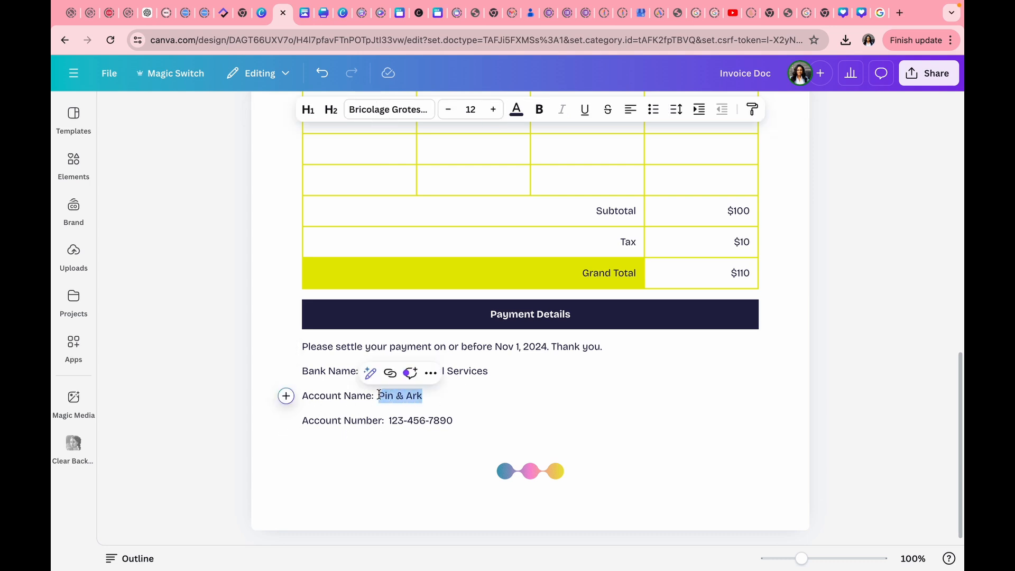
text(Stay Ahea)
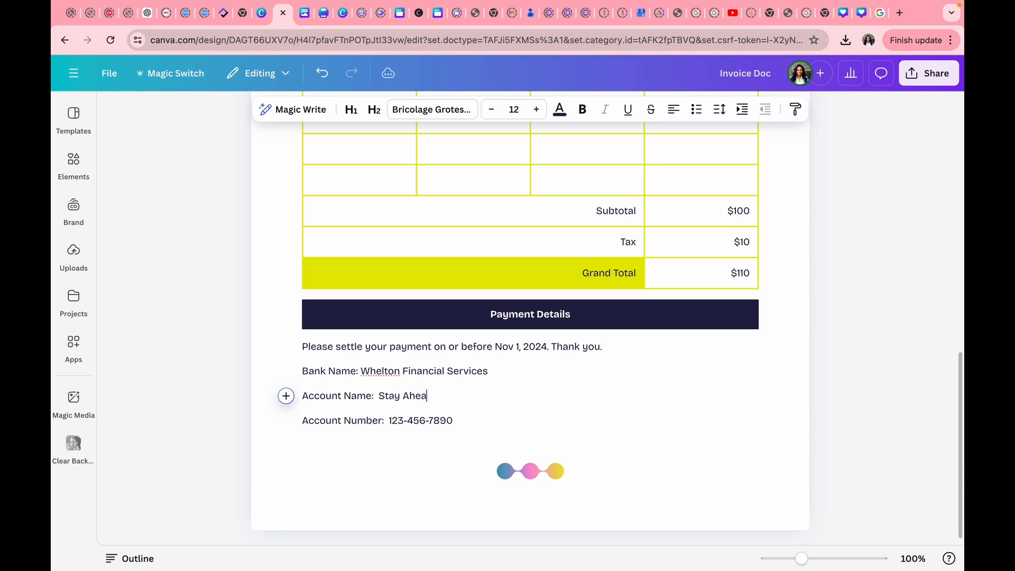
text(d In Tech With Pella)
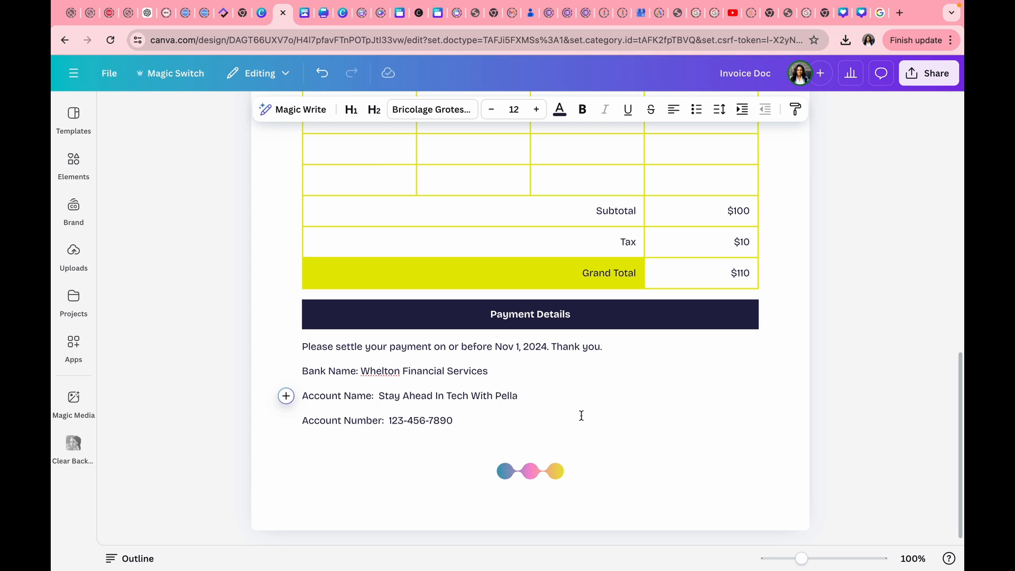
scroll(581, 416, up, 15)
scroll(580, 416, down, 15)
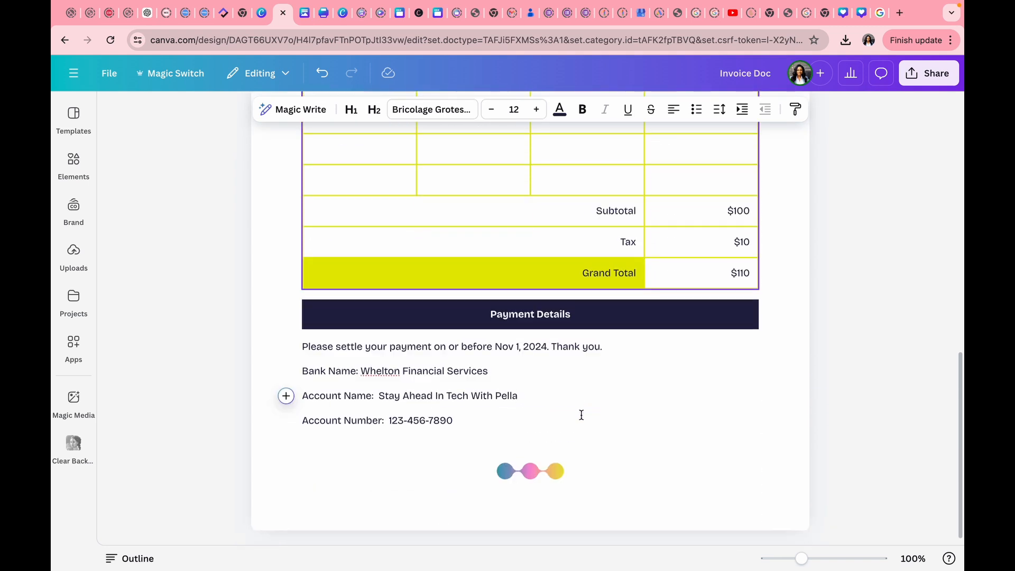
scroll(581, 415, up, 15)
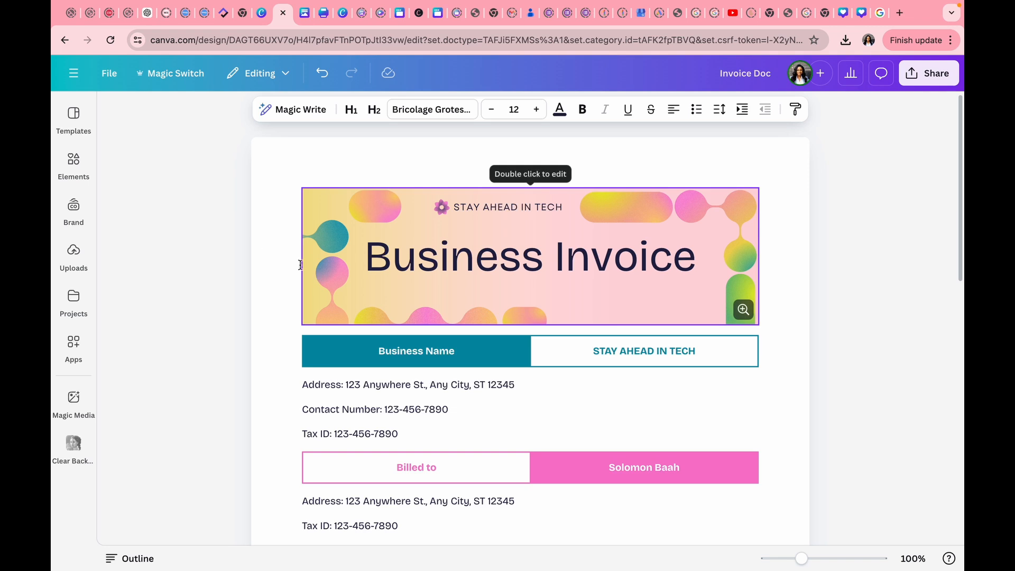
Download the invoice design as a PDF from Canva's File menu.
click(107, 77)
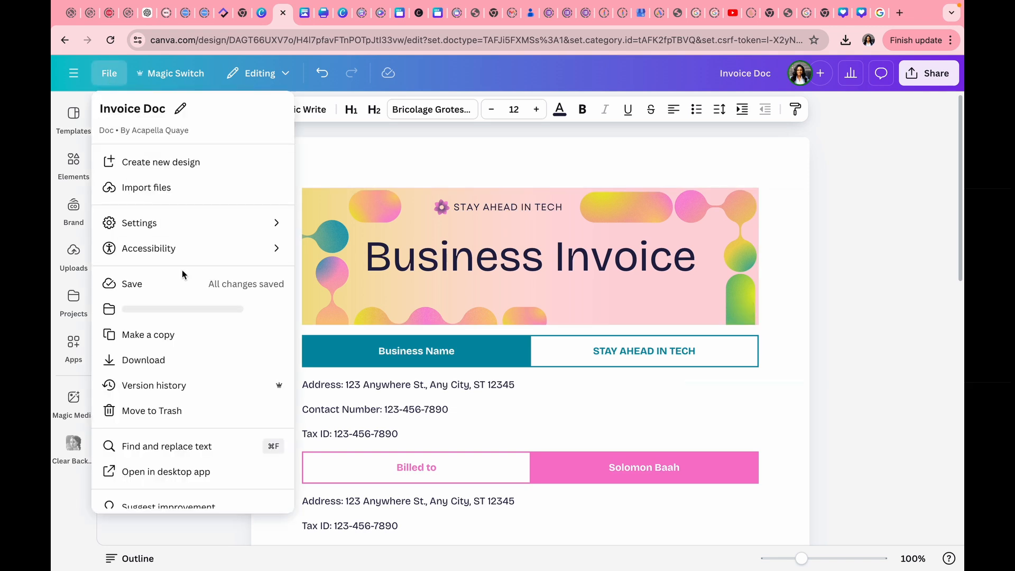
click(152, 360)
click(827, 316)
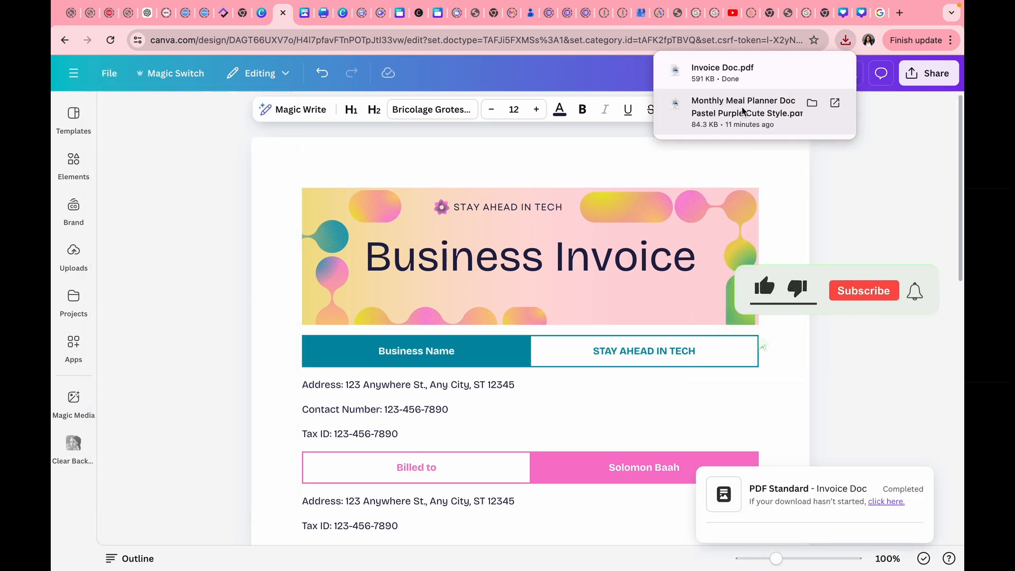
Open Invoice Doc.pdf in Chrome's PDF viewer and scroll through both pages.
click(834, 71)
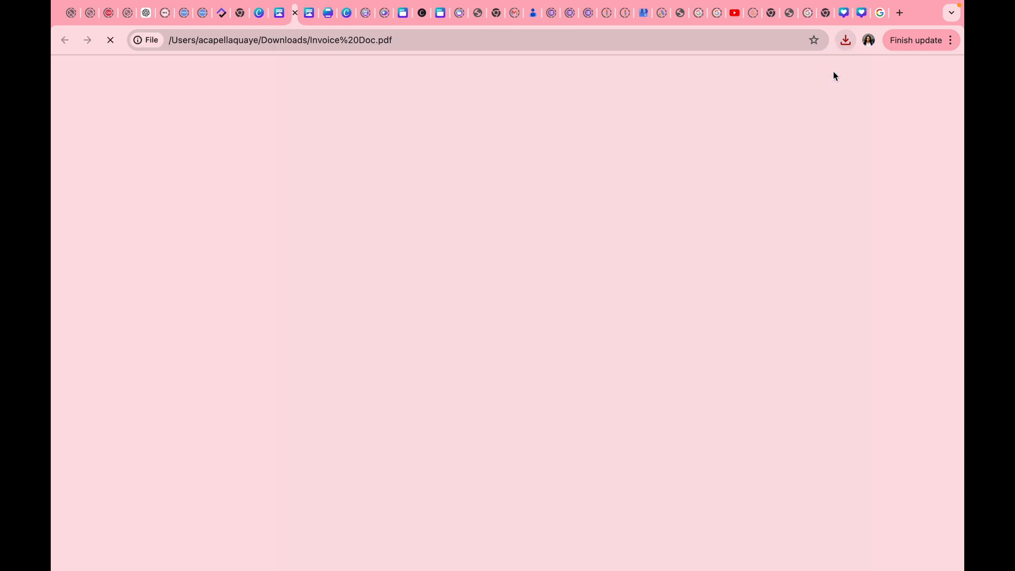
scroll(765, 254, down, 4)
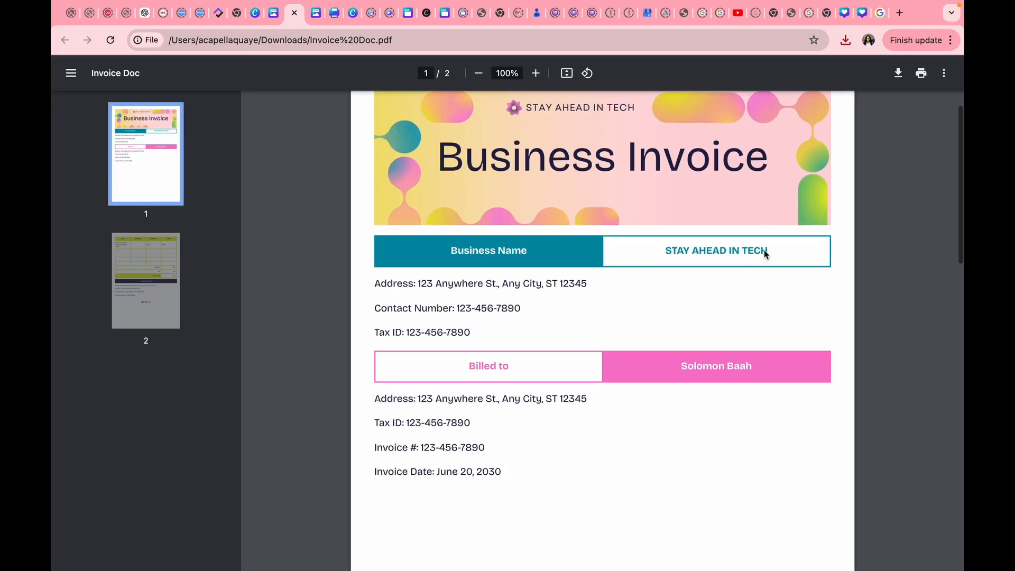
scroll(765, 254, up, 4)
scroll(765, 254, down, 1)
scroll(764, 253, down, 10)
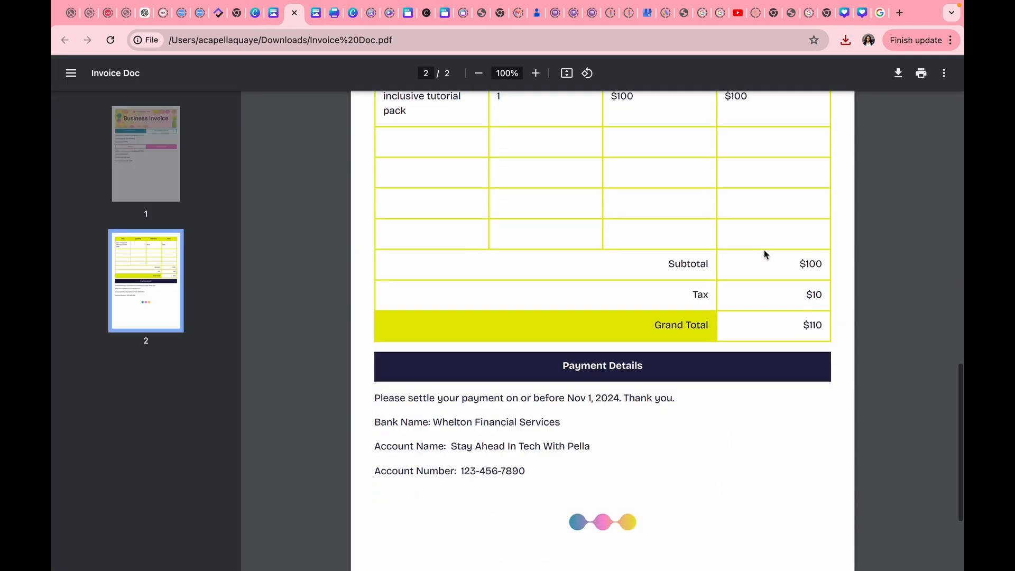
scroll(764, 253, up, 8)
scroll(765, 253, down, 8)
scroll(764, 254, down, 3)
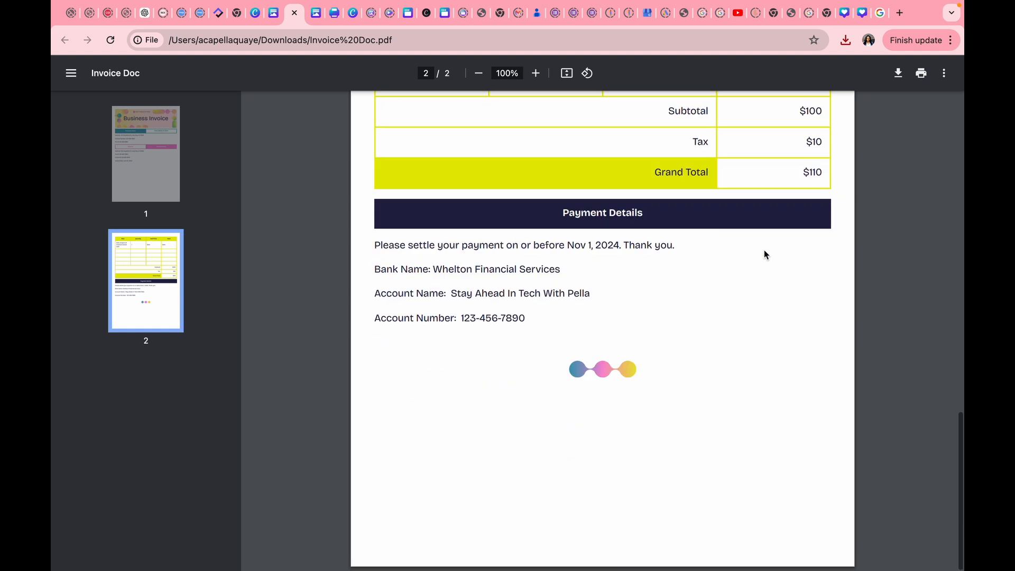
scroll(765, 255, up, 15)
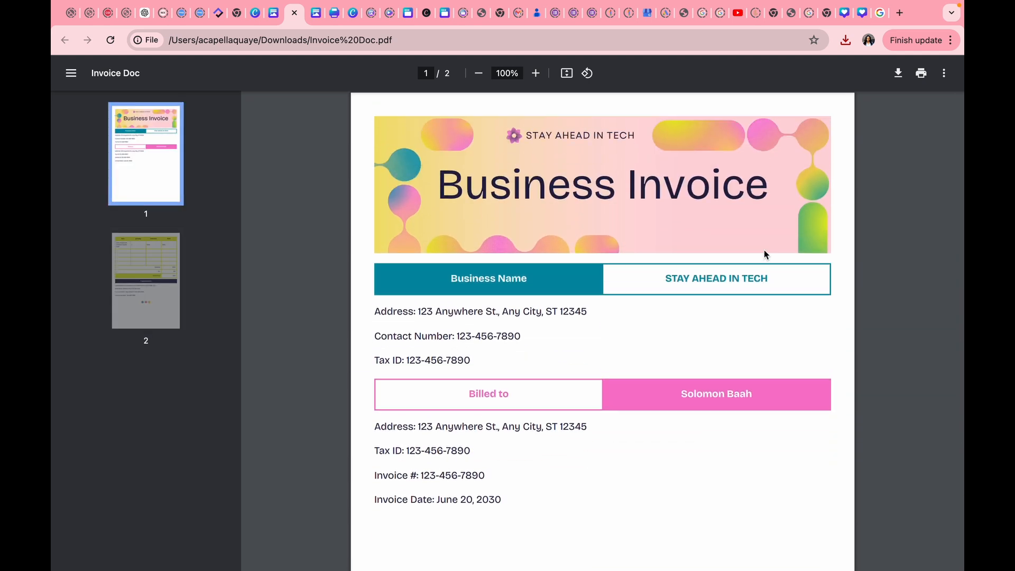
scroll(758, 238, down, 5)
scroll(758, 238, up, 4)
scroll(758, 243, up, 2)
click(273, 13)
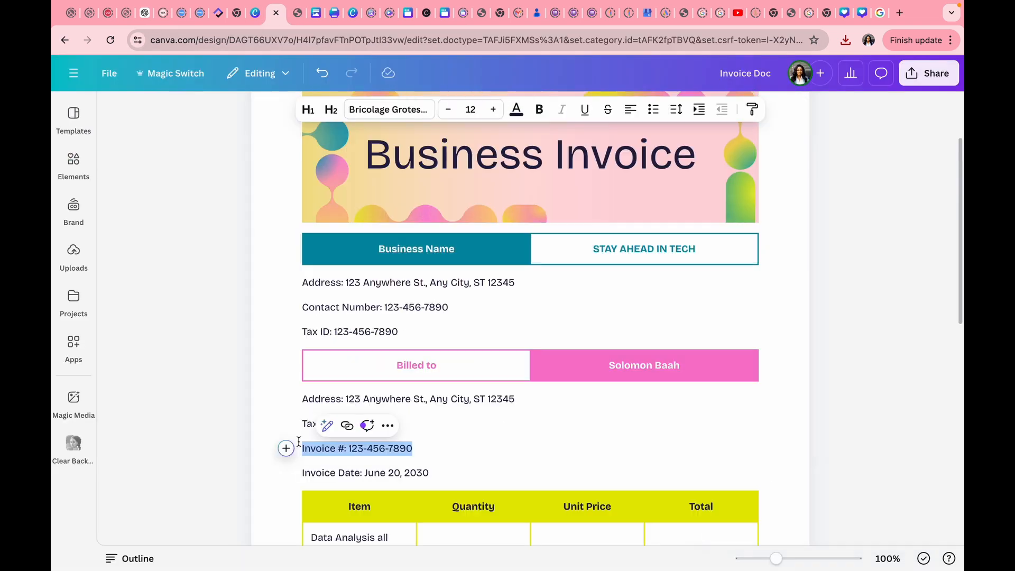
key(BackSpace)
click(547, 402)
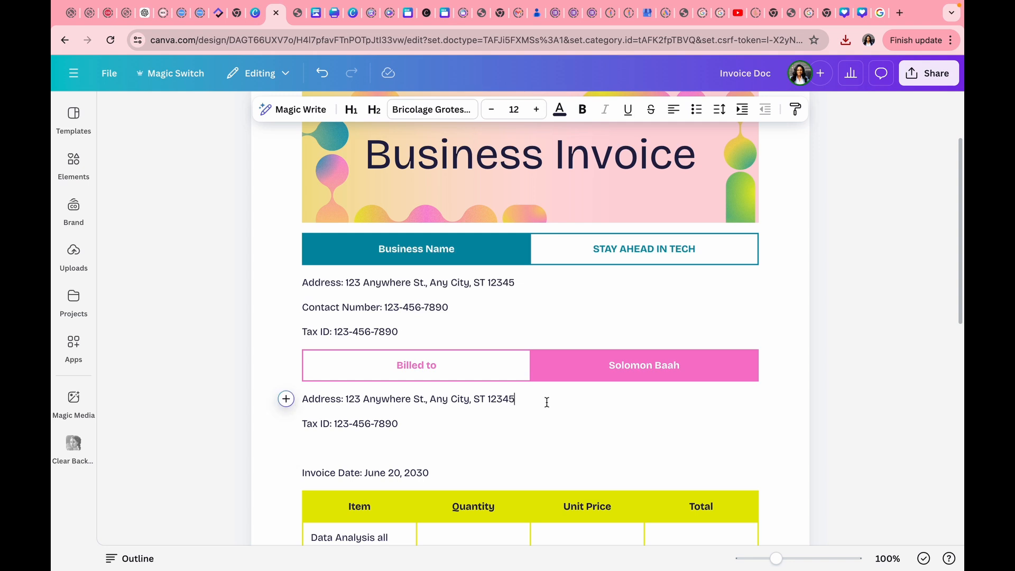
text(.)
key(ctrl+v)
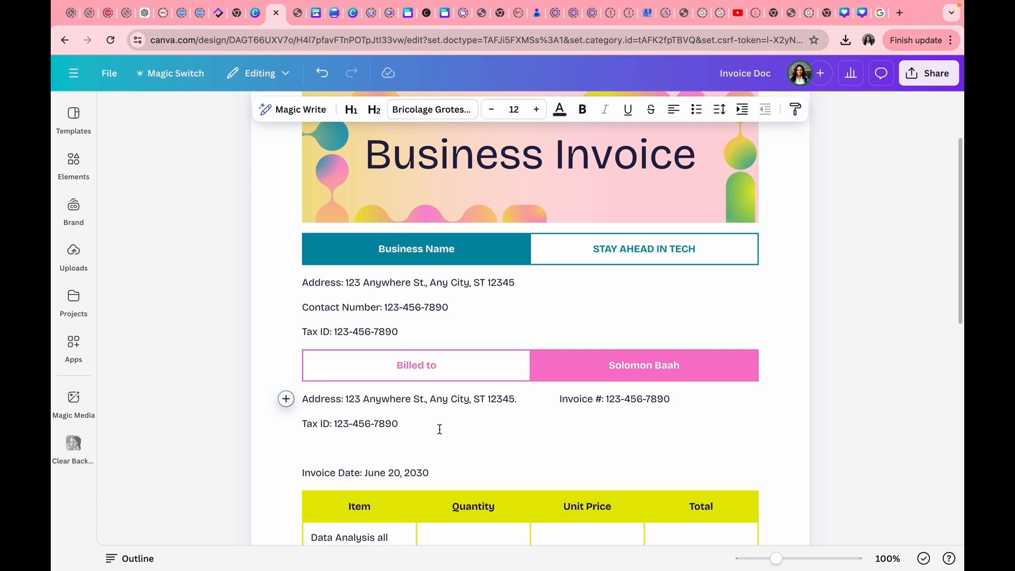
Move 'Invoice Date: June 20, 2030' beside the billing Tax ID line, undoing a stray indent.
drag(301, 473, 440, 474)
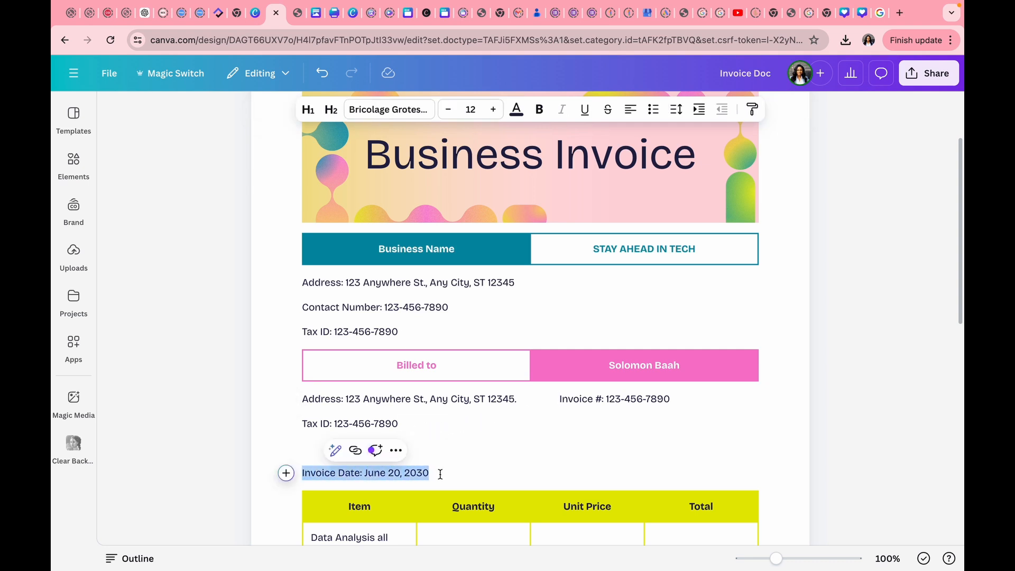
key(BackSpace)
click(438, 421)
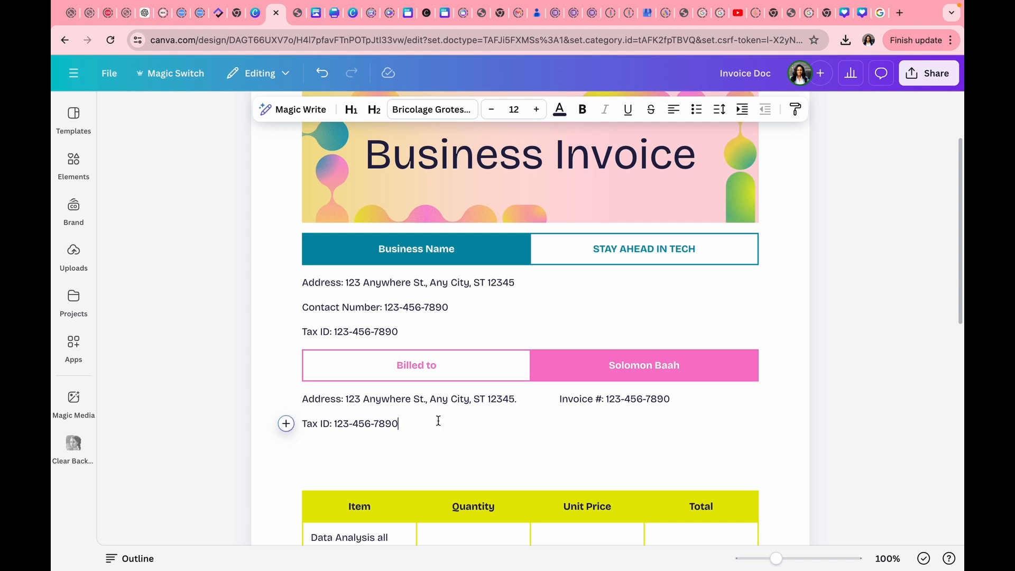
key(Tab)
key(Tab)
key(Tab)
key(Tab)
key(Tab)
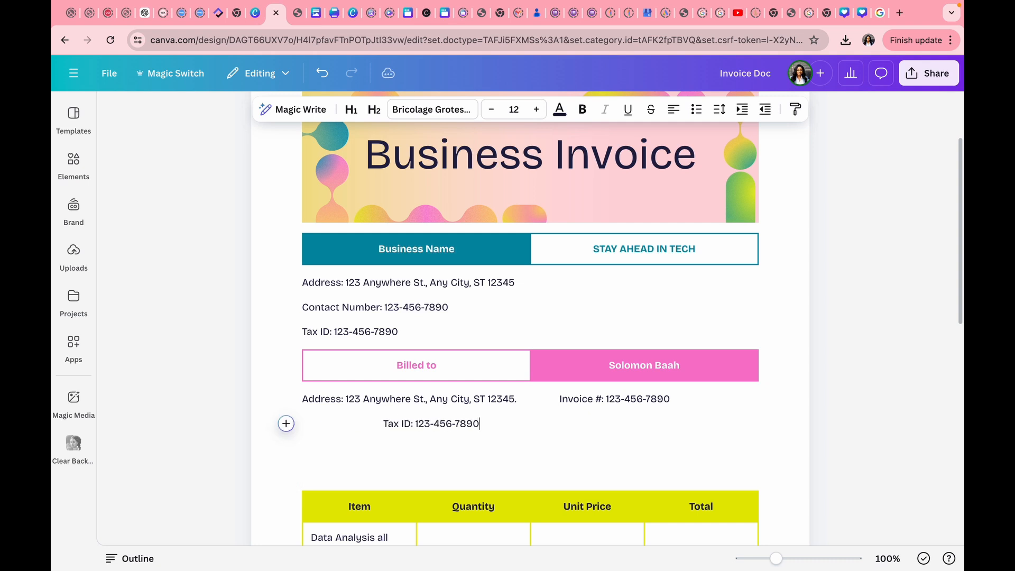
key(super+z)
key(super+z)
key(super+z)
key(super+z)
key(super+z)
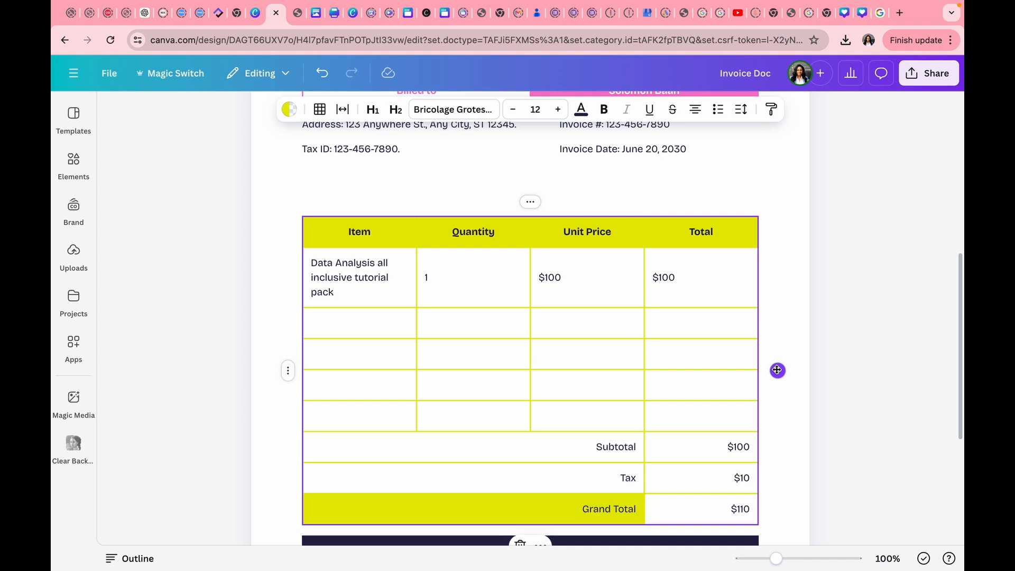
drag(777, 370, 782, 342)
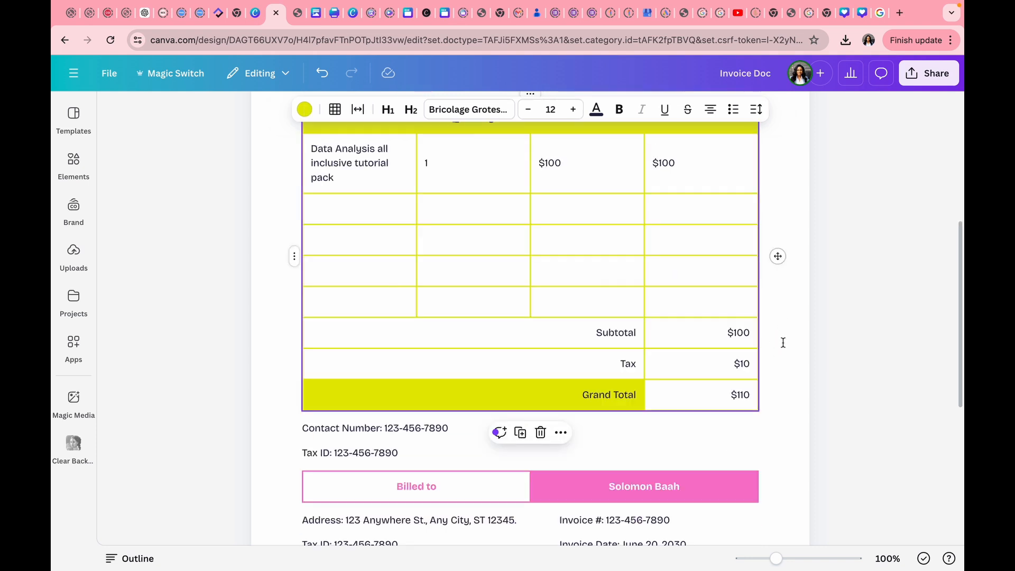
scroll(793, 394, up, 5)
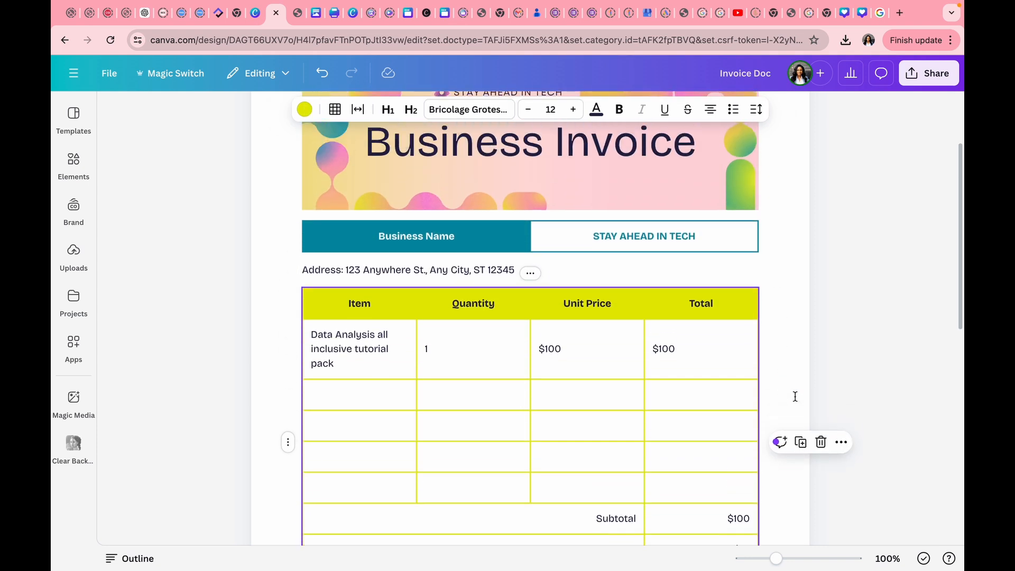
scroll(791, 417, down, 5)
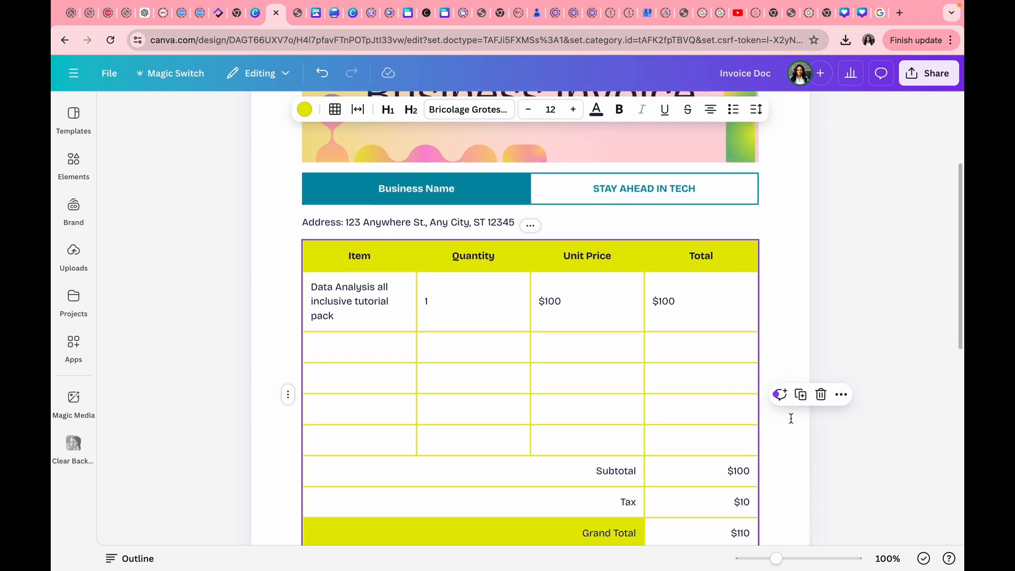
scroll(790, 418, up, 1)
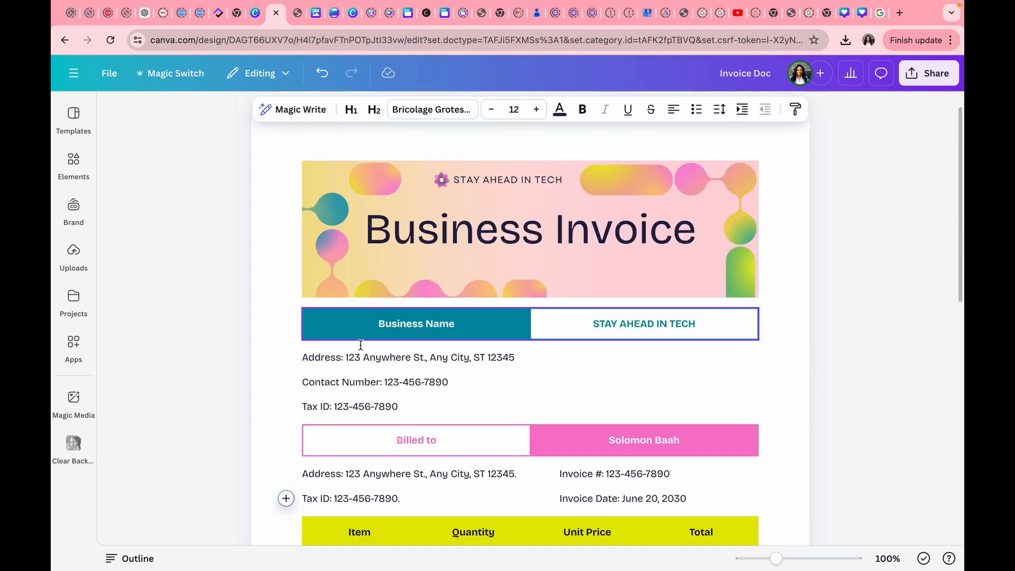
scroll(360, 346, down, 3)
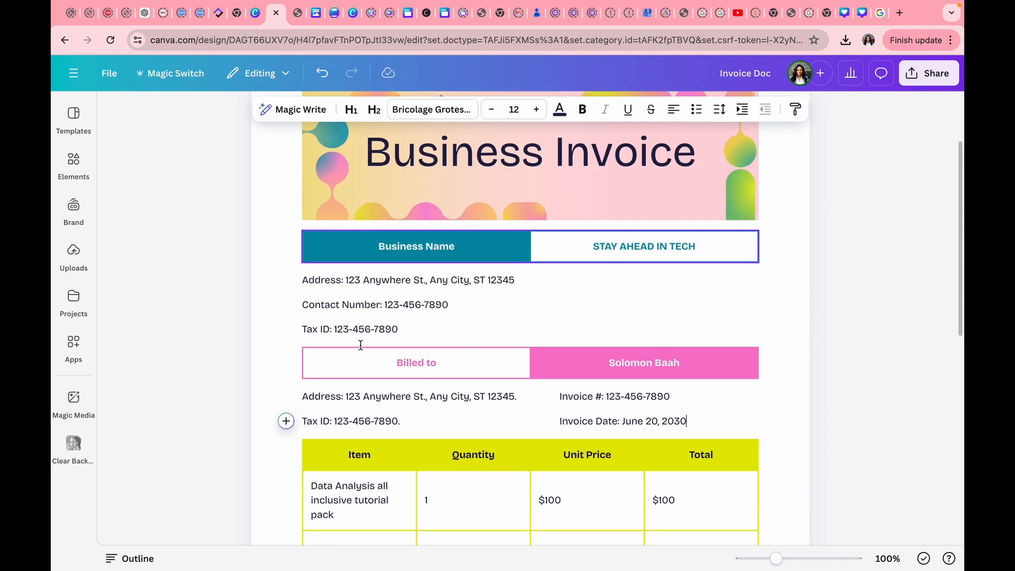
click(302, 246)
key(BackSpace)
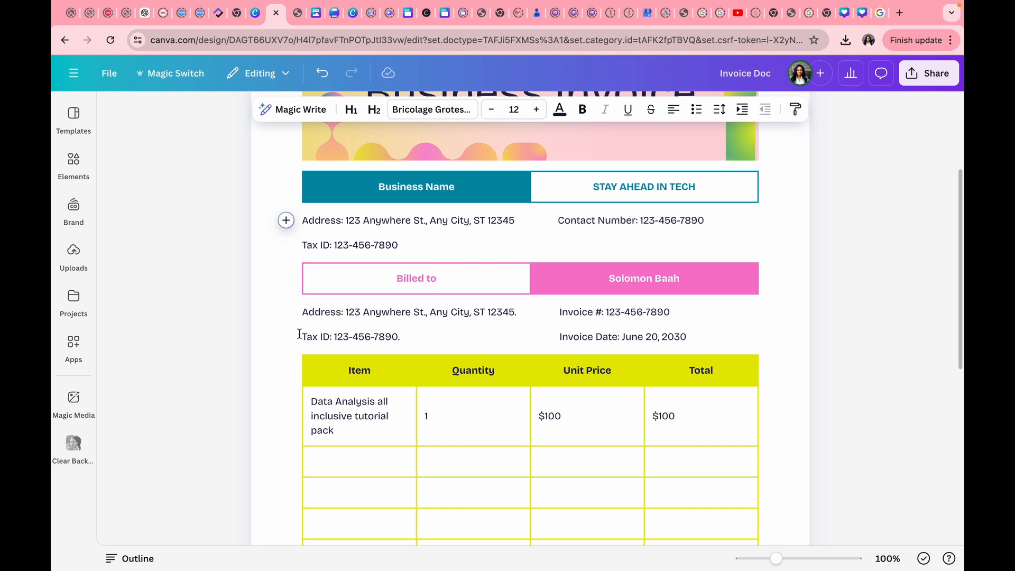
scroll(299, 334, down, 4)
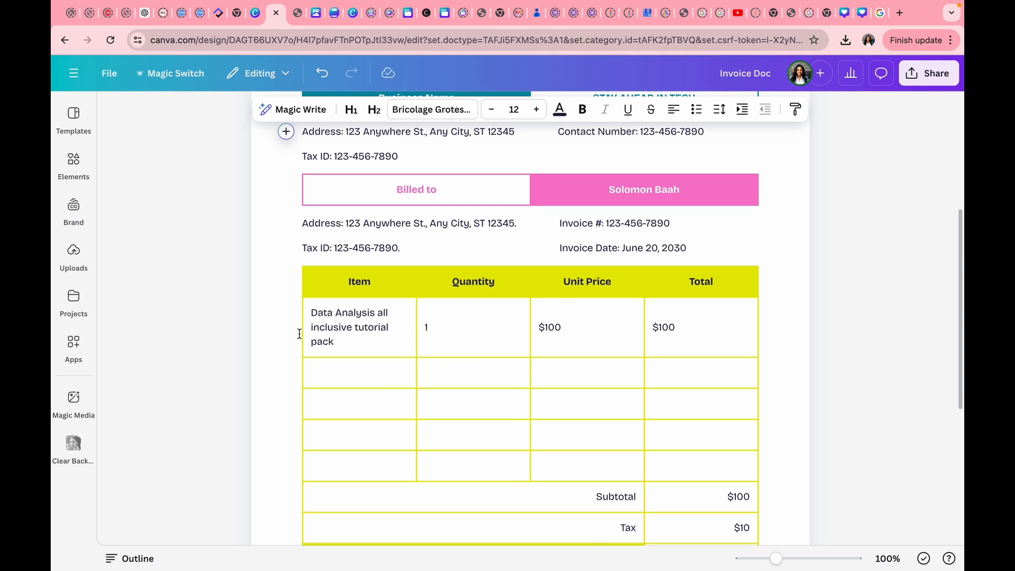
scroll(299, 334, up, 10)
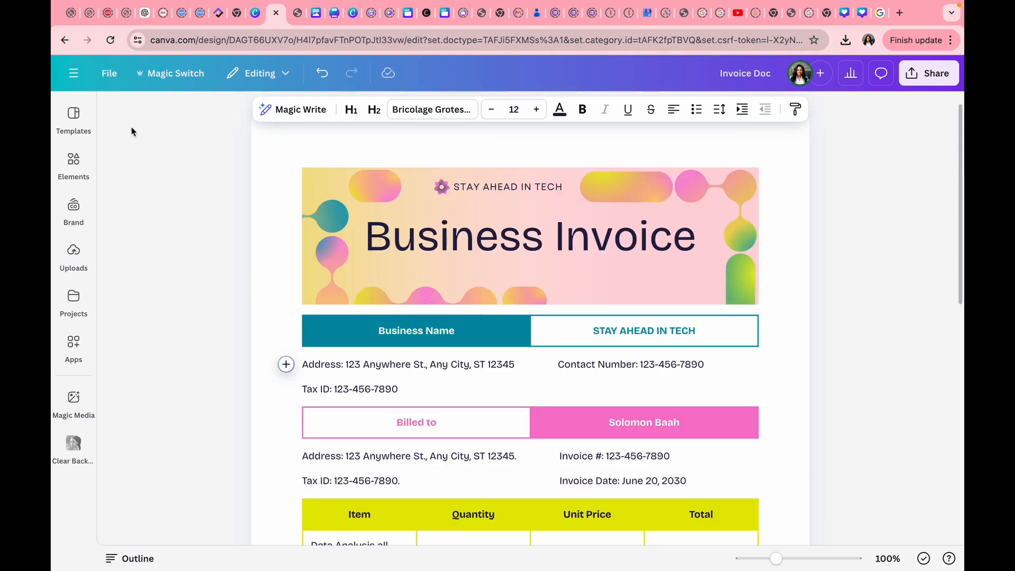
Re-export the revised invoice as Invoice Doc (1).pdf and review both pages in Chrome.
click(107, 75)
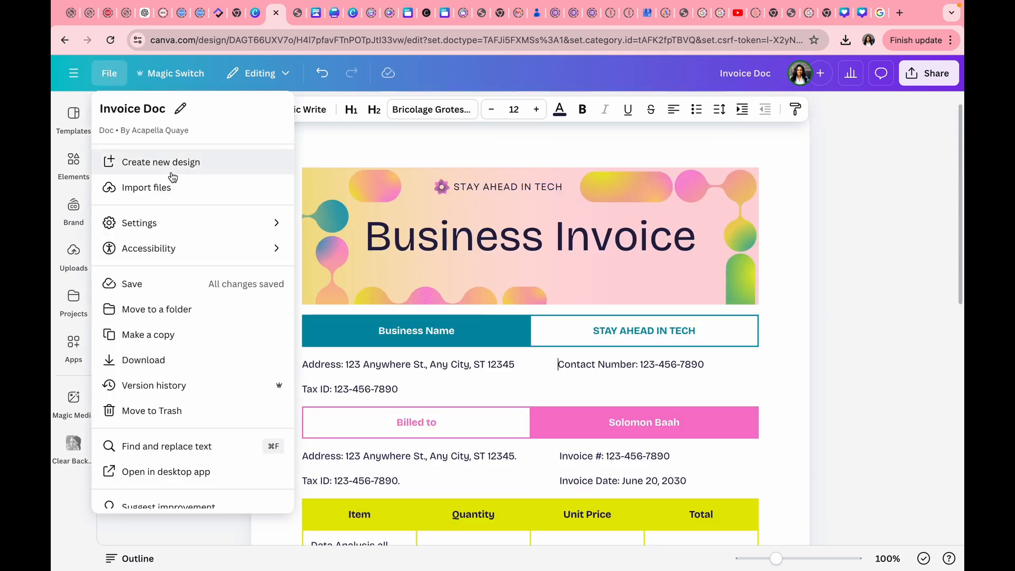
click(143, 360)
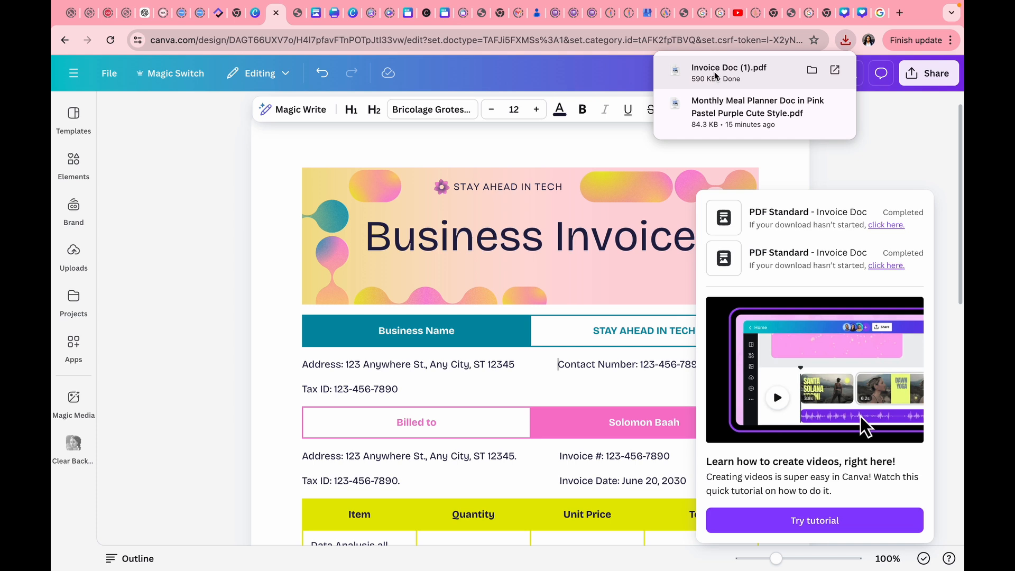
click(834, 69)
scroll(726, 266, down, 10)
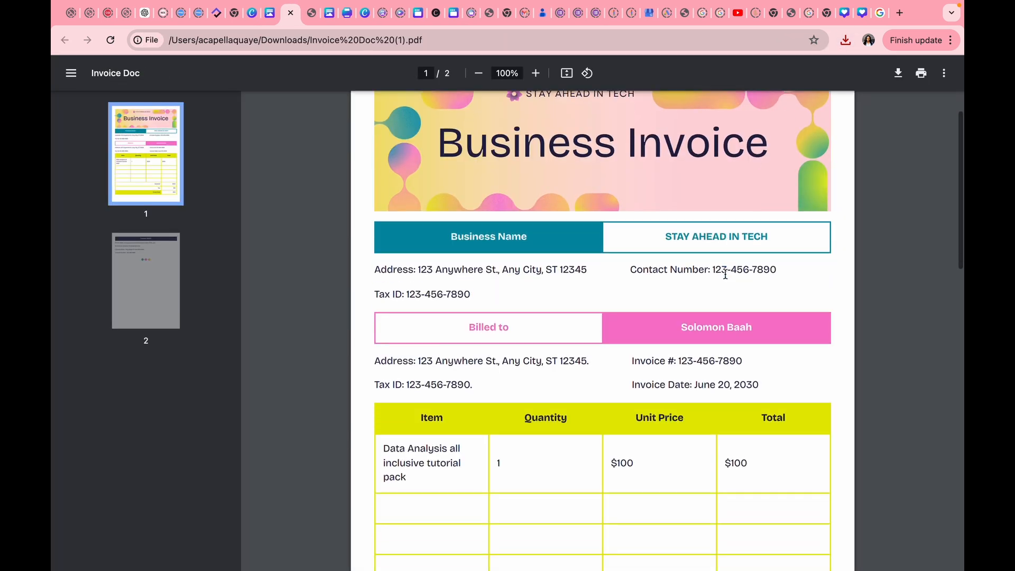
scroll(725, 273, down, 2)
scroll(726, 274, up, 10)
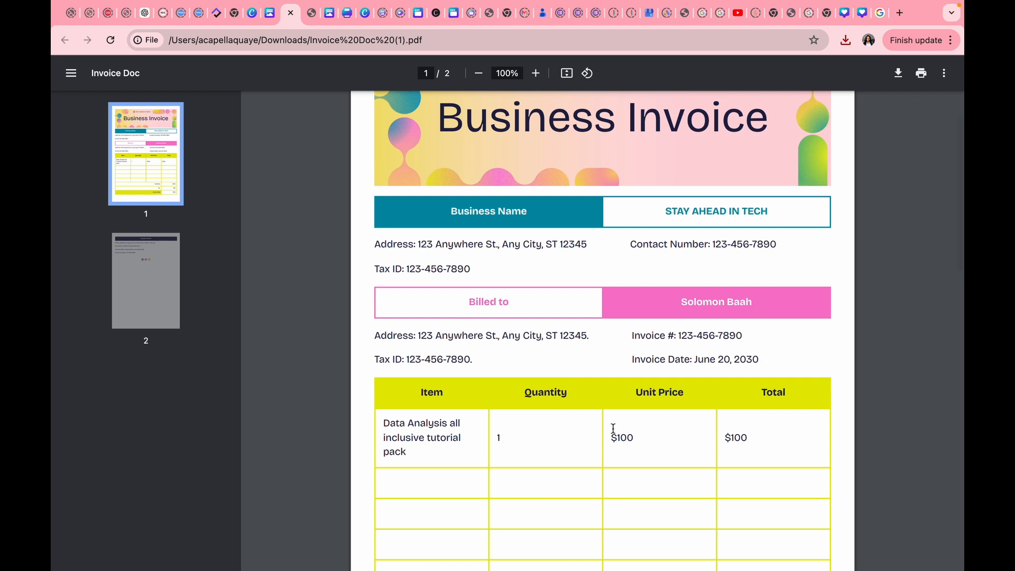
scroll(612, 430, down, 10)
scroll(613, 428, down, 5)
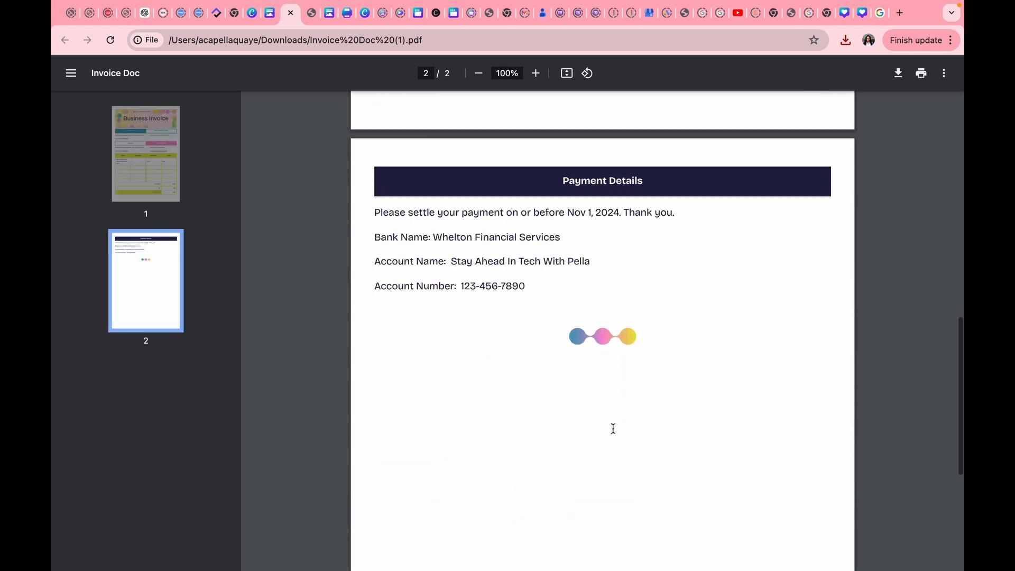
scroll(608, 275, up, 10)
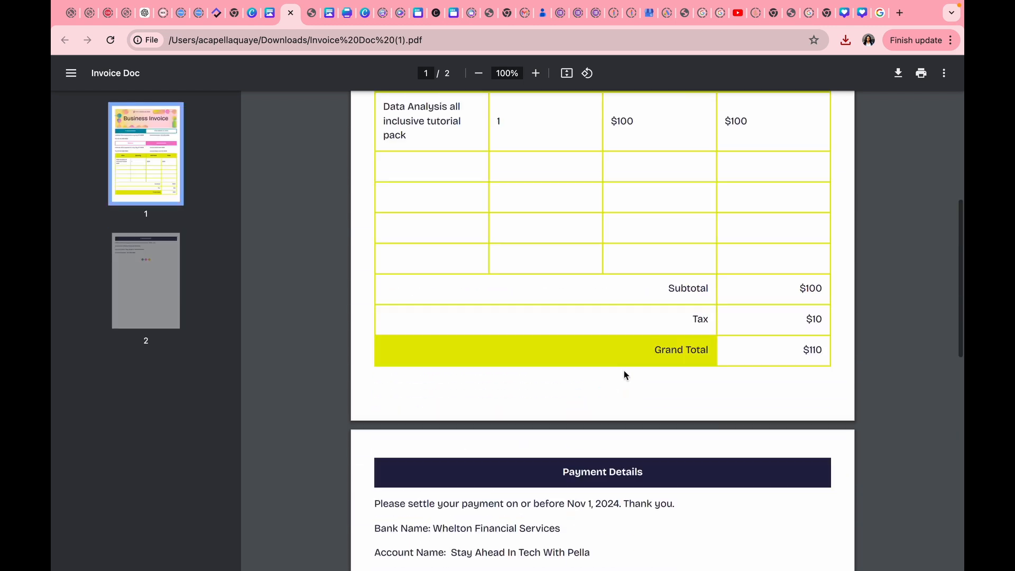